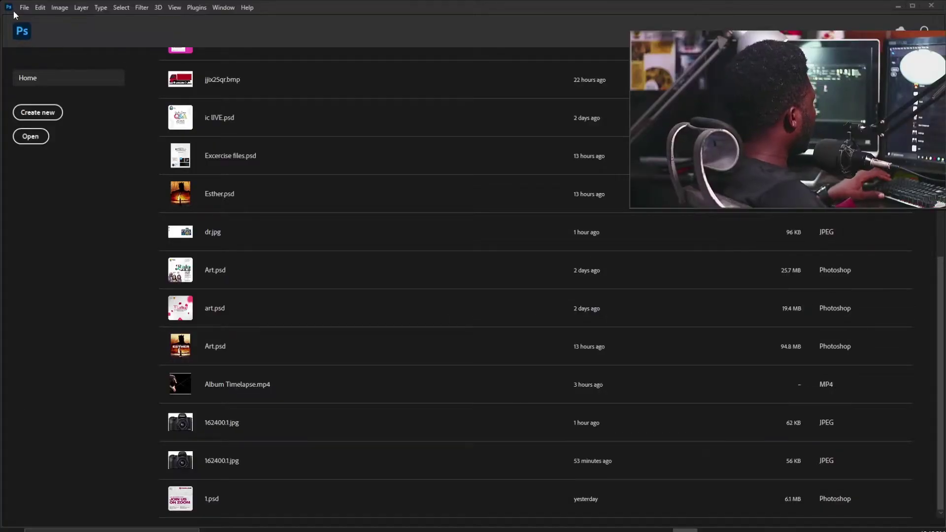
# Step: Start a new document and set its width to 720 pixels and its height to 900 pixels
pyautogui.click(23, 8)
pyautogui.click(35, 19)
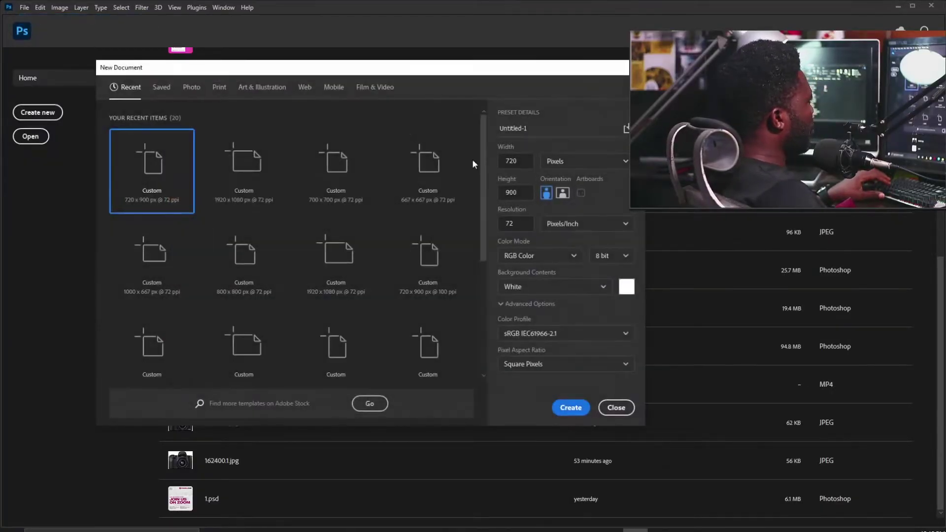
pyautogui.click(526, 162)
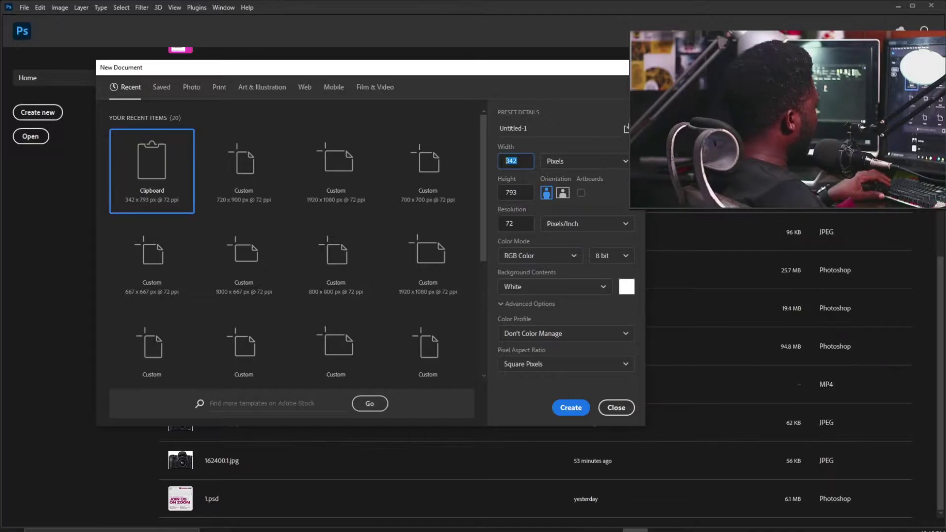
pyautogui.write('7')
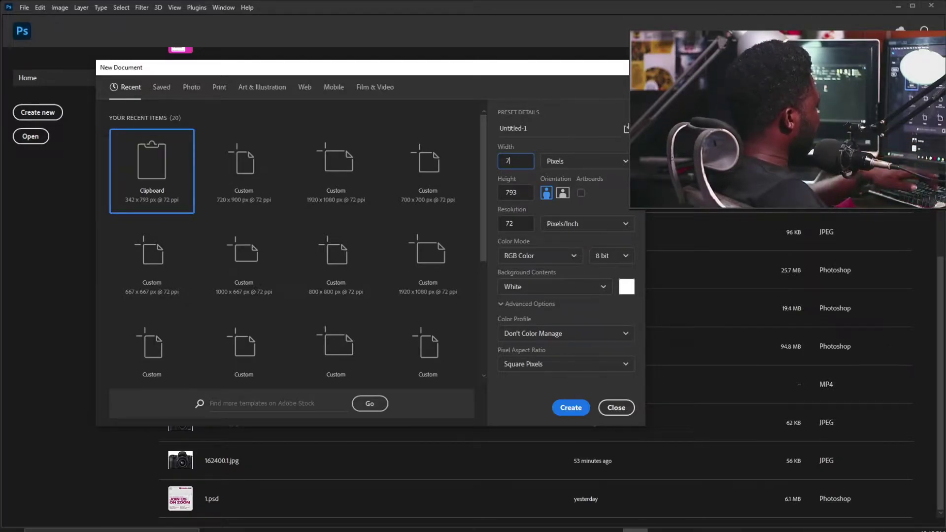
pyautogui.write('20')
pyautogui.press('Tab')
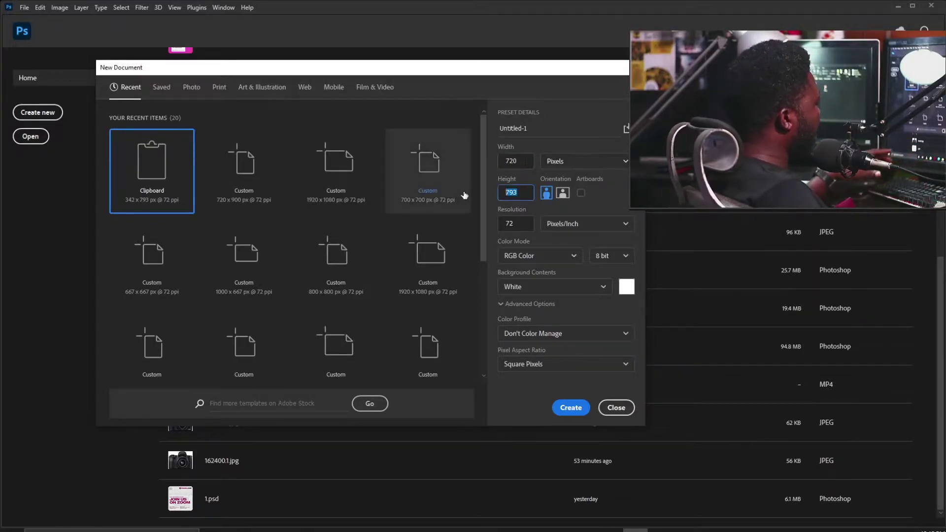
pyautogui.write('900')
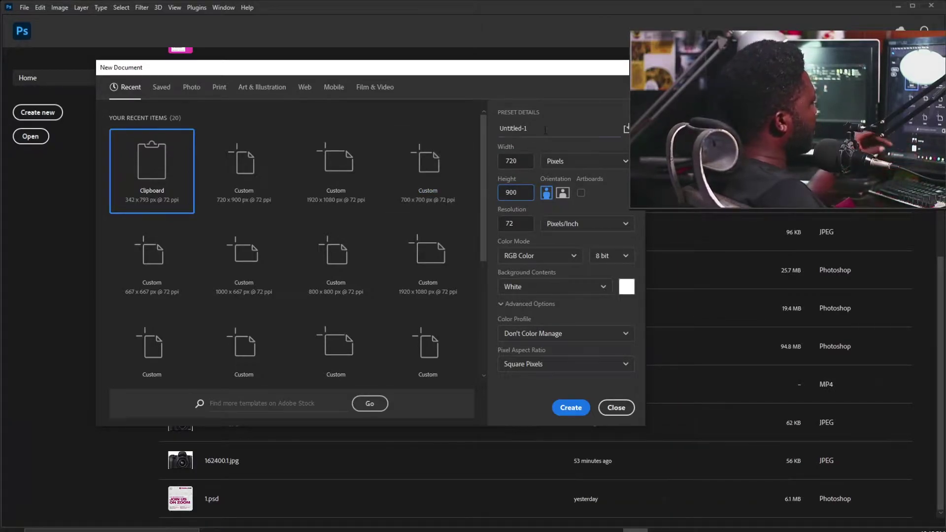
# Step: Name the new document Risen, set its resolution to 100 pixels/inch and create it
pyautogui.click(546, 129)
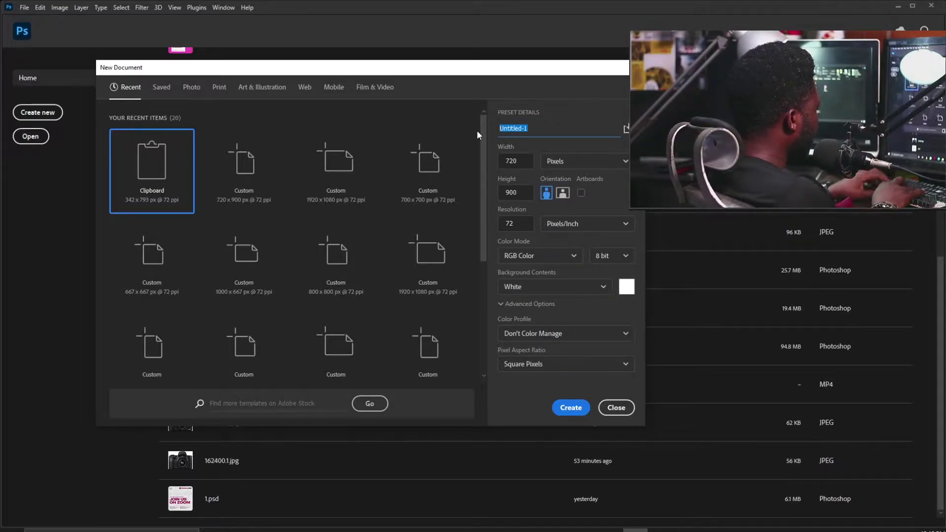
pyautogui.write('Risen')
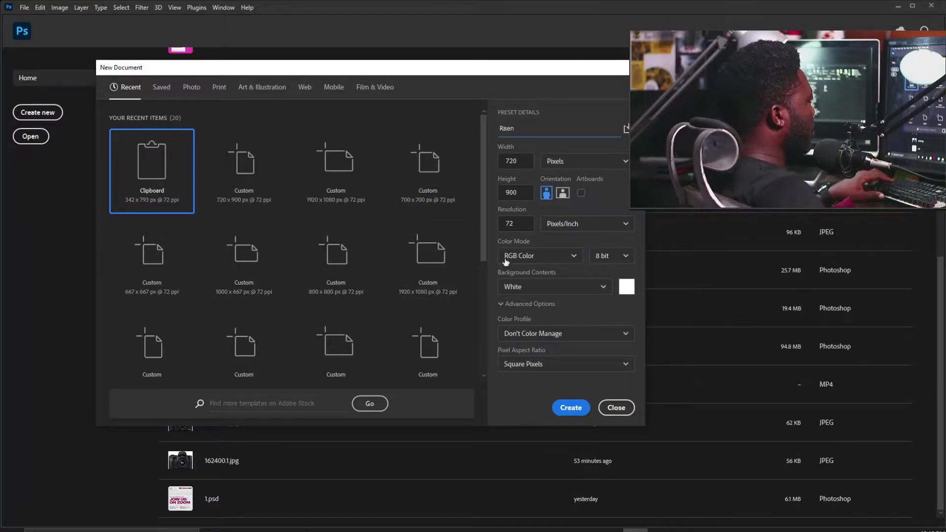
pyautogui.doubleClick(510, 224)
pyautogui.write('1')
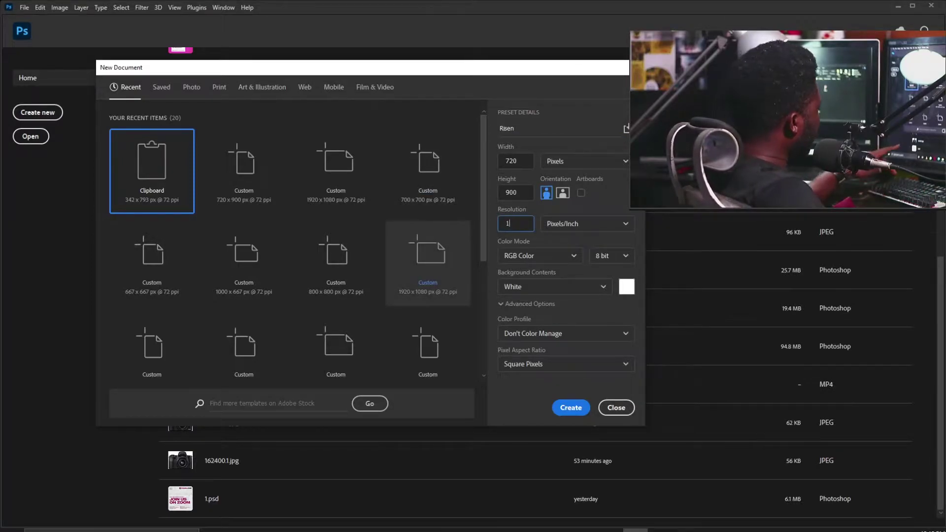
pyautogui.write('00')
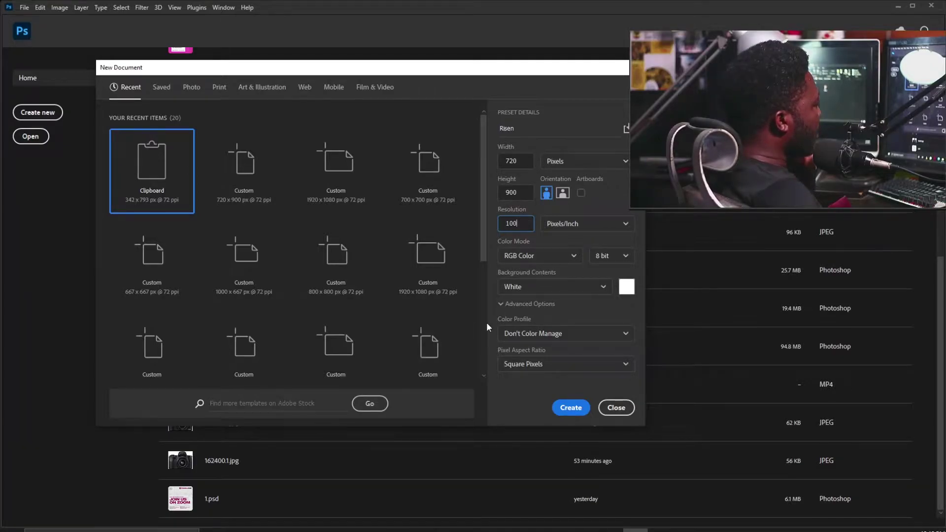
pyautogui.click(571, 409)
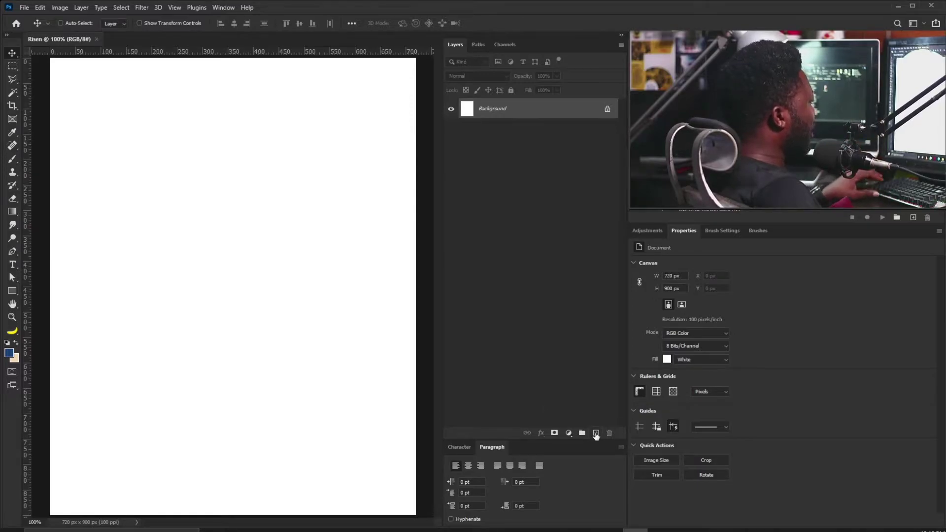
# Step: Add a new layer named cloud above the Background
pyautogui.click(596, 433)
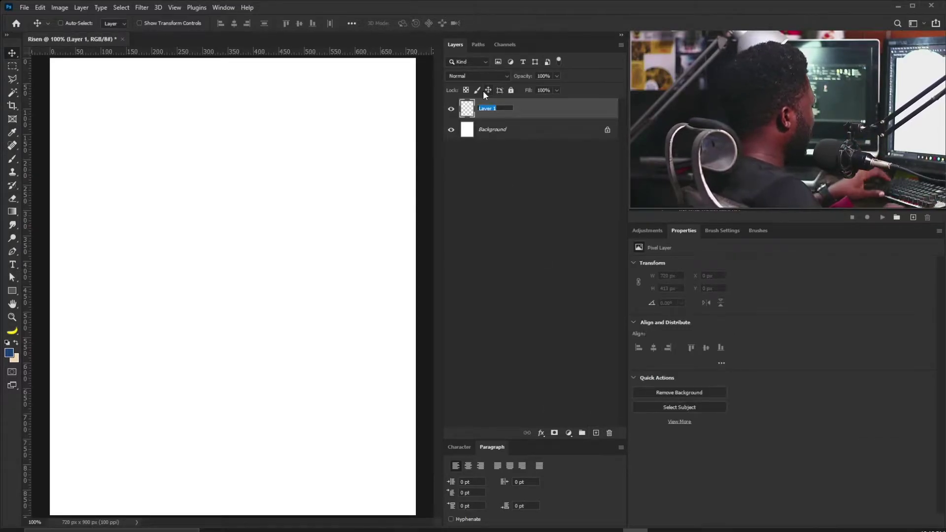
pyautogui.write('cloud')
pyautogui.press('Return')
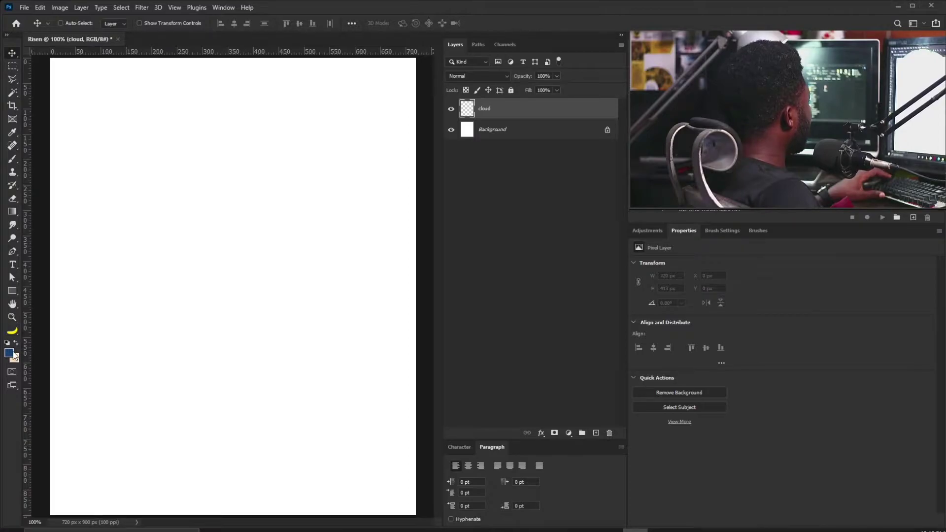
# Step: Reset the colours to default black and white and fill the cloud layer with the Clouds render filter
pyautogui.click(8, 343)
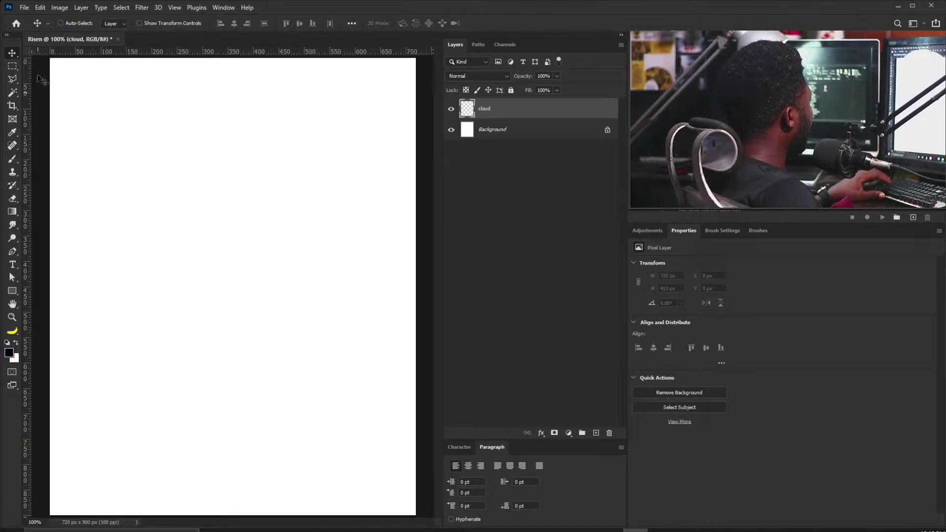
pyautogui.click(141, 7)
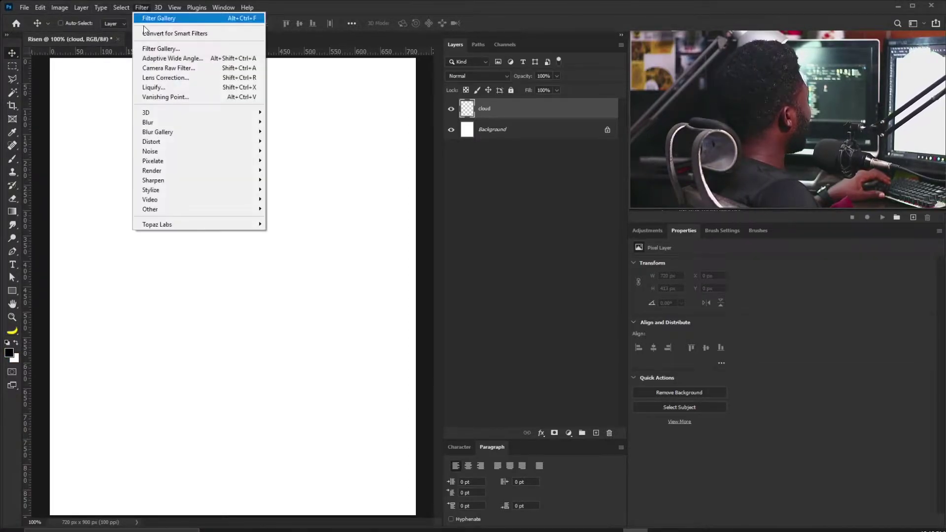
pyautogui.moveTo(182, 171)
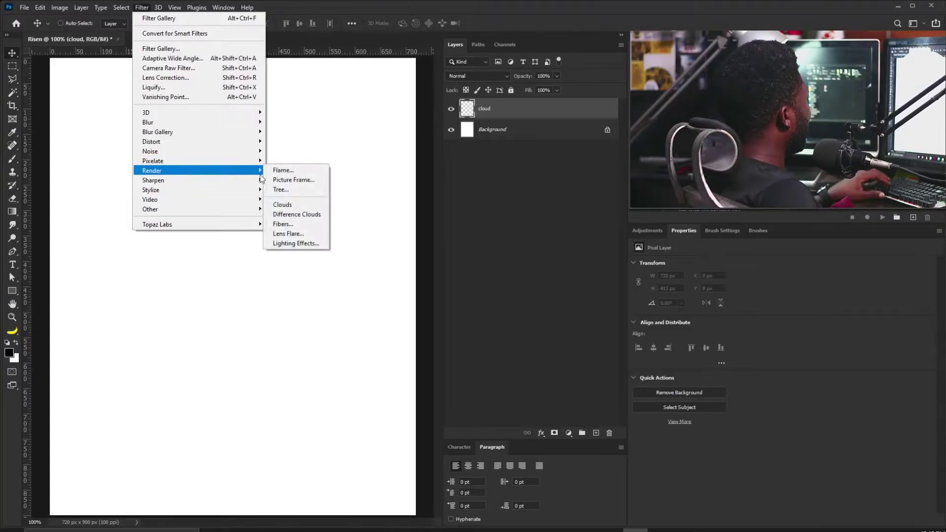
pyautogui.click(296, 205)
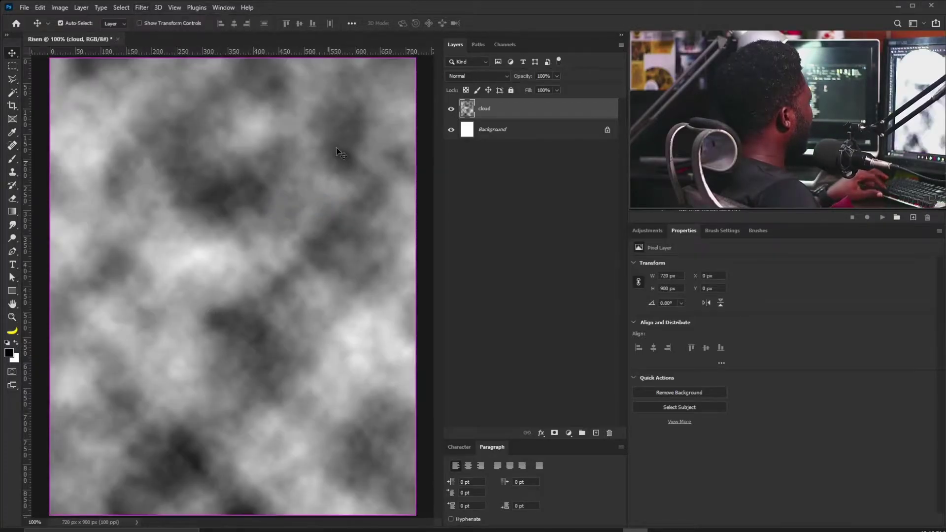
# Step: Free-transform the cloud layer to about 2991 × 3738 px and reposition it so soft, enlarged clouds cover the canvas
pyautogui.hotkey('ctrl', '-')
pyautogui.hotkey('ctrl', '-')
pyautogui.hotkey('ctrl', '-')
pyautogui.hotkey('ctrl', '-')
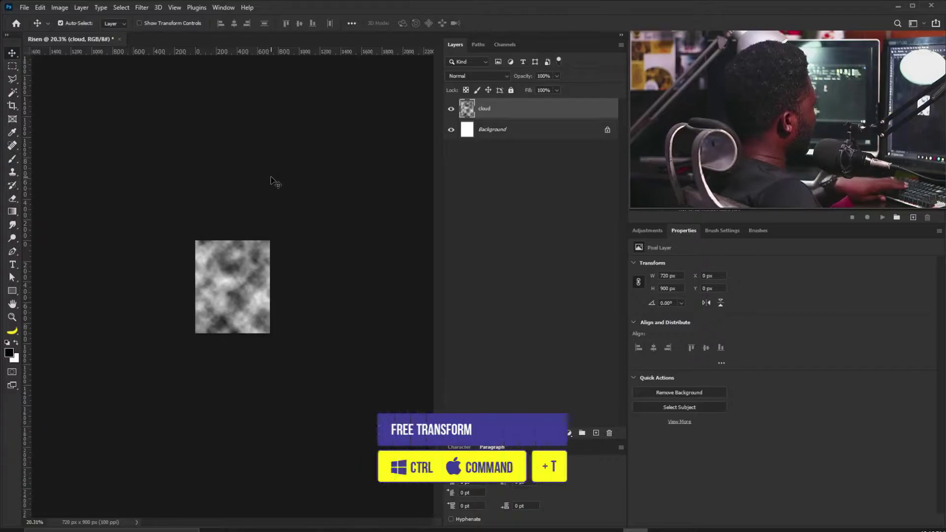
pyautogui.hotkey('ctrl', 't')
pyautogui.moveTo(270, 240); pyautogui.dragTo(388, 94)
pyautogui.moveTo(220, 318); pyautogui.dragTo(212, 295)
pyautogui.rightClick(230, 317)
pyautogui.click(271, 488)
pyautogui.press('Return')
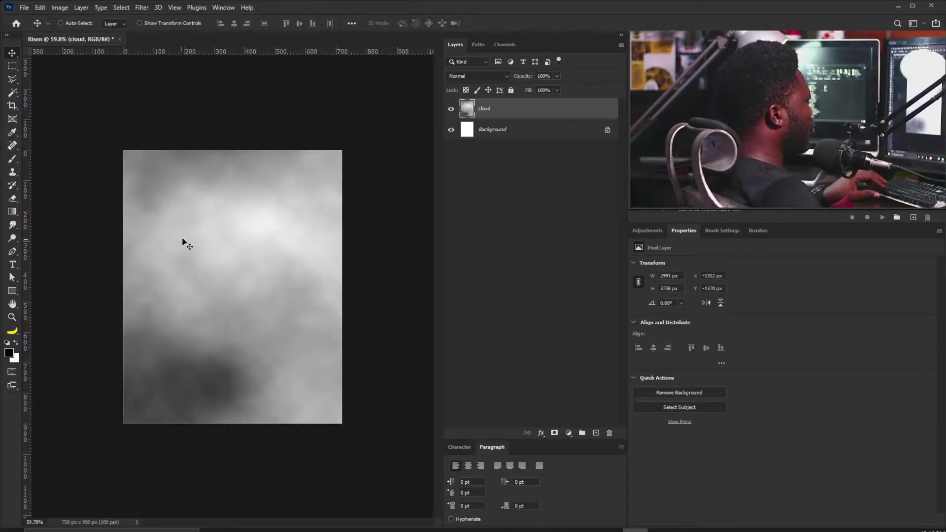
# Step: Create a new layer named Tomb above the cloud layer
pyautogui.keyDown('alt'); pyautogui.click(597, 434); pyautogui.keyUp('alt')
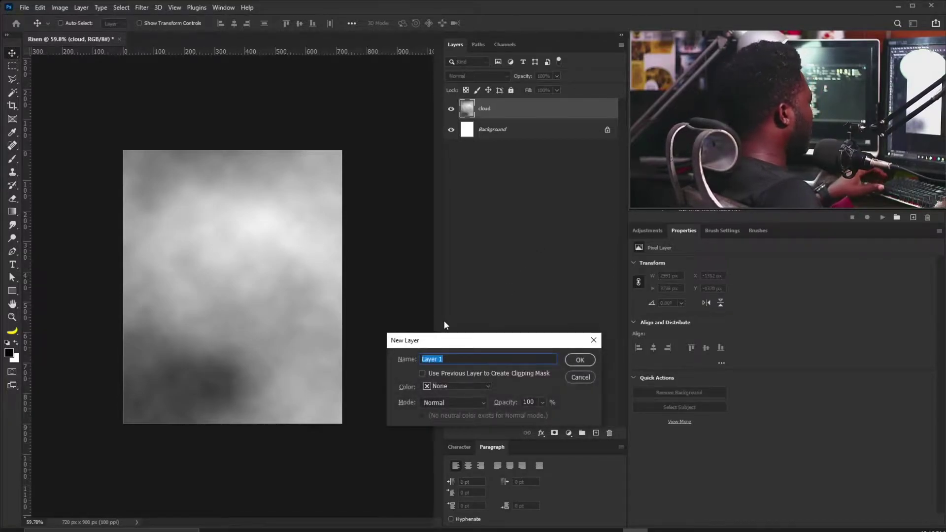
pyautogui.write('Tomb')
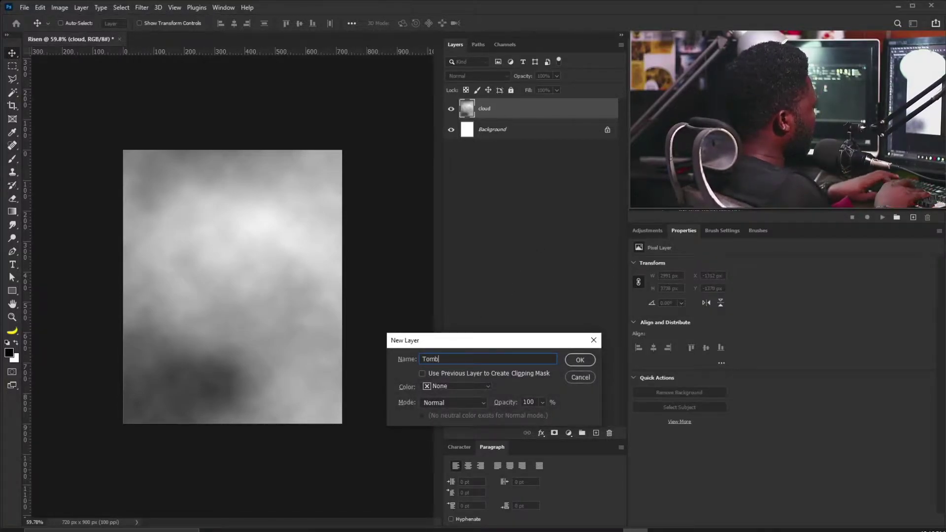
pyautogui.press('Return')
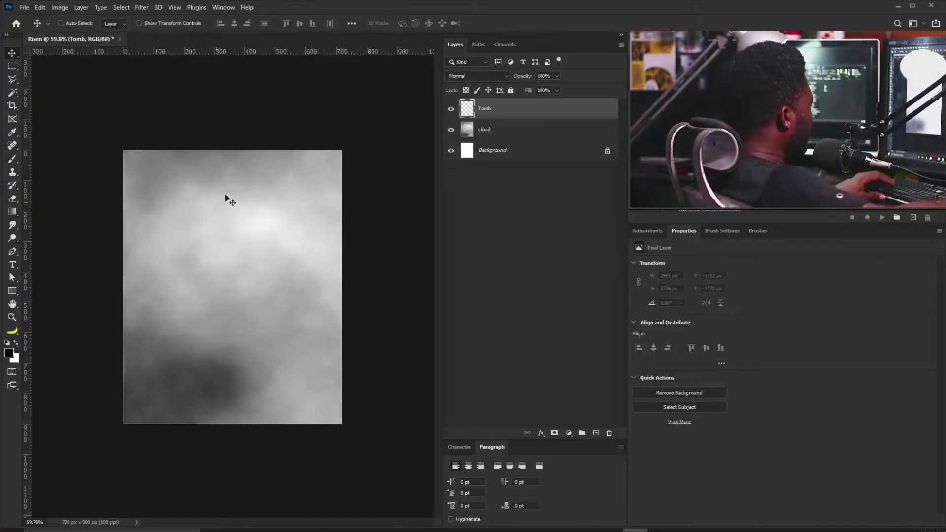
# Step: Select the upper canvas area above an irregular peaked cave outline with the Lasso tool, adding a strip over the peak
pyautogui.rightClick(13, 78)
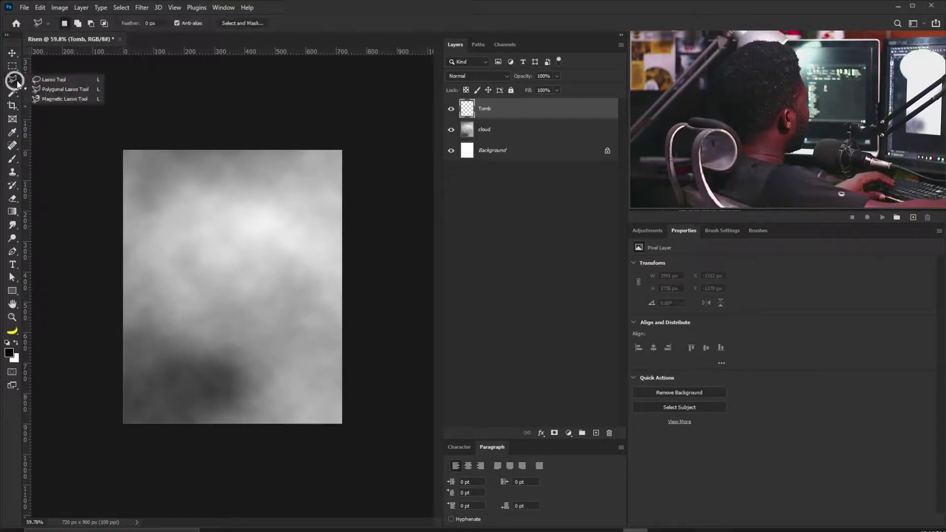
pyautogui.click(50, 79)
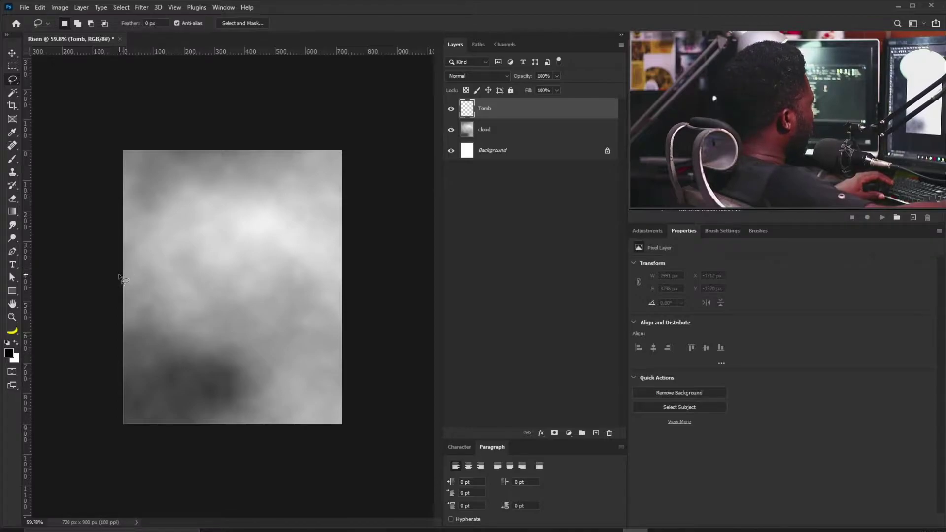
pyautogui.moveTo(130, 258); pyautogui.dragTo(151, 226)
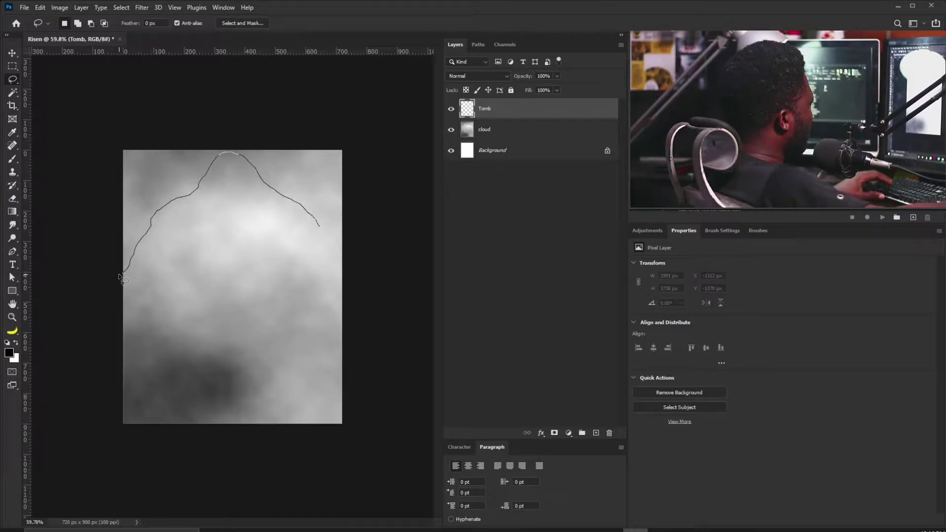
pyautogui.moveTo(123, 280); pyautogui.dragTo(123, 280)
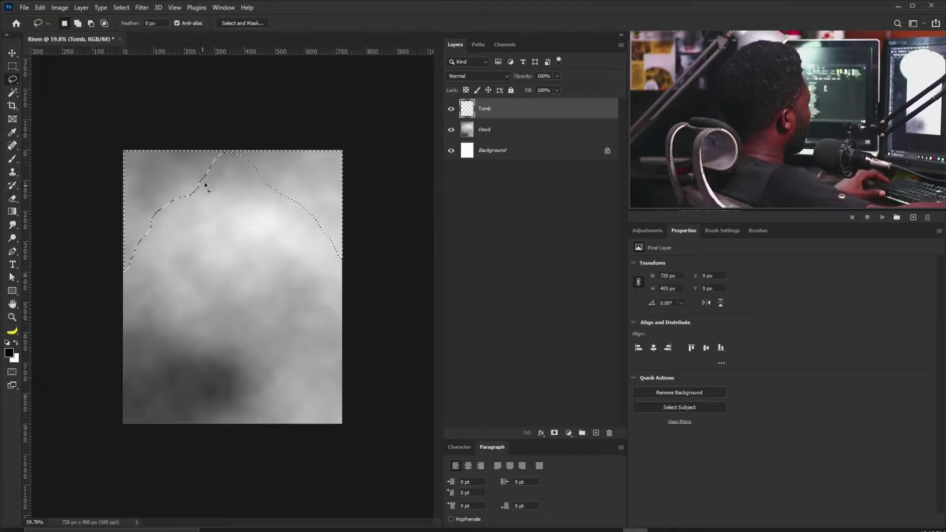
pyautogui.press('shift')
pyautogui.moveTo(197, 174)
pyautogui.mouseDown()
pyautogui.moveTo(229, 156)
pyautogui.moveTo(198, 173)
pyautogui.moveTo(257, 183)
pyautogui.moveTo(270, 150)
pyautogui.mouseUp()
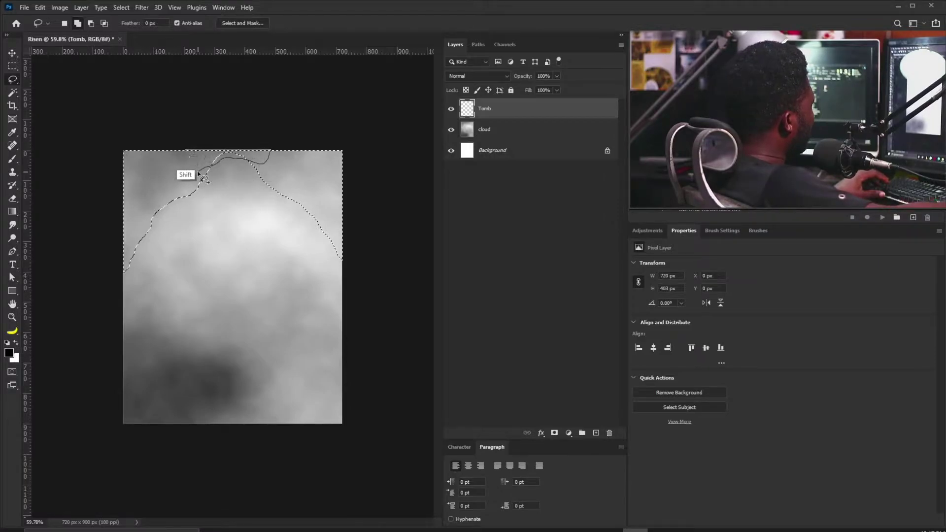
pyautogui.moveTo(198, 172); pyautogui.dragTo(198, 172)
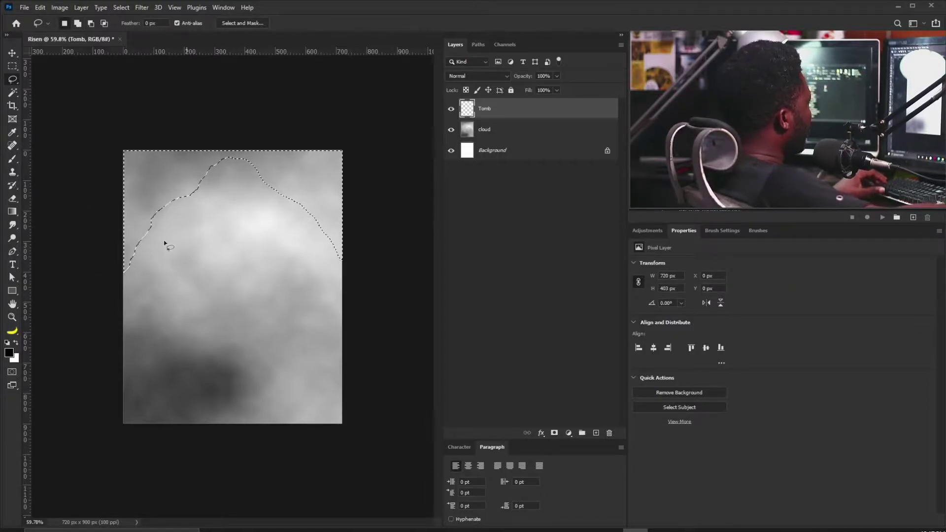
# Step: Fill the selection on the Tomb layer with dark brown foreground colour #221313 and deselect
pyautogui.click(9, 353)
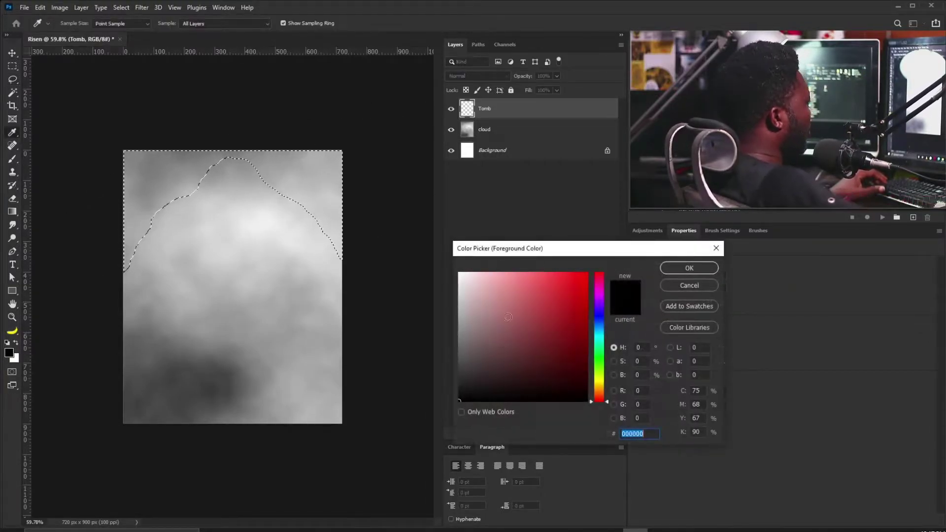
pyautogui.click(517, 389)
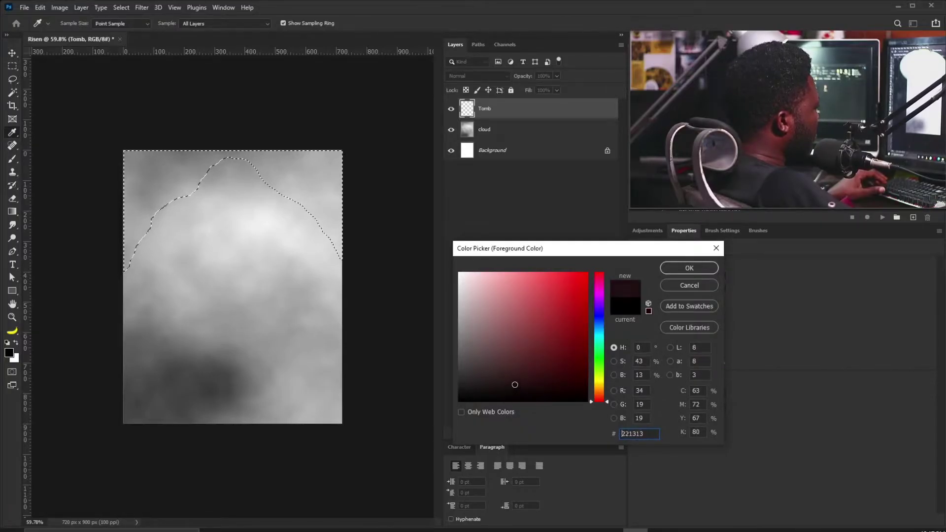
pyautogui.click(682, 266)
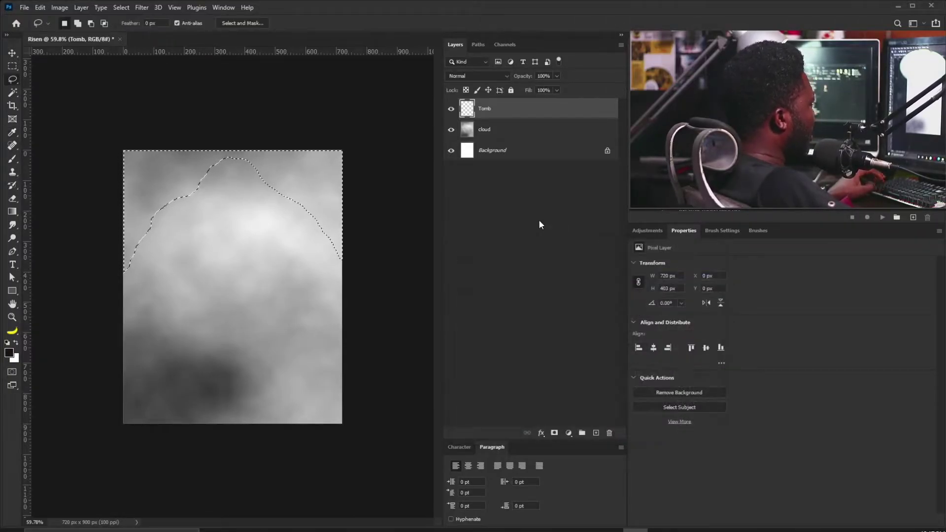
pyautogui.hotkey('alt', 'BackSpace')
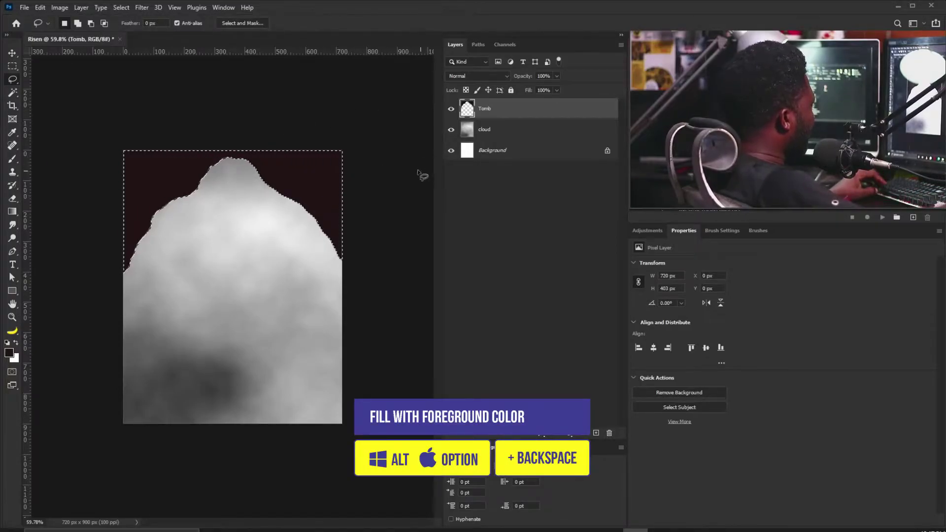
pyautogui.hotkey('ctrl', 'd')
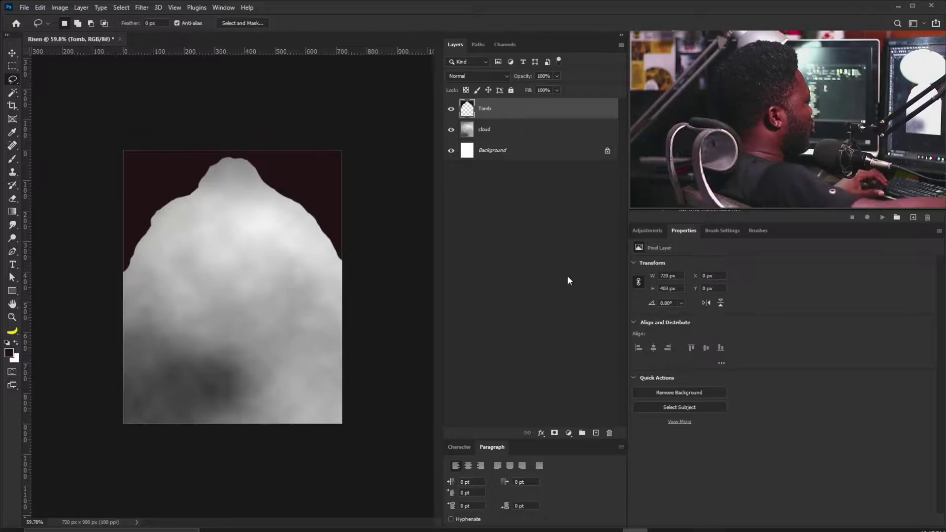
# Step: Create a new layer named Glow above the Tomb layer and activate the Brush tool
pyautogui.keyDown('alt'); pyautogui.click(596, 432); pyautogui.keyUp('alt')
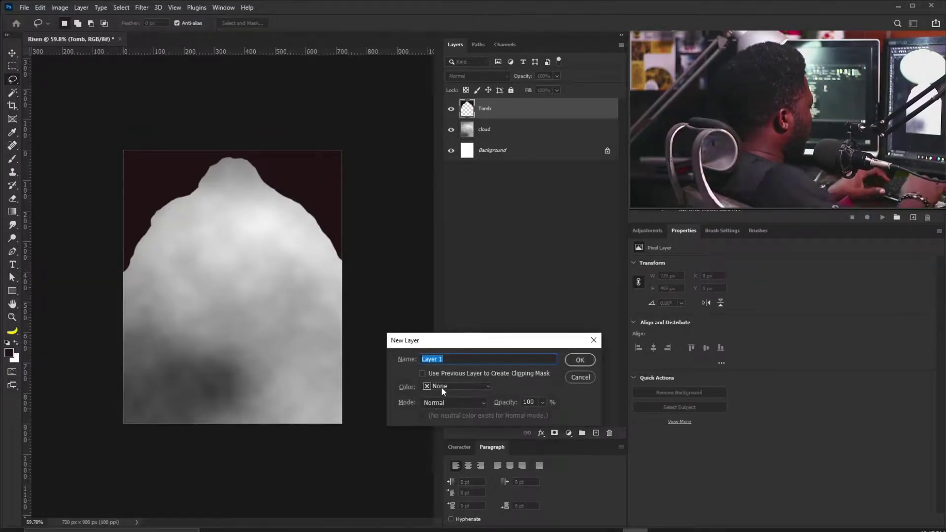
pyautogui.write('Glow')
pyautogui.press('Return')
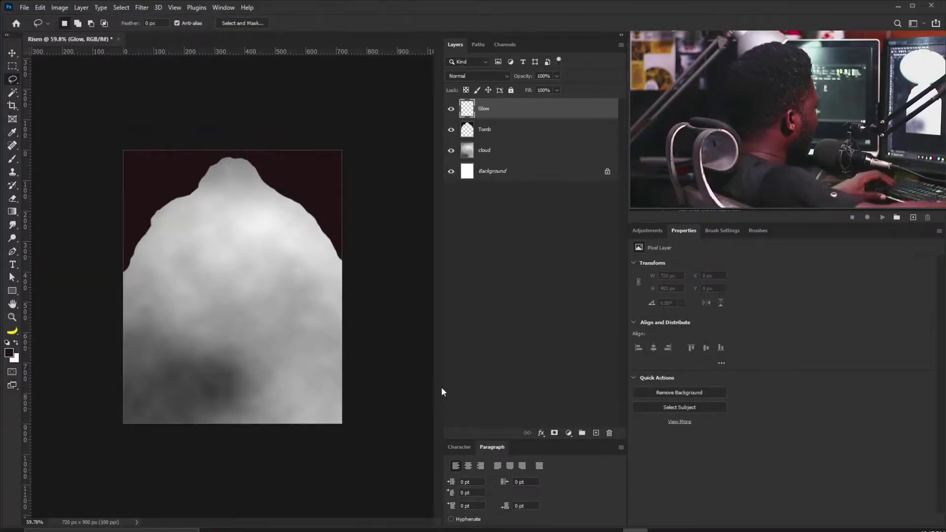
pyautogui.press('b')
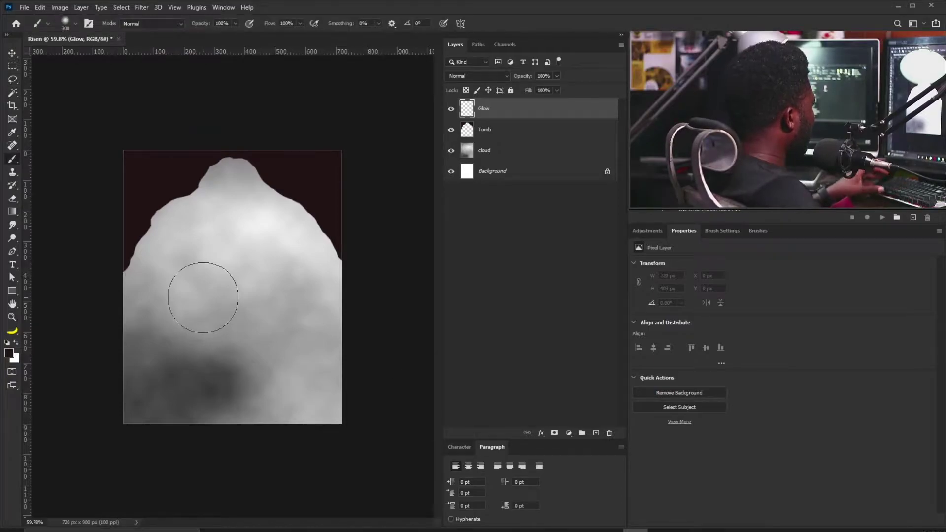
# Step: Switch the foreground colour to white and load the 282 px cloud-shaped brush tip, enlarged to 700 px
pyautogui.press('x')
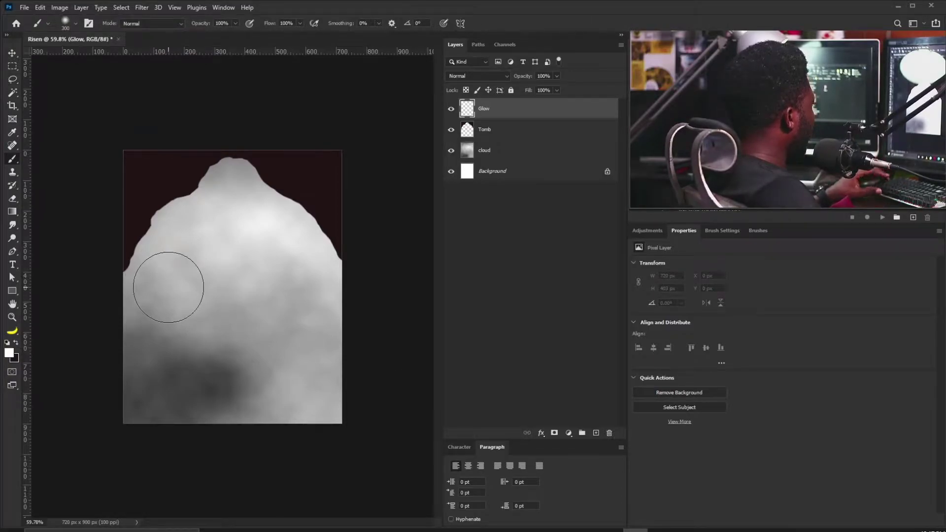
pyautogui.click(727, 231)
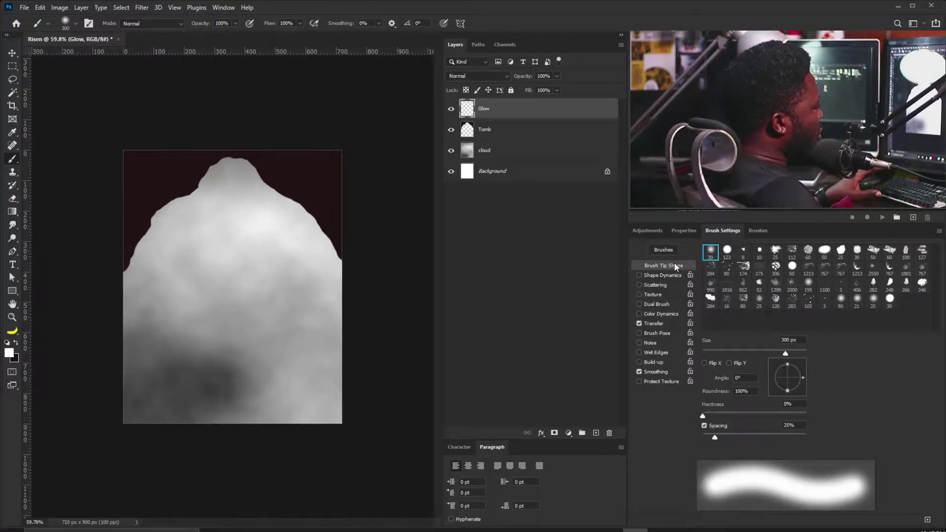
pyautogui.click(873, 284)
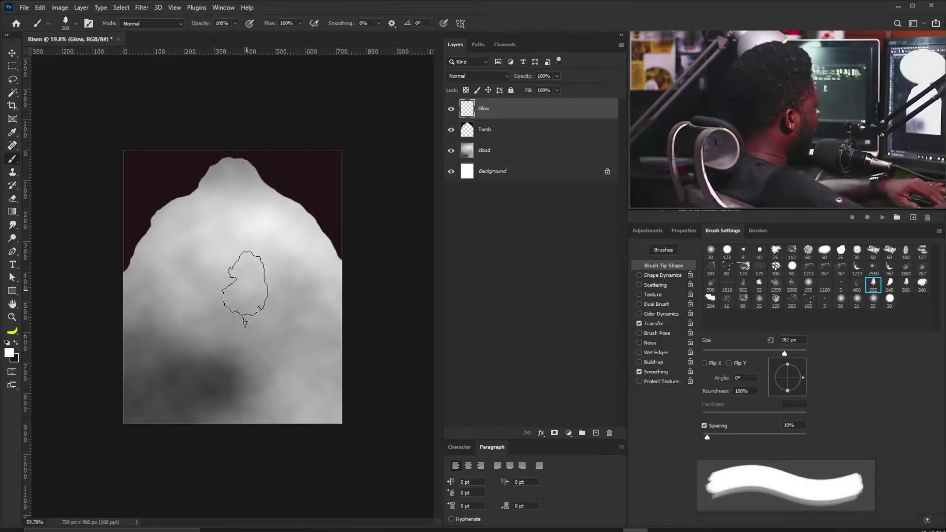
pyautogui.press(']')
pyautogui.press(']')
pyautogui.press(']')
pyautogui.press(']')
pyautogui.press(']')
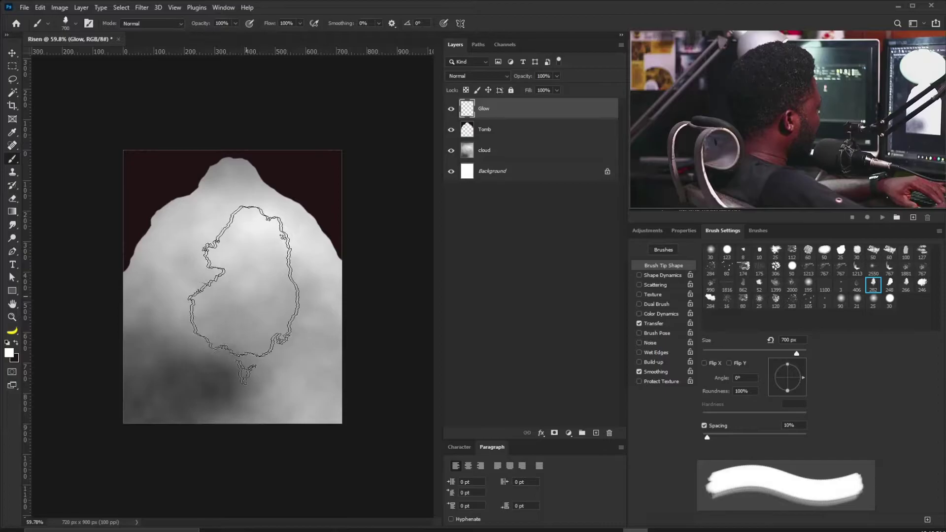
# Step: Turn on Shape Dynamics with 38% angle jitter for the brush and open its Transfer settings
pyautogui.click(640, 275)
pyautogui.click(658, 277)
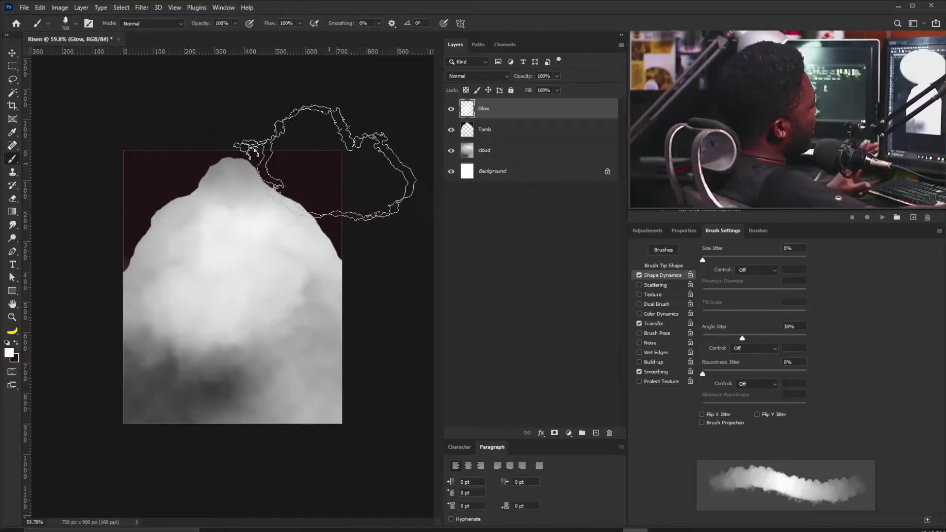
pyautogui.click(659, 322)
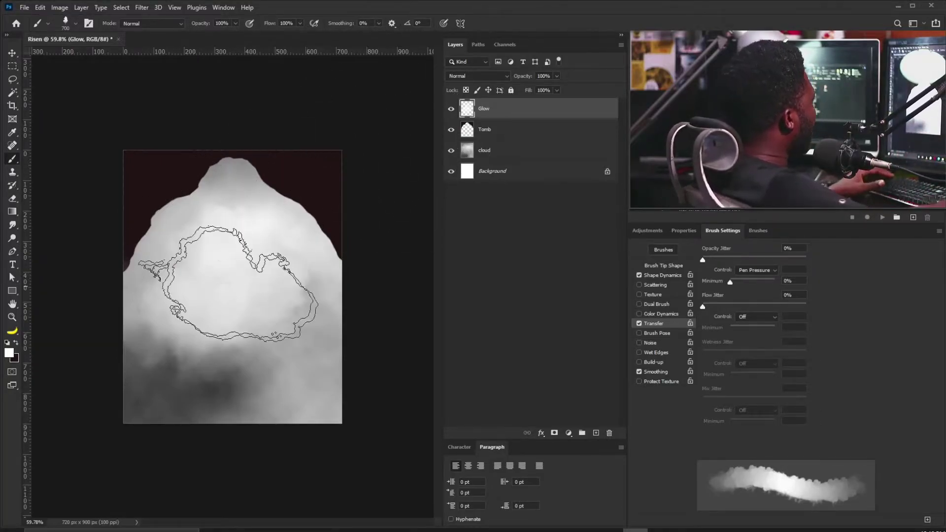
# Step: Paint soft white cloud glow over the cave opening and tomb edges on the Glow layer, using the brush at 700 px and 400 px
pyautogui.moveTo(256, 286)
pyautogui.mouseDown()
pyautogui.moveTo(190, 263)
pyautogui.moveTo(174, 243)
pyautogui.moveTo(237, 243)
pyautogui.moveTo(281, 229)
pyautogui.moveTo(218, 260)
pyautogui.moveTo(317, 216)
pyautogui.moveTo(262, 211)
pyautogui.moveTo(210, 248)
pyautogui.mouseUp()
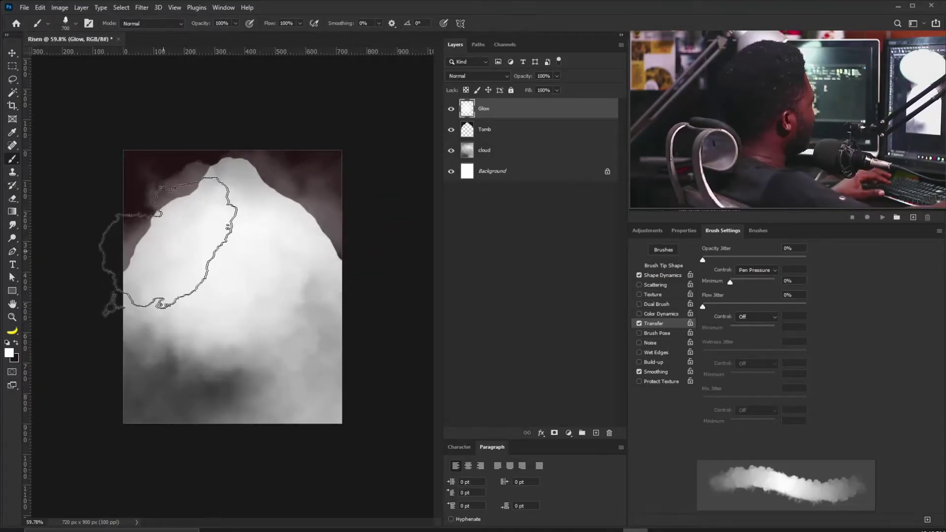
pyautogui.press('[')
pyautogui.press('[')
pyautogui.press('[')
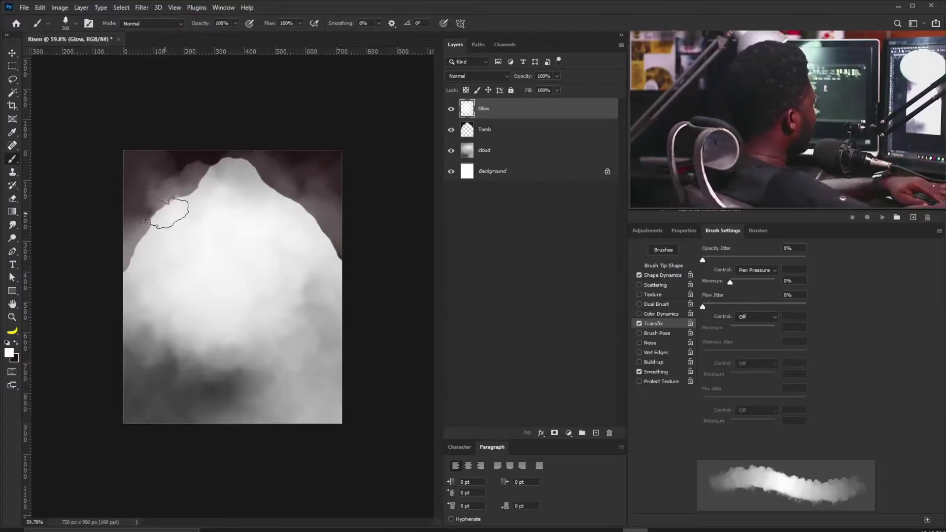
pyautogui.moveTo(168, 213); pyautogui.dragTo(182, 205)
pyautogui.press(']')
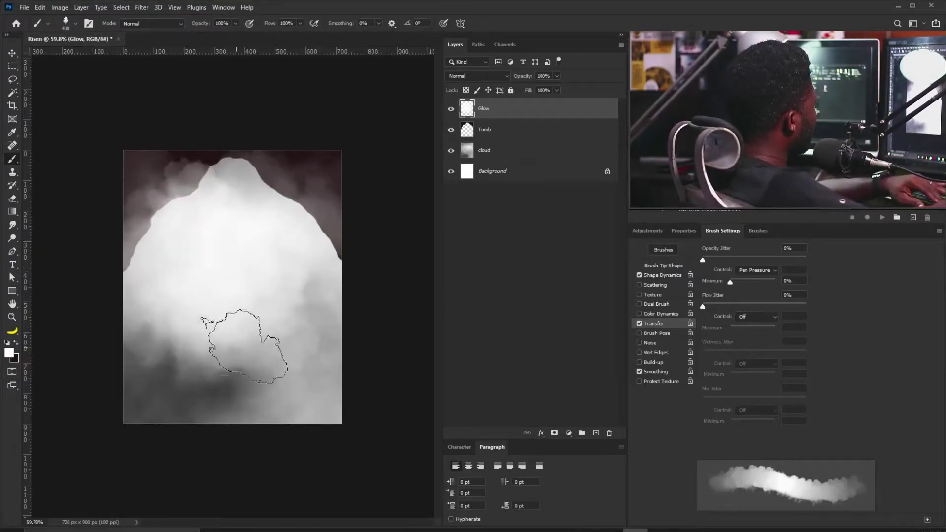
pyautogui.moveTo(244, 347)
pyautogui.mouseDown()
pyautogui.moveTo(276, 347)
pyautogui.moveTo(310, 223)
pyautogui.moveTo(274, 207)
pyautogui.moveTo(265, 227)
pyautogui.moveTo(287, 205)
pyautogui.moveTo(312, 264)
pyautogui.moveTo(291, 258)
pyautogui.moveTo(323, 273)
pyautogui.moveTo(330, 267)
pyautogui.moveTo(177, 278)
pyautogui.moveTo(160, 271)
pyautogui.moveTo(168, 252)
pyautogui.moveTo(184, 239)
pyautogui.moveTo(222, 251)
pyautogui.moveTo(264, 220)
pyautogui.moveTo(301, 234)
pyautogui.moveTo(320, 283)
pyautogui.moveTo(239, 348)
pyautogui.moveTo(212, 355)
pyautogui.moveTo(175, 325)
pyautogui.moveTo(249, 241)
pyautogui.moveTo(249, 308)
pyautogui.moveTo(225, 274)
pyautogui.moveTo(254, 318)
pyautogui.moveTo(222, 339)
pyautogui.moveTo(347, 269)
pyautogui.moveTo(251, 347)
pyautogui.moveTo(265, 354)
pyautogui.moveTo(315, 313)
pyautogui.moveTo(289, 307)
pyautogui.mouseUp()
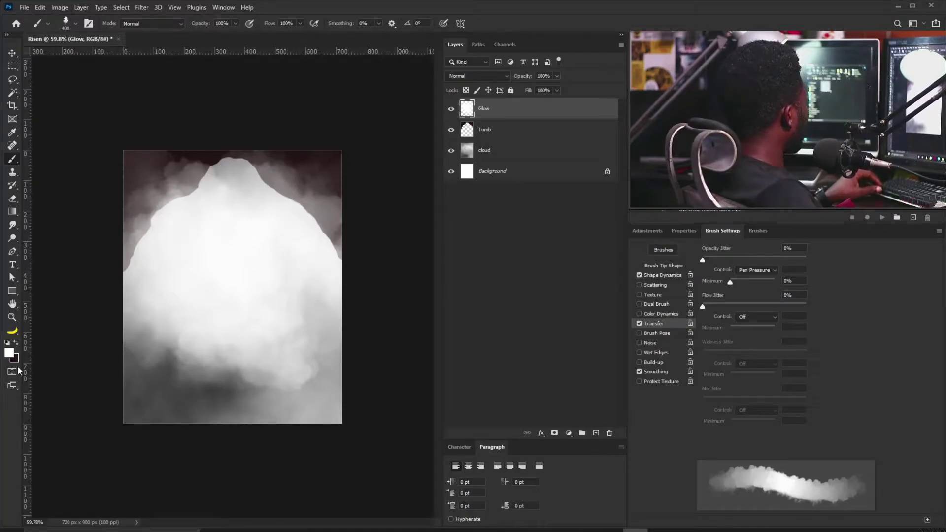
# Step: Place the Hand image above the Glow layer, enlarge it and position it with the forearm rising from the canvas's lower edge
pyautogui.moveTo(225, 414); pyautogui.dragTo(226, 415)
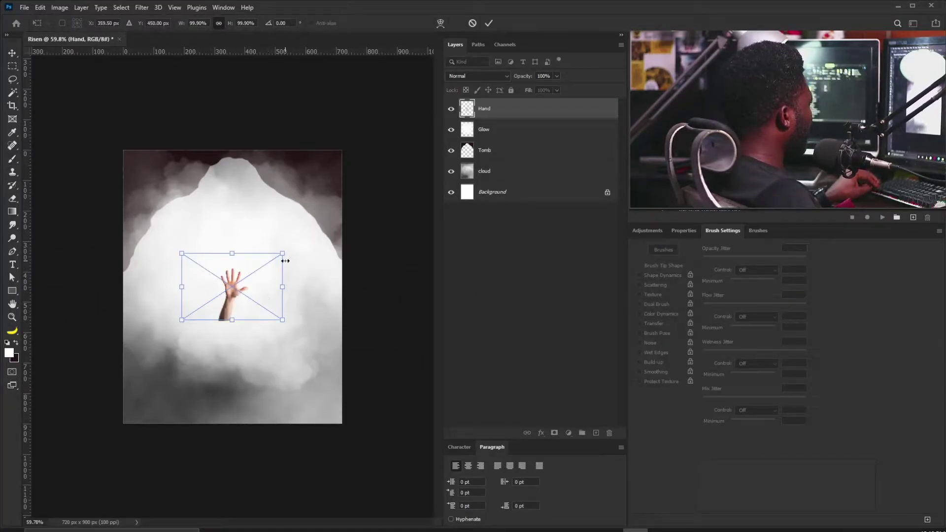
pyautogui.moveTo(285, 261); pyautogui.dragTo(386, 186)
pyautogui.moveTo(205, 333); pyautogui.dragTo(219, 371)
pyautogui.press('Return')
# Step: Cut a rounded hole about 12 × 15 px in the centre of the palm, using a Lasso selection and an inverted layer mask on Hand
pyautogui.press('b')
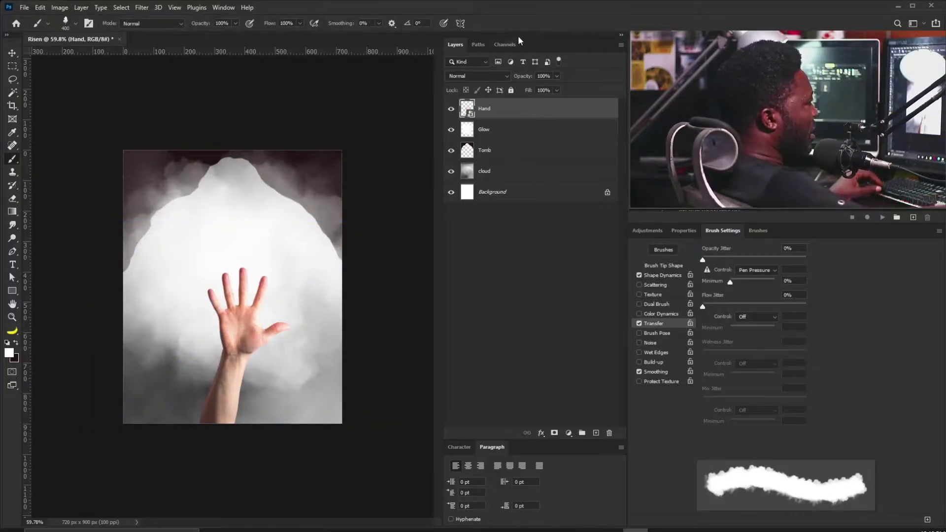
pyautogui.hotkey('ctrl', '+')
pyautogui.hotkey('ctrl', '+')
pyautogui.hotkey('ctrl', '+')
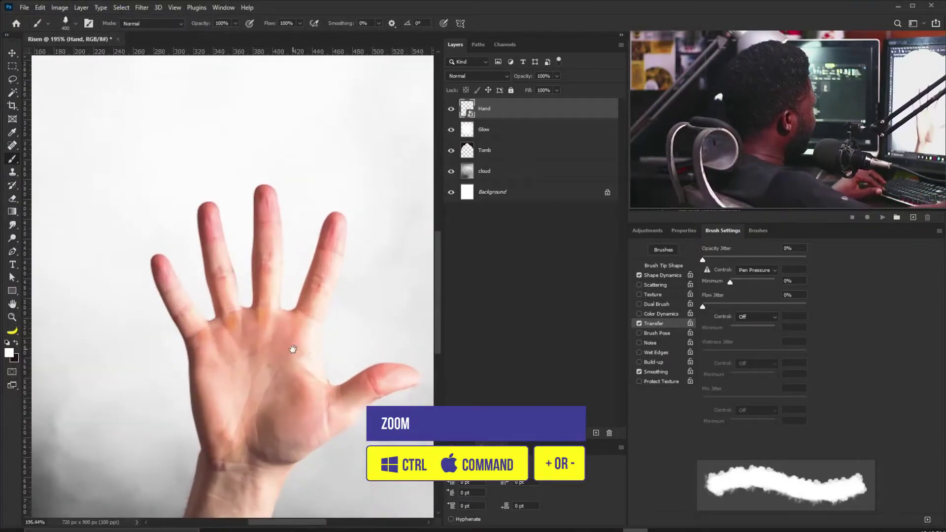
pyautogui.moveTo(251, 345); pyautogui.dragTo(252, 251)
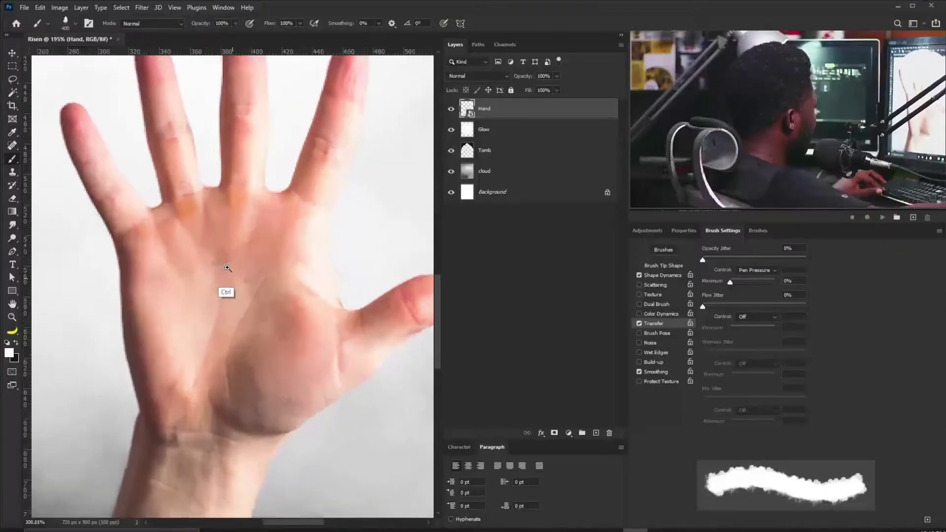
pyautogui.click(227, 267)
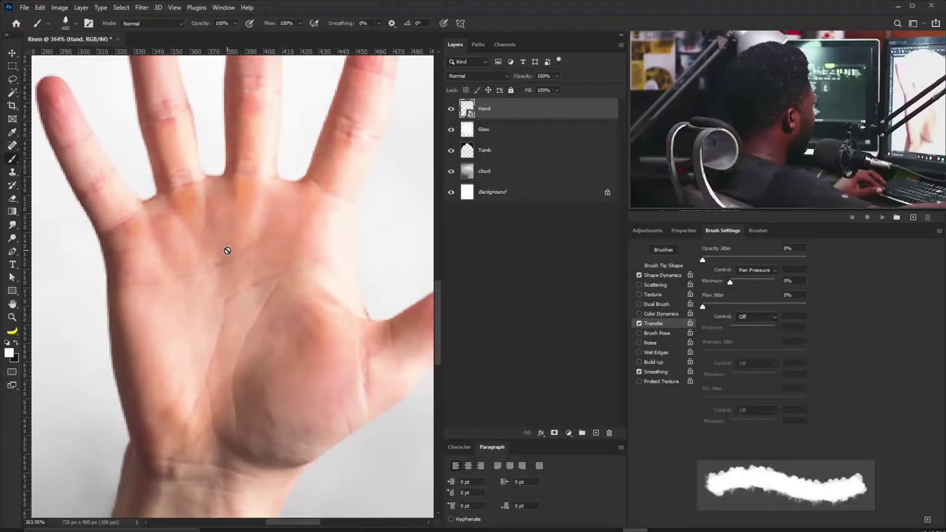
pyautogui.click(12, 80)
pyautogui.scroll(3, 207, 301)
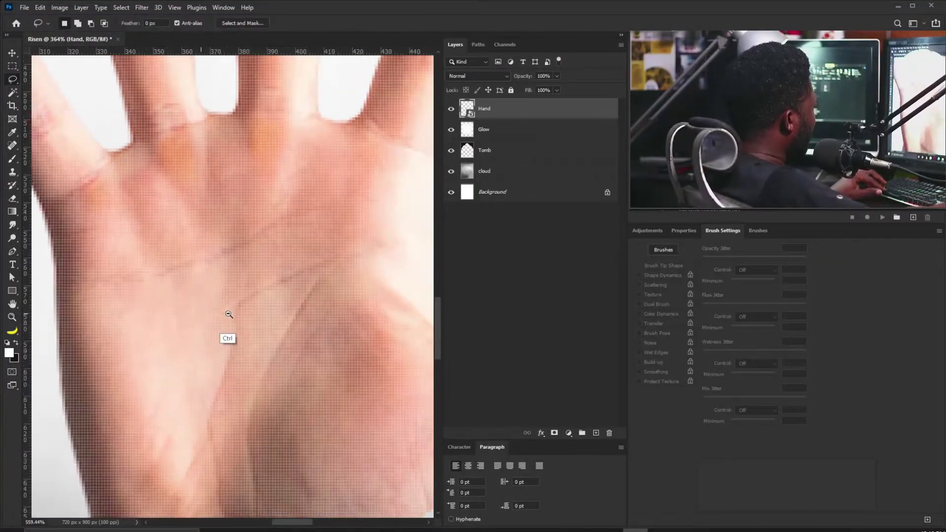
pyautogui.scroll(2, 222, 295)
pyautogui.moveTo(280, 256); pyautogui.dragTo(289, 206)
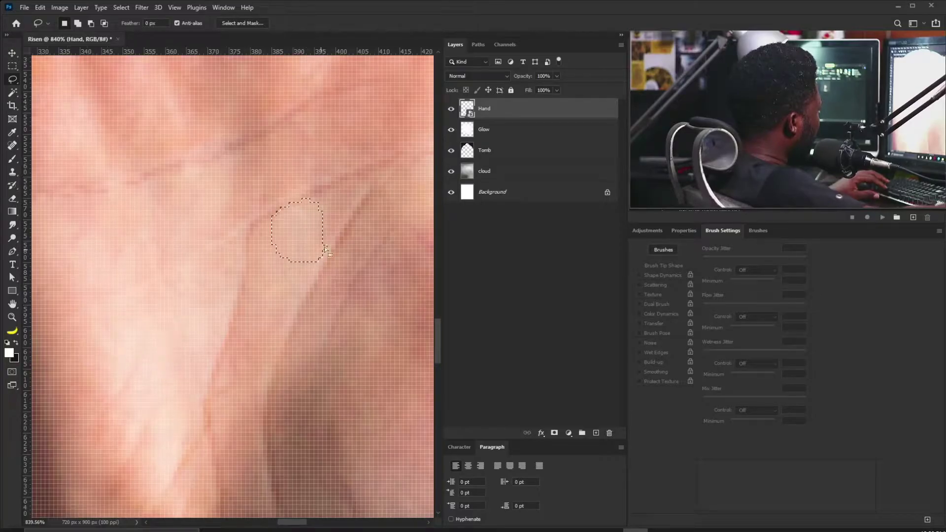
pyautogui.moveTo(312, 181); pyautogui.dragTo(268, 237)
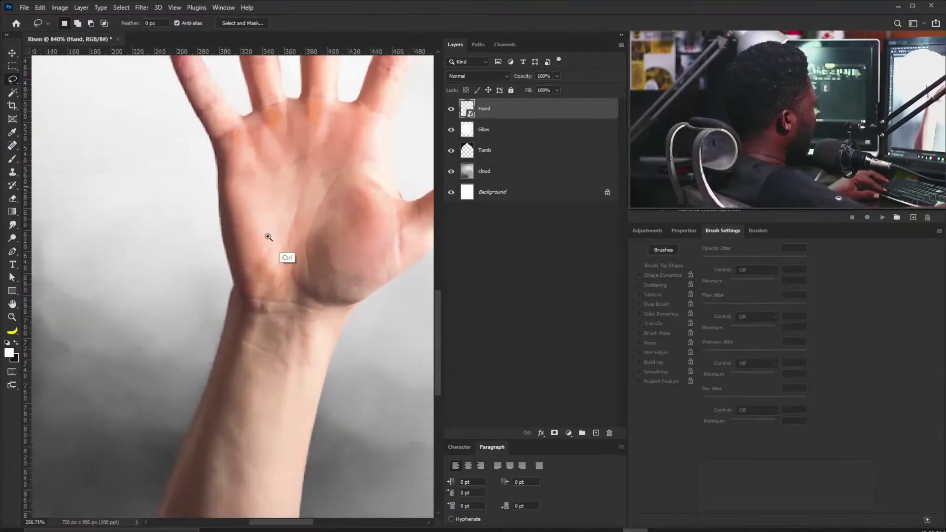
pyautogui.click(554, 434)
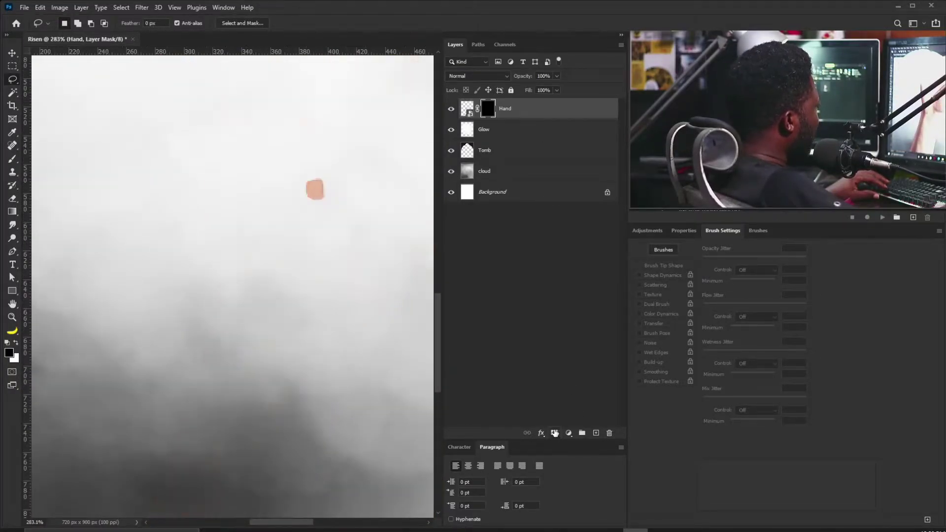
pyautogui.hotkey('ctrl', 'i')
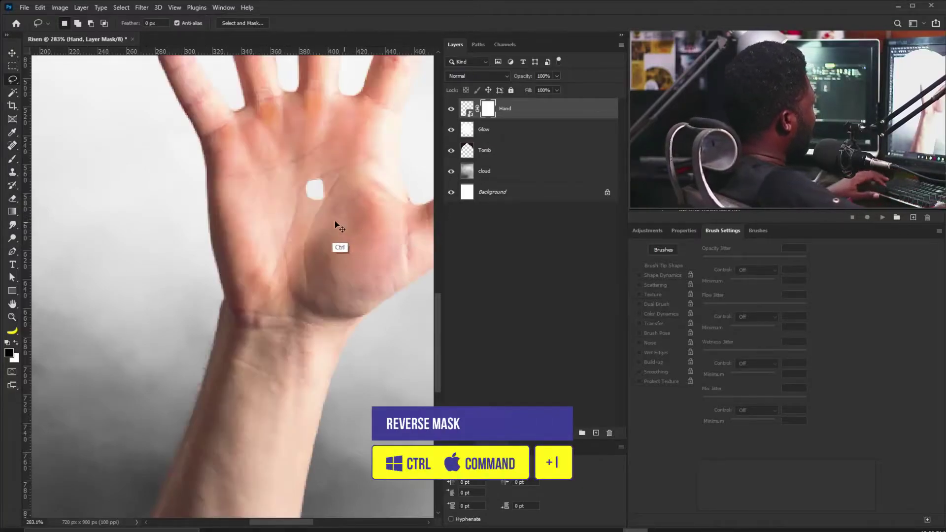
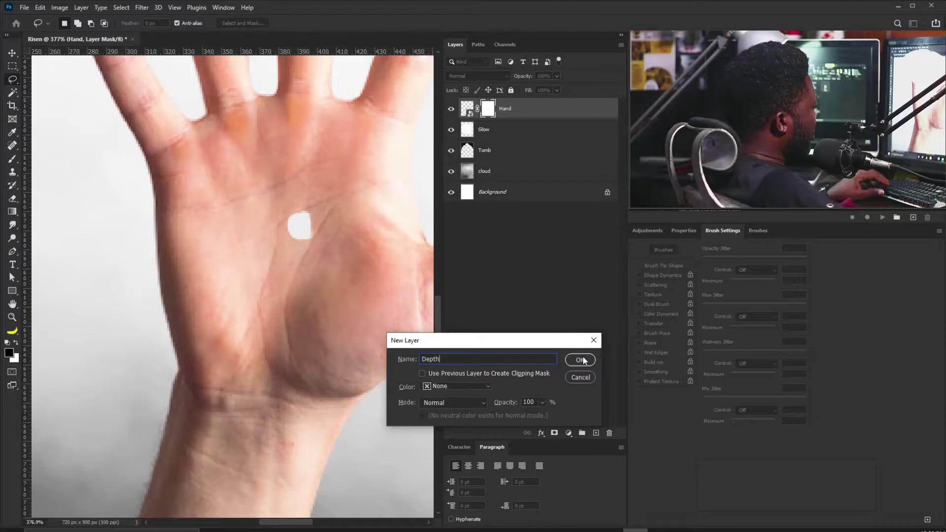
# Step: Create a new layer named Depth above Hand and load the 30 px soft round brush tip, reduced to 7 px
pyautogui.click(592, 360)
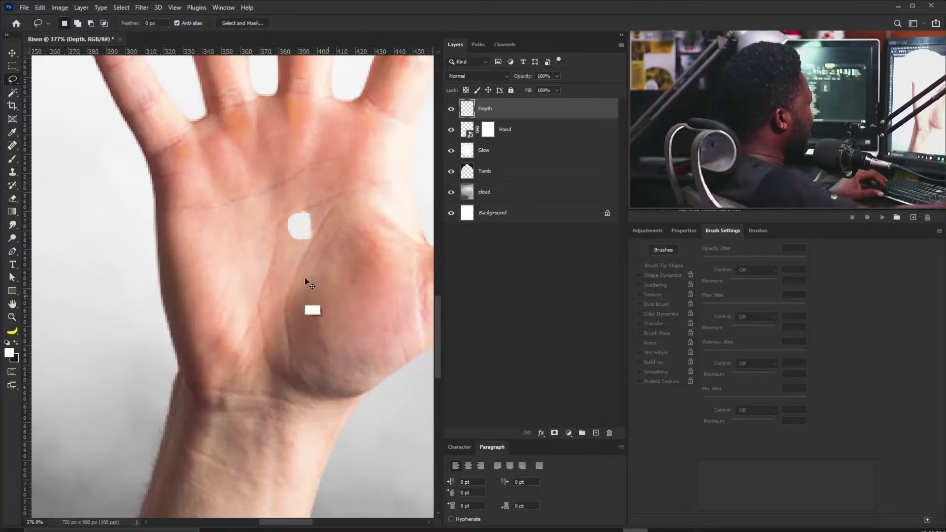
pyautogui.moveTo(296, 229); pyautogui.dragTo(313, 247)
pyautogui.press('b')
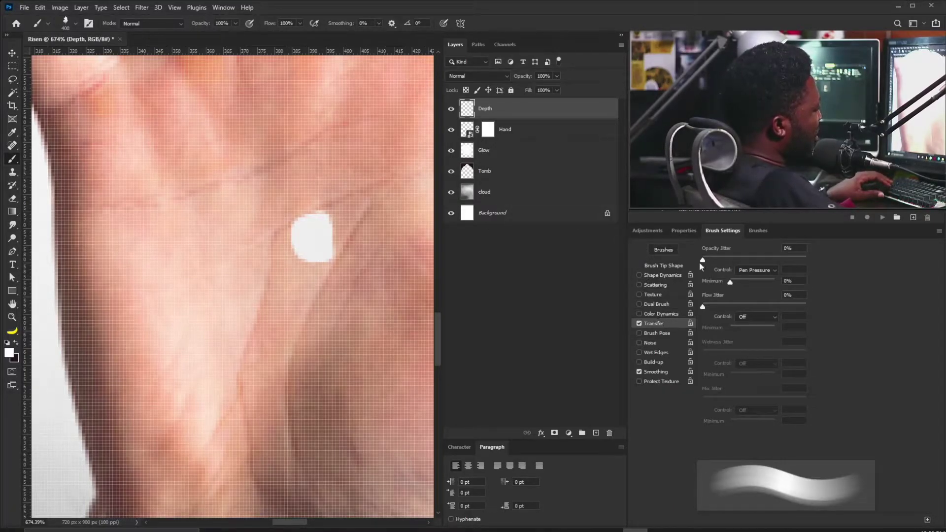
pyautogui.click(662, 266)
pyautogui.click(711, 251)
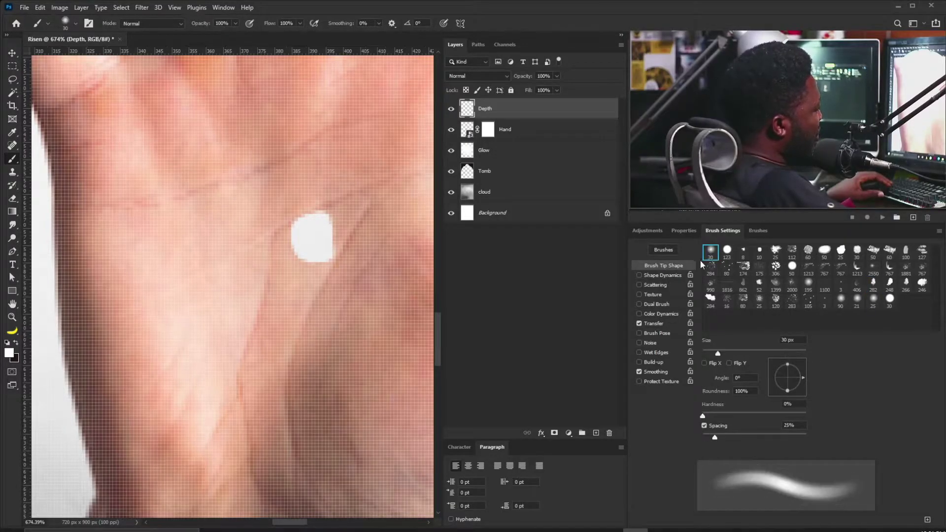
pyautogui.press('[')
pyautogui.press('[')
pyautogui.press('[')
pyautogui.press('[')
pyautogui.press('[')
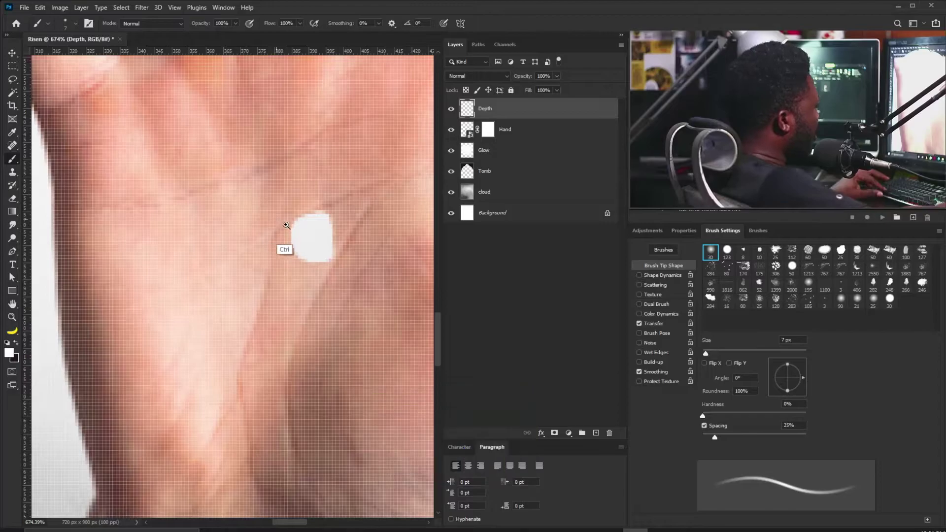
# Step: Sample the palm's skin tone as the foreground colour and darken it to a deep reddish brown
pyautogui.scroll(2, 296, 257)
pyautogui.click(17, 342)
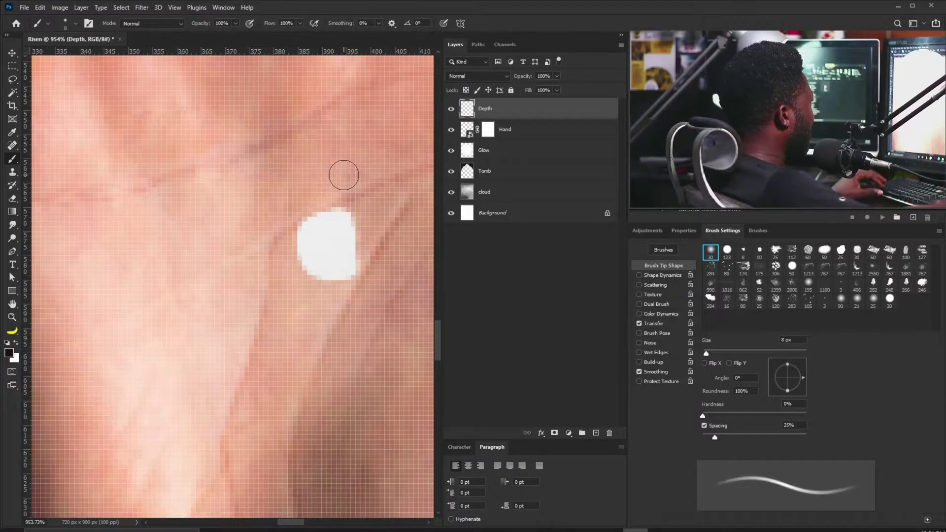
pyautogui.keyDown('alt'); pyautogui.click(187, 169); pyautogui.keyUp('alt')
pyautogui.moveTo(187, 169); pyautogui.dragTo(177, 171)
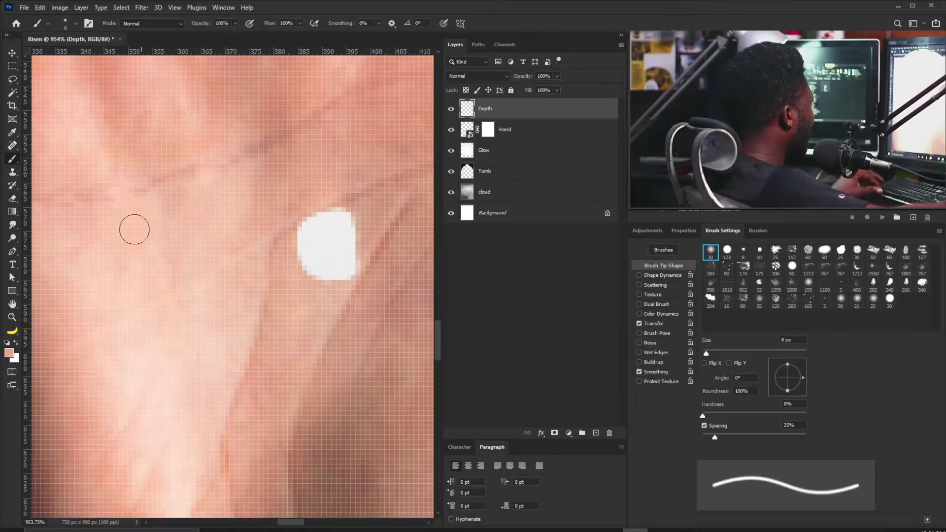
pyautogui.click(9, 353)
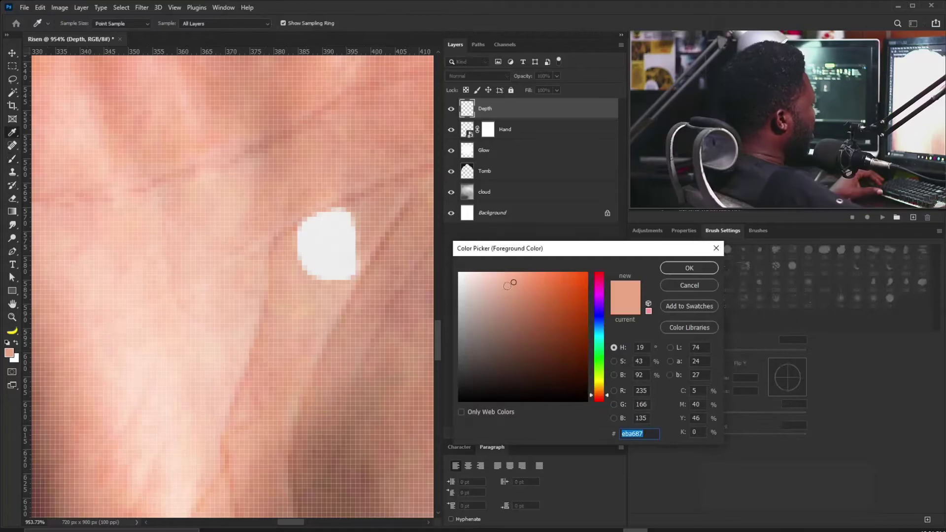
pyautogui.write('763b20')
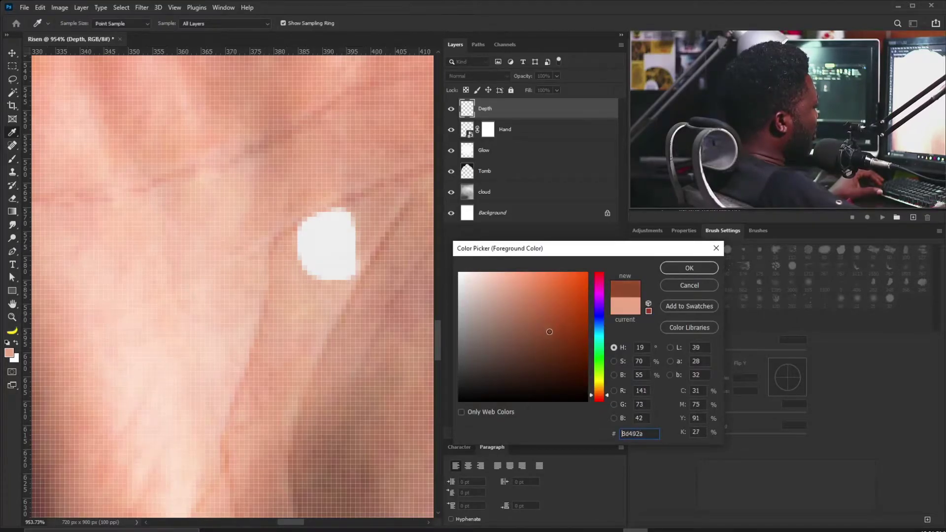
pyautogui.moveTo(553, 343); pyautogui.dragTo(557, 355)
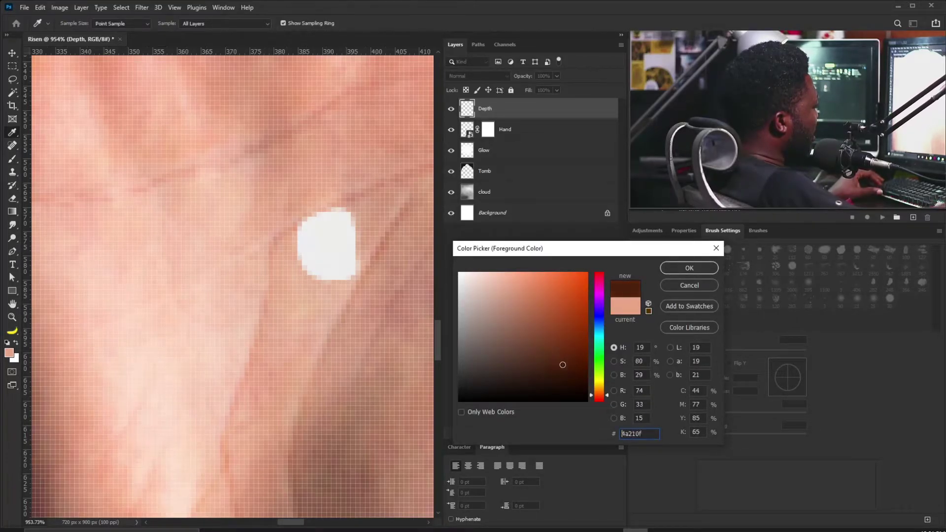
pyautogui.click(709, 269)
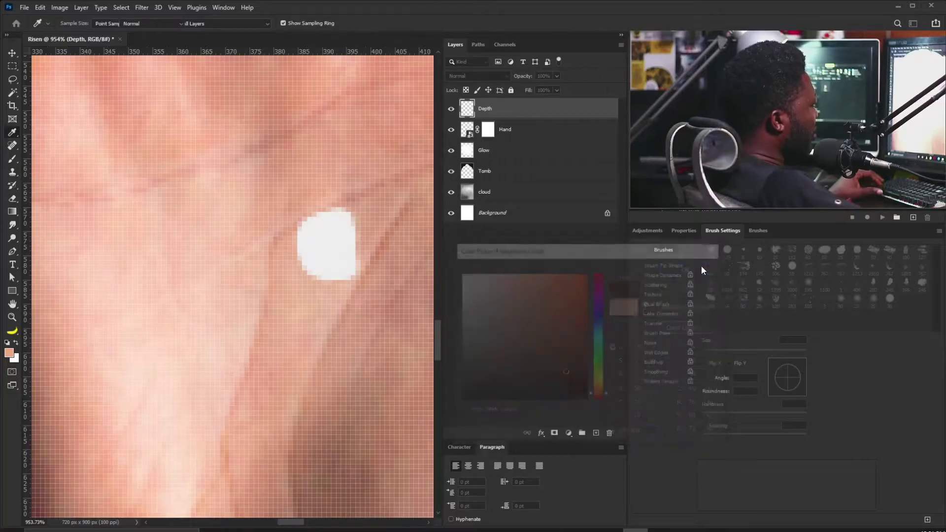
# Step: Paint dark brown shading around the sides of the palm hole on the Depth layer with the brush at 4 px
pyautogui.press('[')
pyautogui.press('[')
pyautogui.press('[')
pyautogui.press('[')
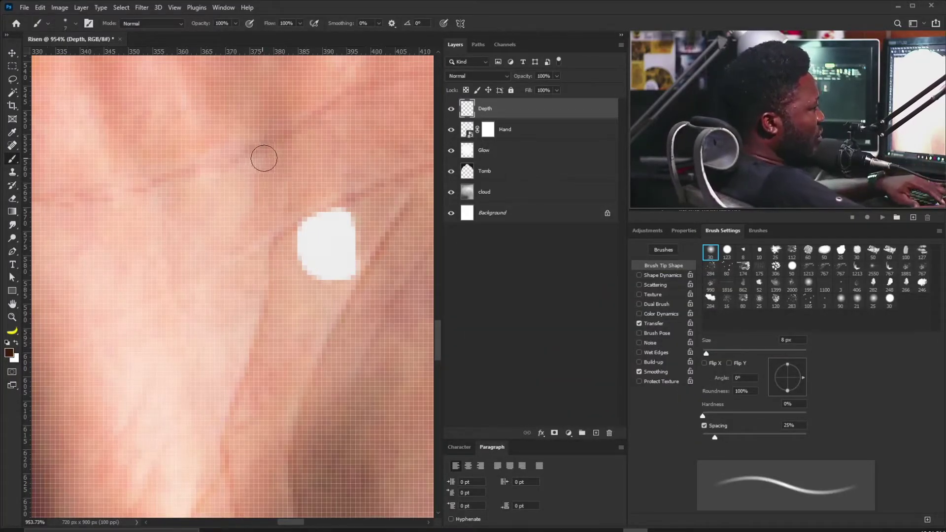
pyautogui.moveTo(308, 194)
pyautogui.mouseDown()
pyautogui.moveTo(281, 231)
pyautogui.moveTo(297, 282)
pyautogui.mouseUp()
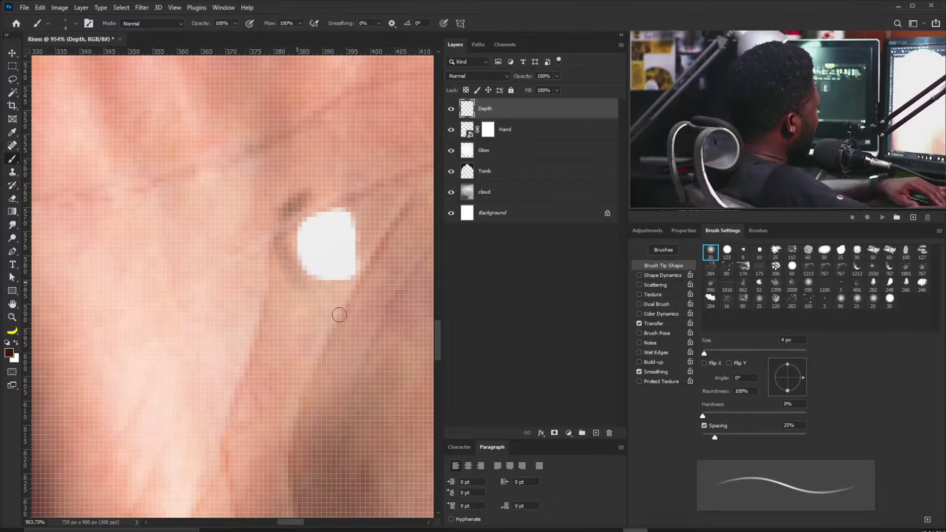
pyautogui.moveTo(359, 283); pyautogui.dragTo(375, 217)
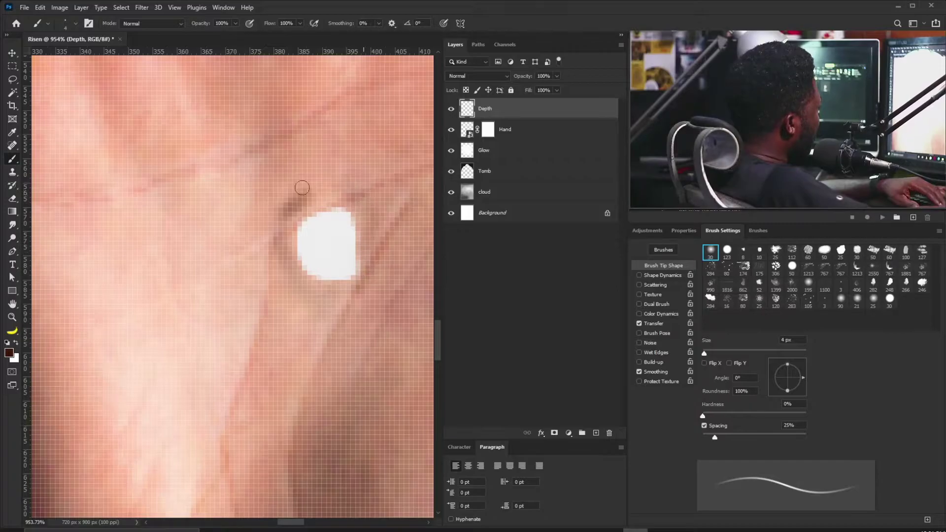
# Step: Paint soft dark brown shading above the palm hole on the Depth layer with the brush at 9 px
pyautogui.press(']')
pyautogui.press(']')
pyautogui.press(']')
pyautogui.press(']')
pyautogui.press(']')
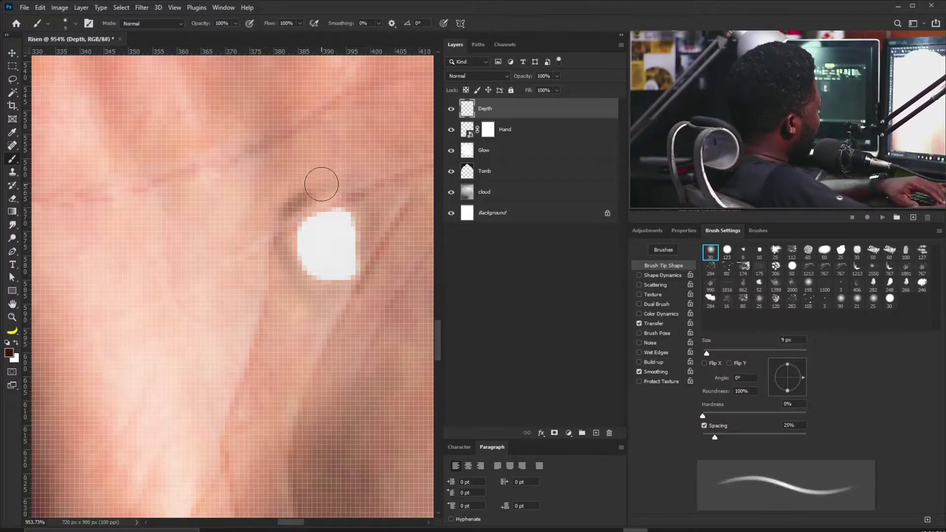
pyautogui.moveTo(371, 186); pyautogui.dragTo(352, 179)
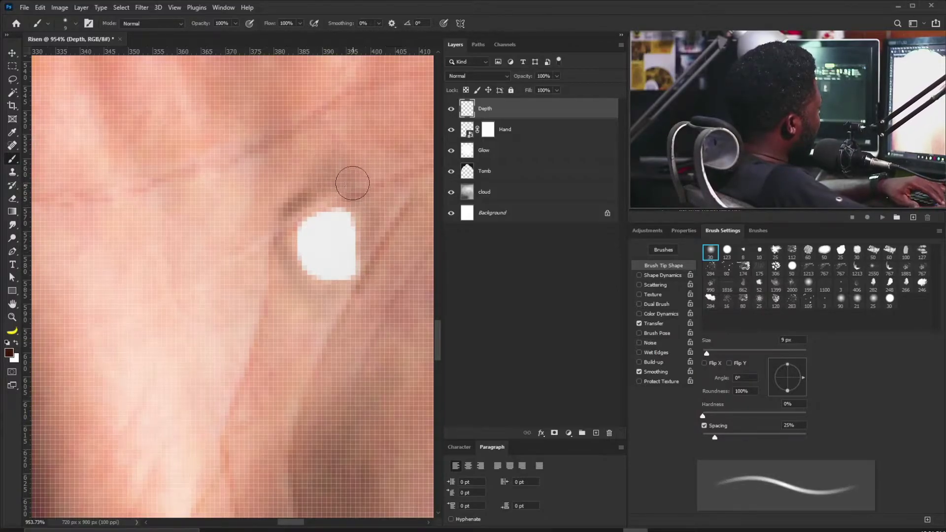
# Step: Set the Depth layer's blend mode to Multiply and darken the hole's lower-left edge with the brush at 3 px
pyautogui.click(495, 74)
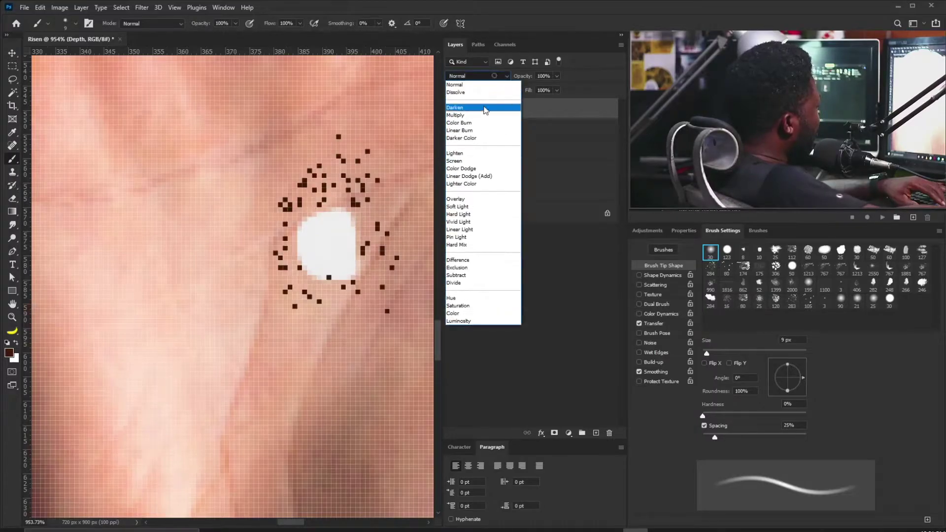
pyautogui.click(468, 130)
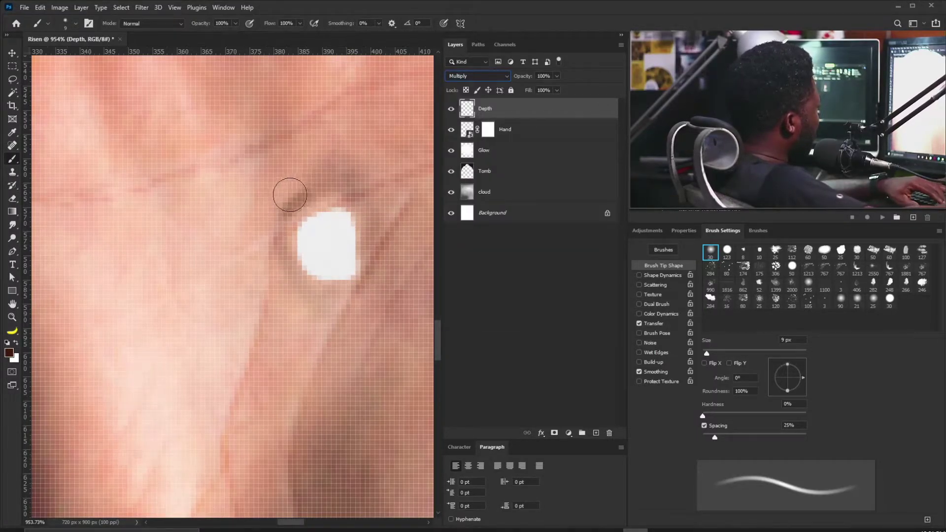
pyautogui.press('[')
pyautogui.press('[')
pyautogui.press('[')
pyautogui.press('[')
pyautogui.press('[')
pyautogui.press('[')
pyautogui.press('[')
pyautogui.press('[')
pyautogui.press(']')
pyautogui.press(']')
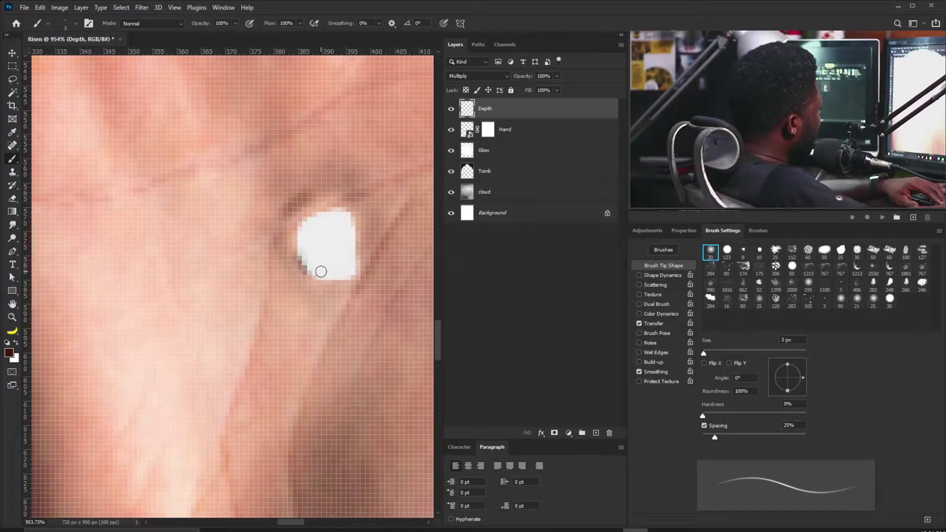
# Step: Clip the Depth layer to Hand and deepen the soft shadow above the hole with a larger brush
pyautogui.keyDown('alt'); pyautogui.click(508, 116); pyautogui.keyUp('alt')
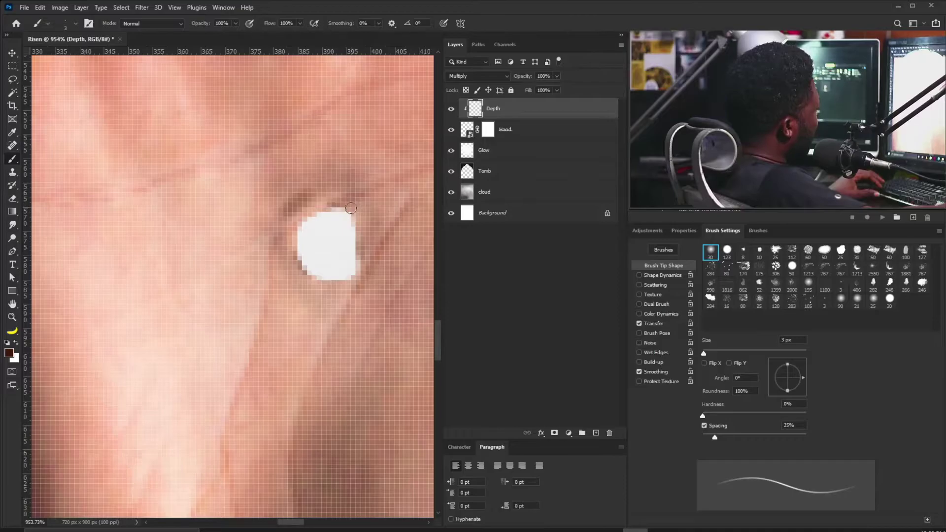
pyautogui.press(']')
pyautogui.press(']')
pyautogui.press(']')
pyautogui.press(']')
pyautogui.press(']')
pyautogui.press(']')
# Step: Paint a thin dark line along the hole's upper-right rim with the brush reduced to 1 px
pyautogui.press('[')
pyautogui.press('[')
pyautogui.press('[')
pyautogui.press('[')
pyautogui.press('[')
pyautogui.press('[')
pyautogui.press('[')
pyautogui.press('[')
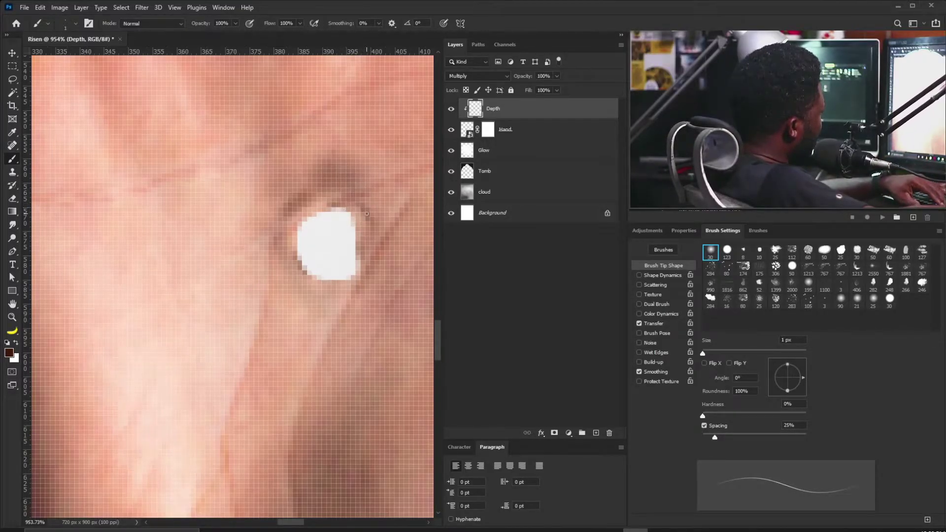
pyautogui.press(']')
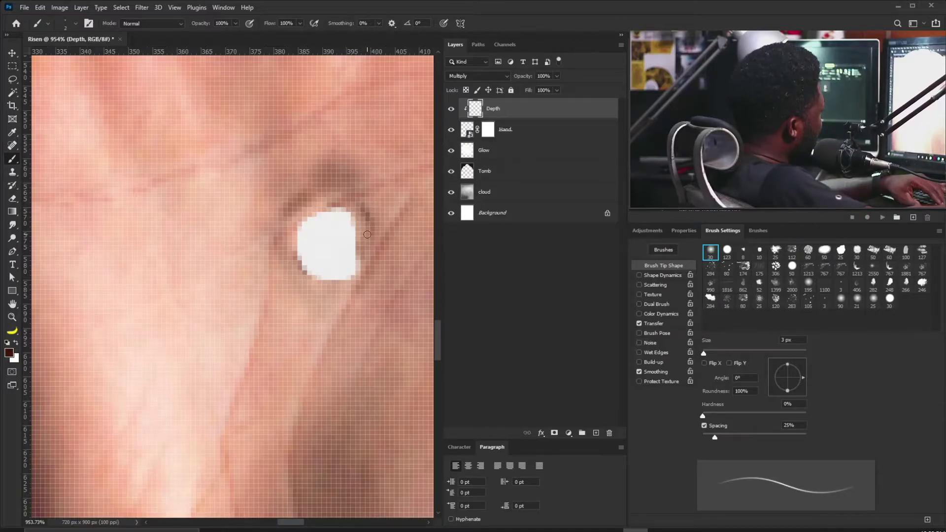
# Step: Paint soft shading just below the hole on the Depth layer with a larger brush
pyautogui.press(']')
pyautogui.press(']')
pyautogui.press(']')
pyautogui.press(']')
pyautogui.press(']')
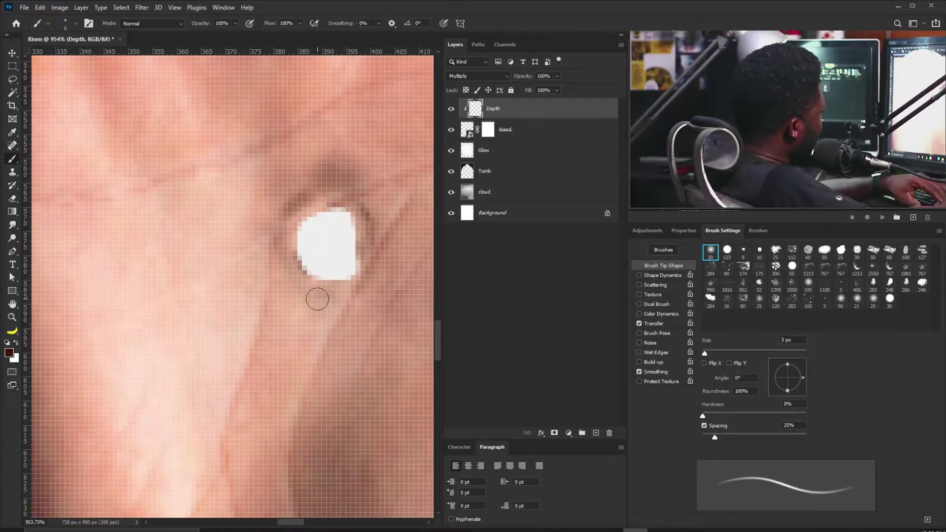
# Step: Define the hole's bottom rim with a thin dark line, using brush sizes of 1 and 4 px
pyautogui.press('[')
pyautogui.press('[')
pyautogui.press('[')
pyautogui.press('[')
pyautogui.press('[')
pyautogui.press('[')
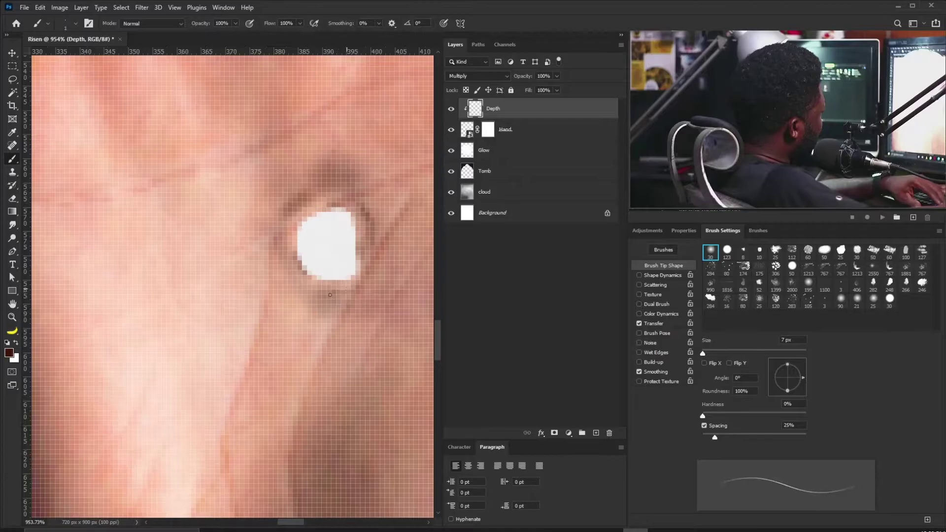
pyautogui.press(']')
pyautogui.press(']')
pyautogui.press(']')
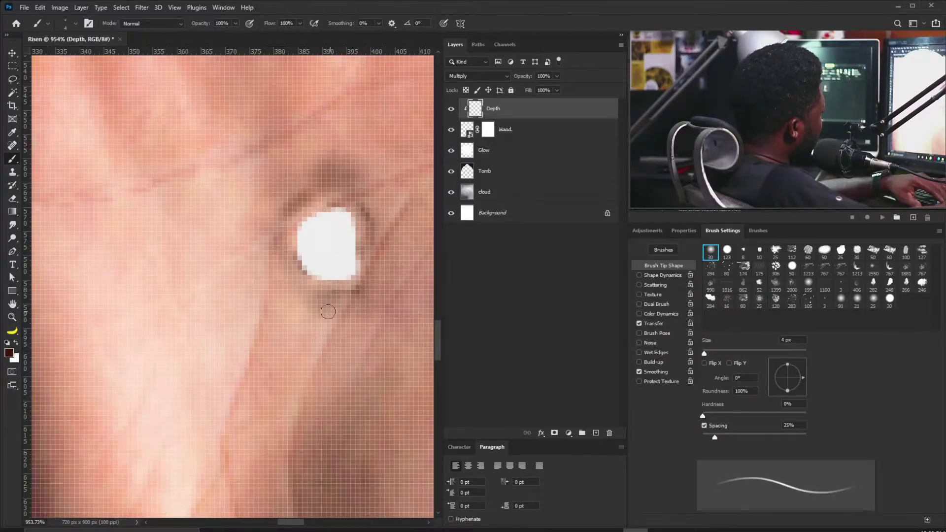
# Step: Widen the soft shadow beneath the hole with an enlarged soft brush
pyautogui.press(']')
pyautogui.press(']')
pyautogui.press(']')
pyautogui.press(']')
pyautogui.press(']')
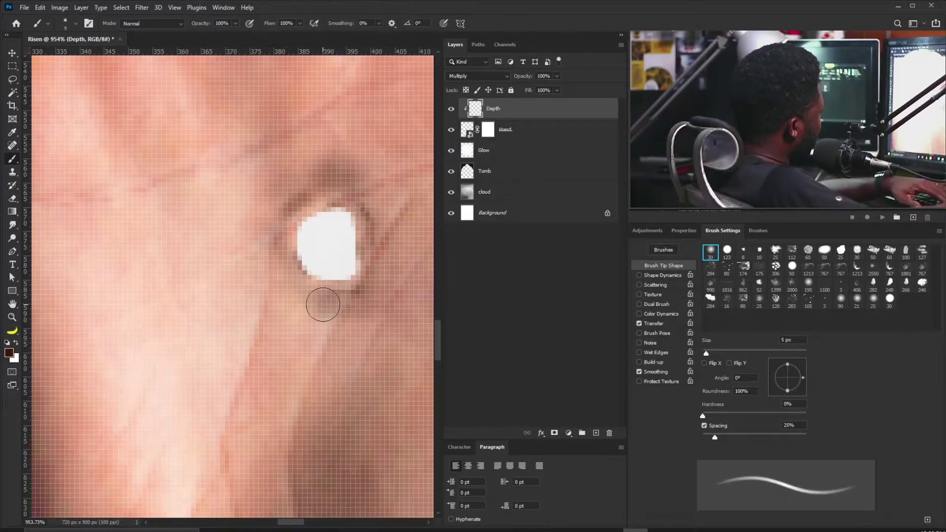
# Step: Darken the hole's lower-left rim on the Depth layer with the brush at 1 px
pyautogui.press('[')
pyautogui.press('[')
pyautogui.press('[')
pyautogui.press('[')
pyautogui.press('[')
pyautogui.press('[')
pyautogui.press('[')
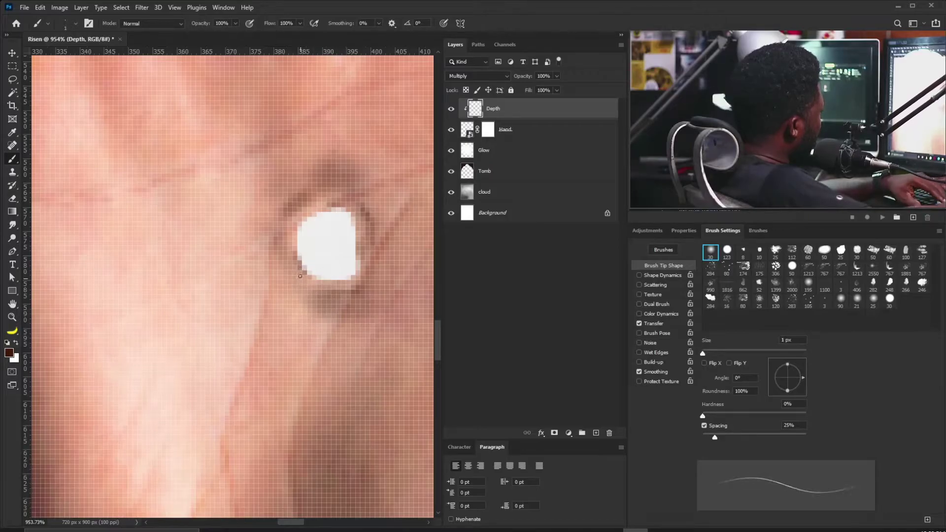
# Step: Add broad soft shading along the hole's left side with the brush at 15 px
pyautogui.press(']')
pyautogui.press(']')
pyautogui.press(']')
pyautogui.press(']')
pyautogui.press(']')
pyautogui.press(']')
pyautogui.press(']')
pyautogui.press(']')
pyautogui.press(']')
pyautogui.press(']')
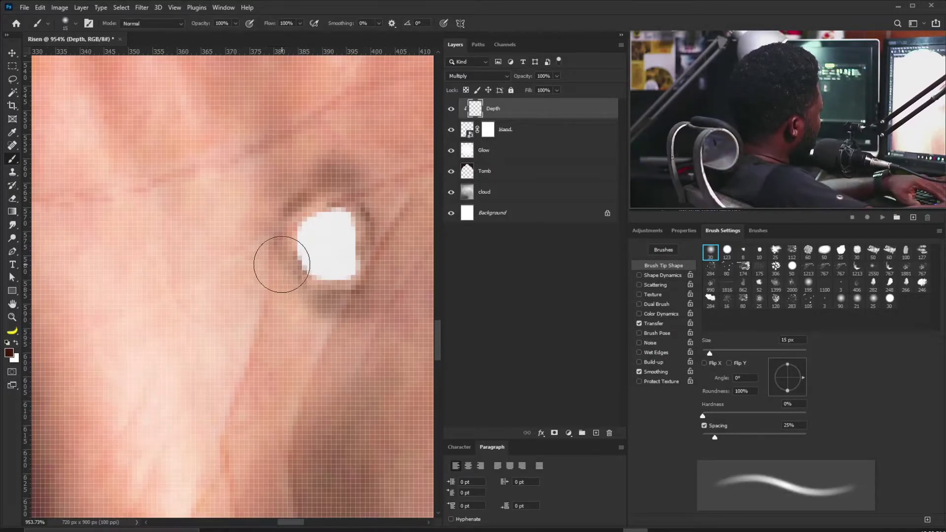
# Step: Deepen the shading along the hole's lower-left and bottom edges with the brush at 3 px
pyautogui.press('[')
pyautogui.press('[')
pyautogui.press('[')
pyautogui.press('[')
pyautogui.press('[')
pyautogui.press('[')
pyautogui.press('[')
pyautogui.press('[')
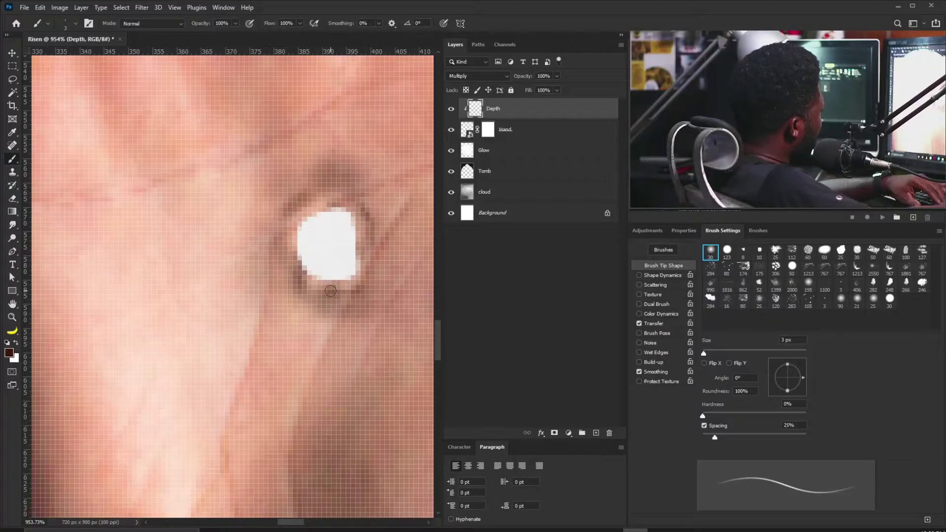
pyautogui.press(']')
pyautogui.press(']')
pyautogui.press(']')
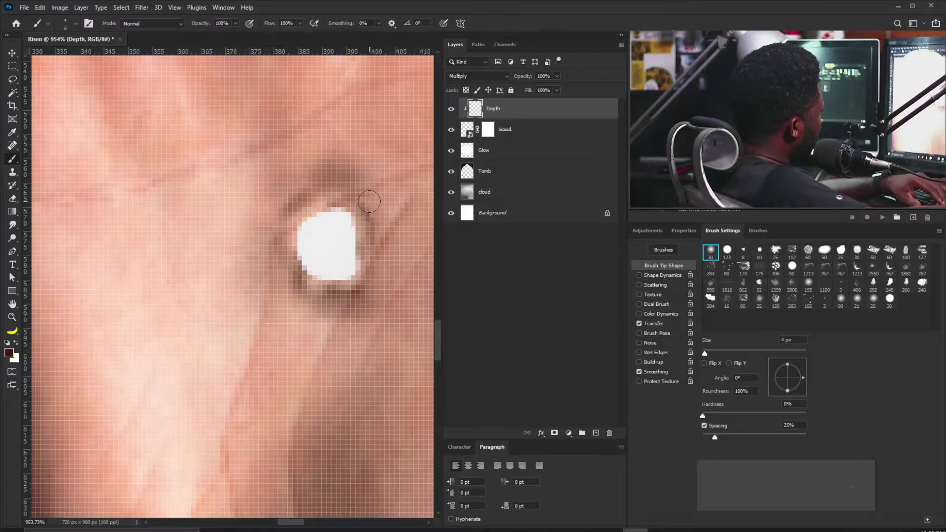
# Step: Paint thin dark lines around the hole's upper rim with the brush at 1 to 2 px
pyautogui.press('[')
pyautogui.press('[')
pyautogui.press('[')
pyautogui.press('[')
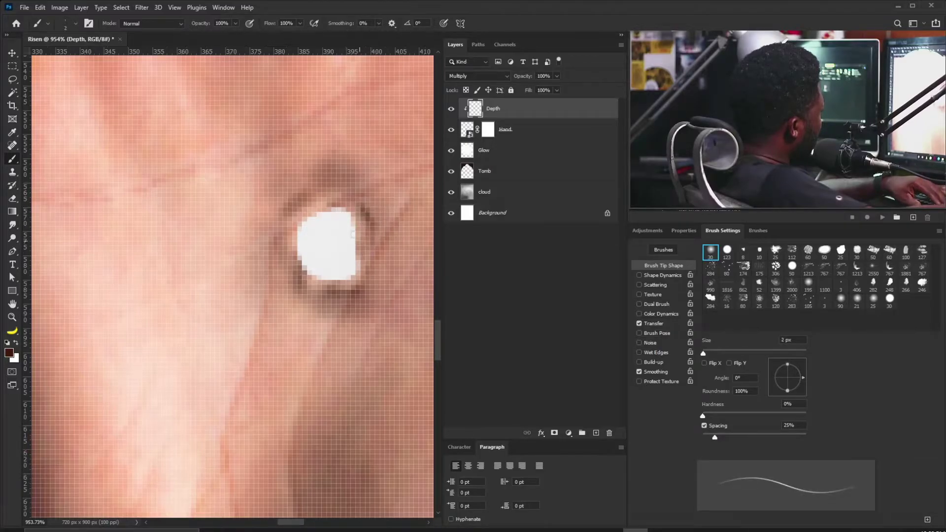
pyautogui.press('[')
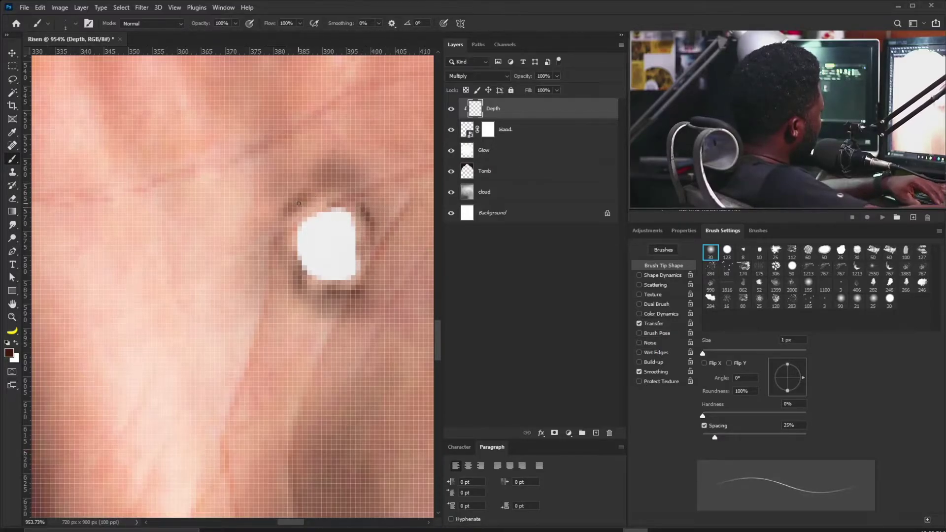
pyautogui.press(']')
pyautogui.press(']')
pyautogui.press(']')
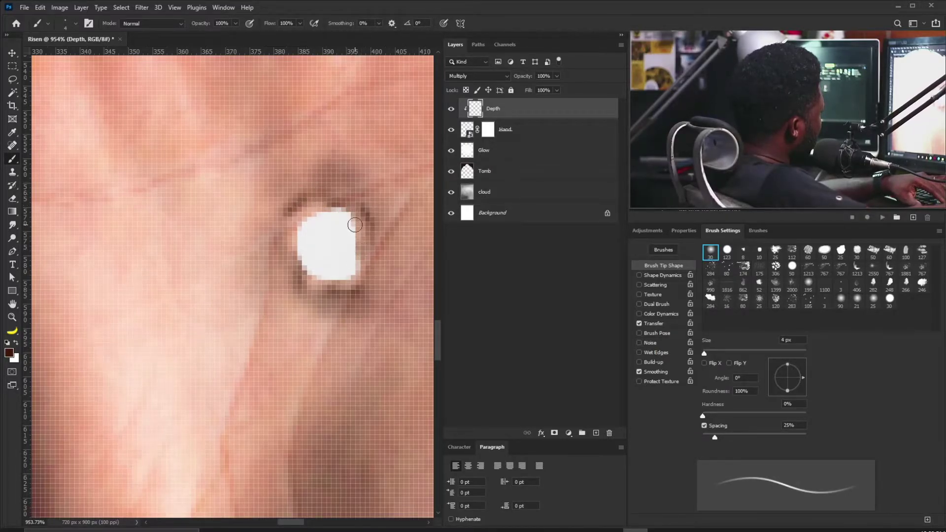
pyautogui.moveTo(345, 174)
pyautogui.mouseDown()
pyautogui.moveTo(283, 226)
pyautogui.moveTo(348, 188)
pyautogui.moveTo(382, 226)
pyautogui.moveTo(295, 241)
pyautogui.moveTo(297, 258)
pyautogui.moveTo(321, 264)
pyautogui.moveTo(296, 236)
pyautogui.mouseUp()
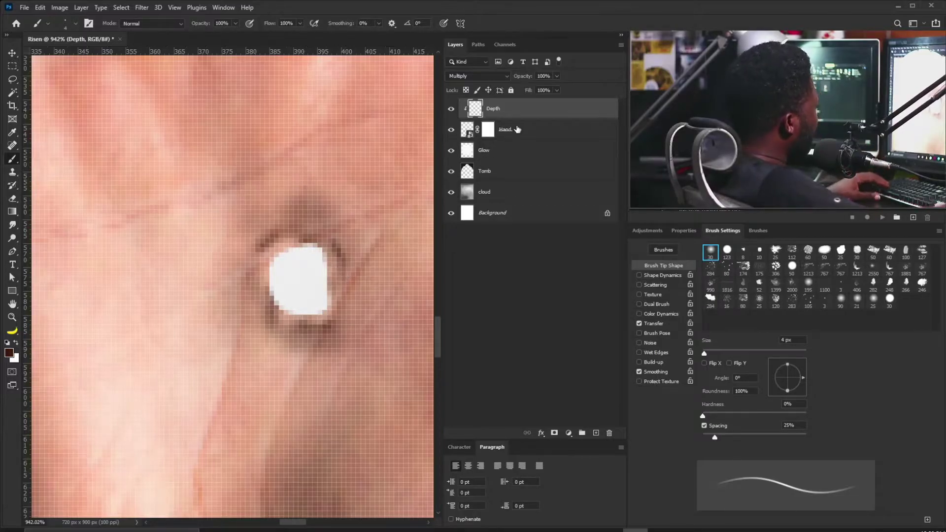
# Step: Erase excess dark shading around the hole on the Depth layer with a soft 5 px Eraser
pyautogui.press('e')
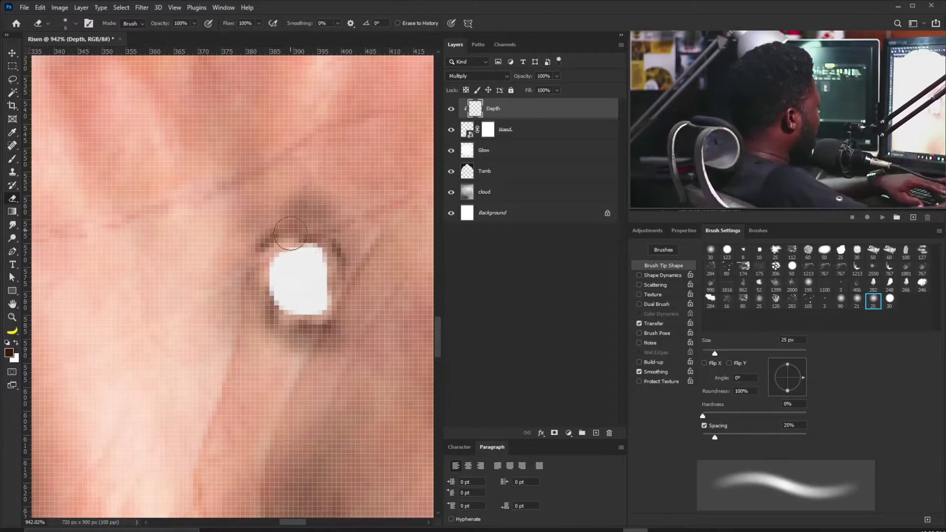
pyautogui.press('[')
pyautogui.press(']')
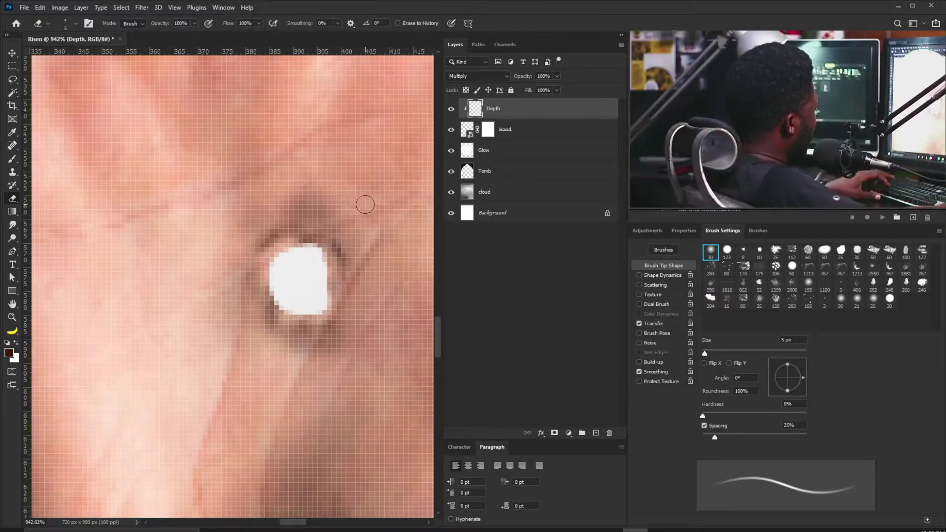
# Step: Paint wider dark shading around the hole's left and lower-left sides with the brush at 8 px
pyautogui.press('b')
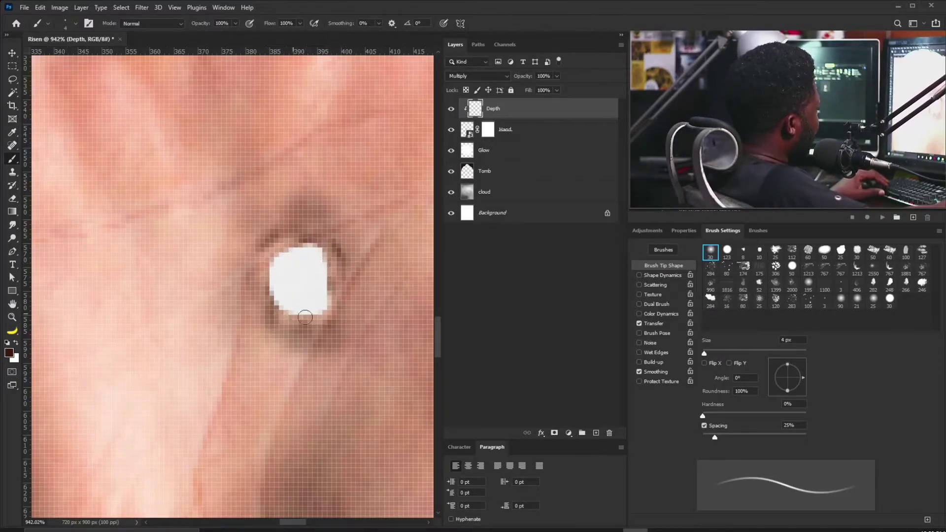
pyautogui.press(']')
pyautogui.press(']')
pyautogui.press(']')
pyautogui.press(']')
pyautogui.moveTo(248, 302); pyautogui.dragTo(287, 335)
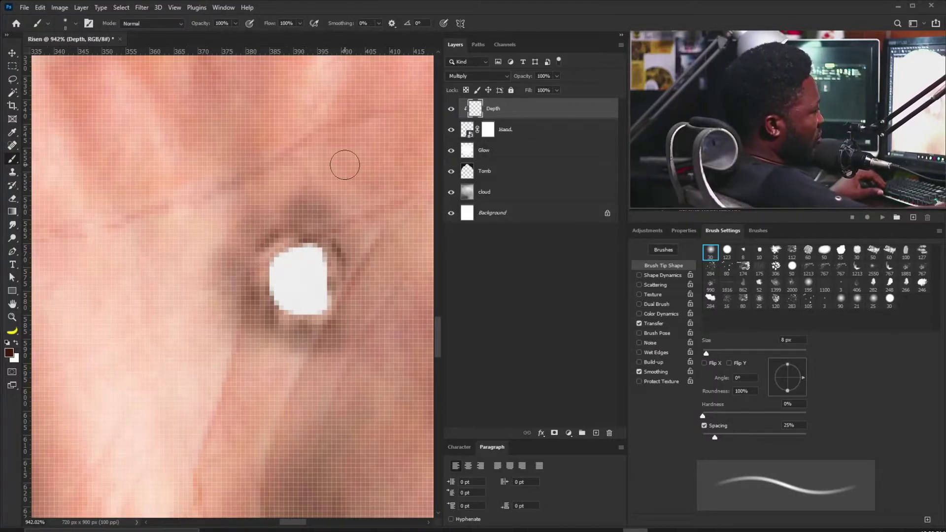
# Step: Sample the palm's light skin tone as the foreground colour and create a new layer named Depth2 above Depth
pyautogui.press('alt')
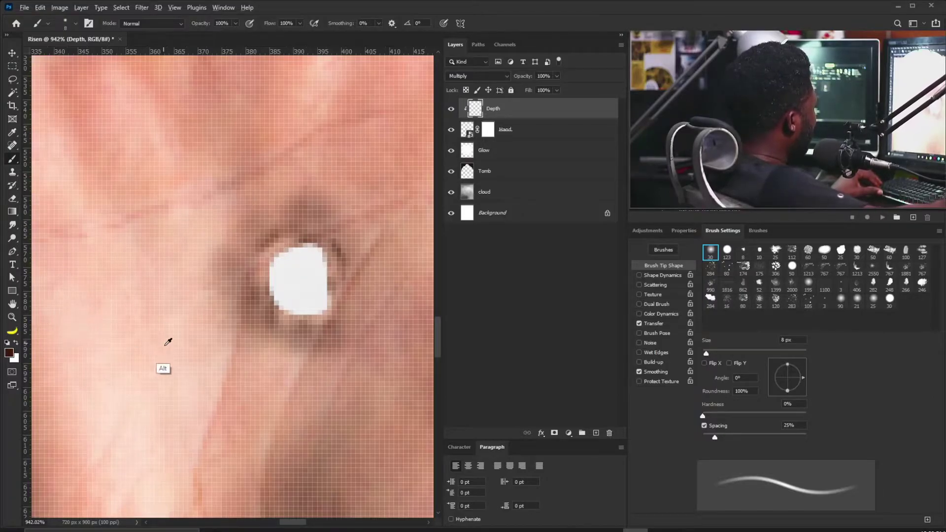
pyautogui.moveTo(143, 400); pyautogui.dragTo(131, 397)
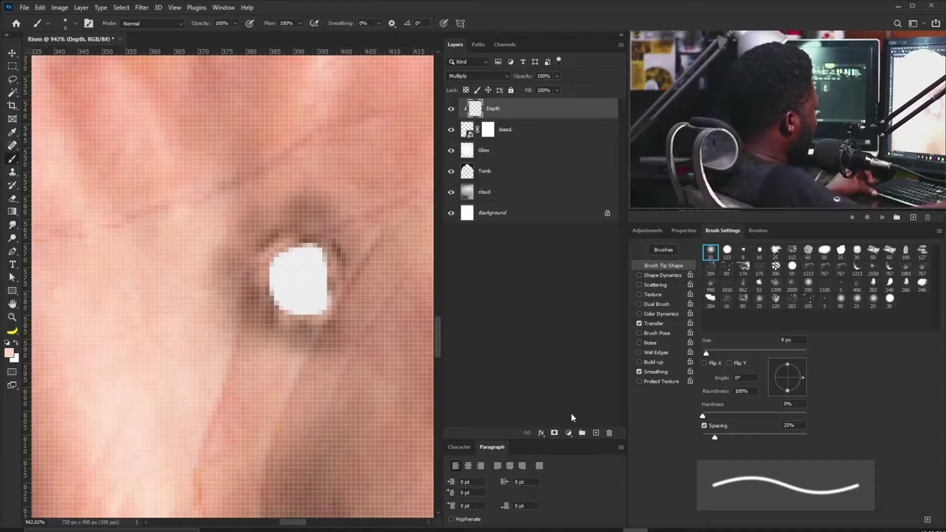
pyautogui.keyDown('alt'); pyautogui.click(595, 433); pyautogui.keyUp('alt')
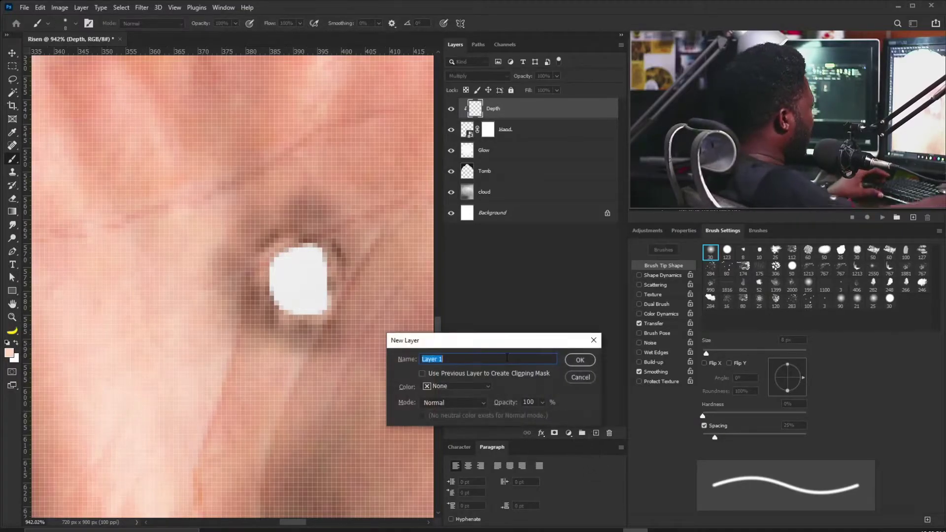
pyautogui.write('Depth2')
pyautogui.press('Return')
# Step: Paint light skin-tone highlights along the hole's right and upper rim on Depth2 with the brush at 1 px
pyautogui.moveTo(280, 212)
pyautogui.mouseDown()
pyautogui.moveTo(314, 268)
pyautogui.moveTo(306, 270)
pyautogui.mouseUp()
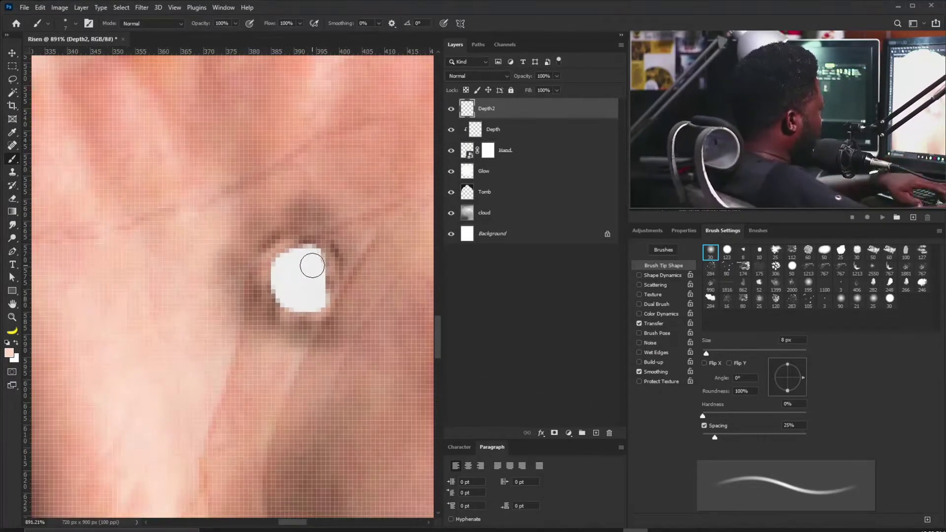
pyautogui.press('[')
pyautogui.press('[')
pyautogui.press('[')
pyautogui.press('[')
pyautogui.press('[')
pyautogui.press('[')
pyautogui.press('[')
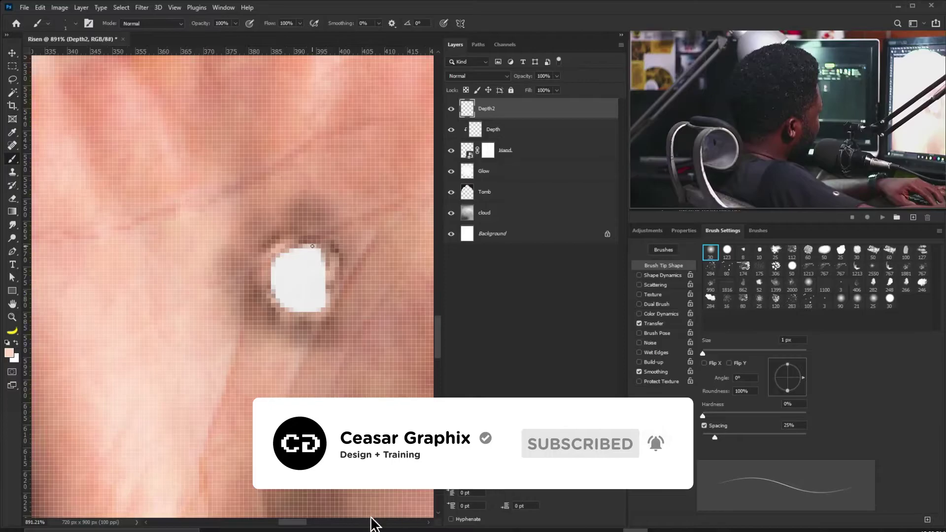
# Step: Add light skin-tone highlights along the hole's bottom rim on Depth2, using brush sizes of 3 and 4 px
pyautogui.press(']')
pyautogui.press(']')
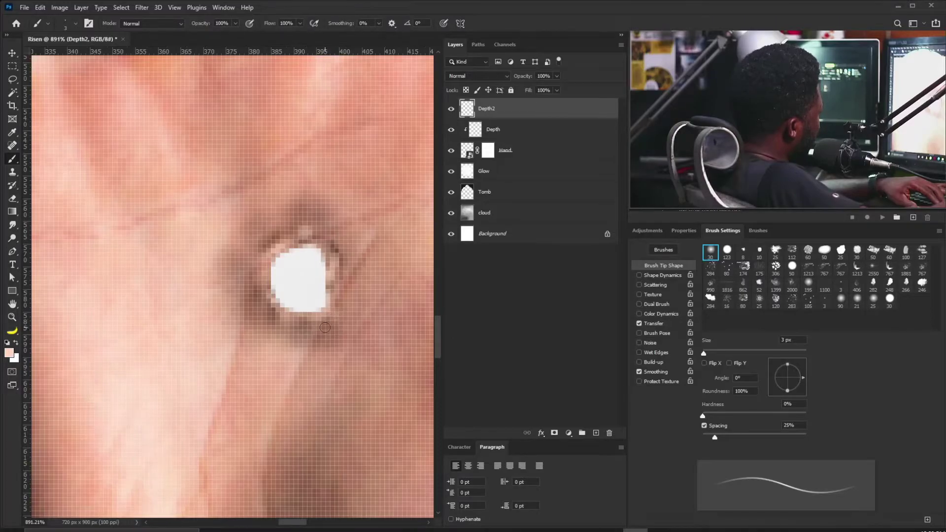
pyautogui.press('[')
pyautogui.press('[')
pyautogui.press(']')
pyautogui.press(']')
pyautogui.press(']')
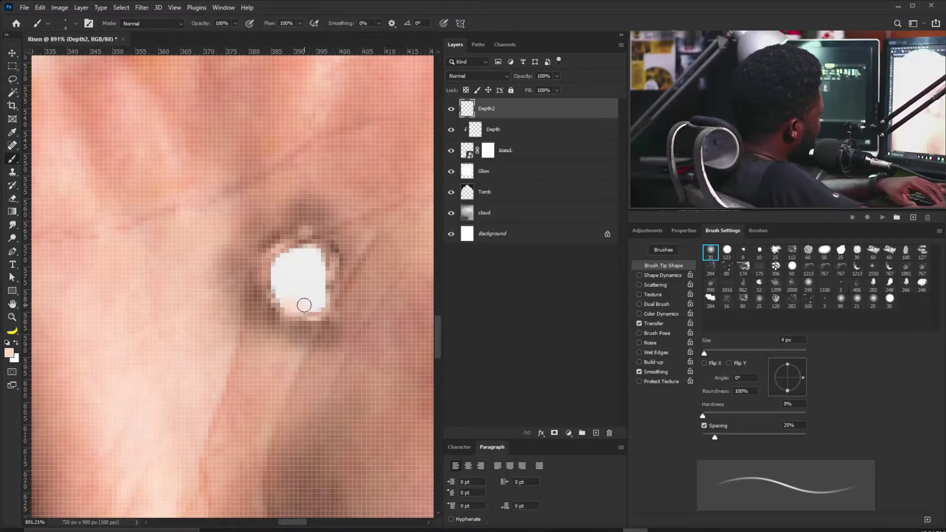
# Step: Clip Depth2 to Hand with the Depth layer and brighten the hole's right rim with a 1 to 3 px brush
pyautogui.keyDown('alt'); pyautogui.click(517, 115); pyautogui.keyUp('alt')
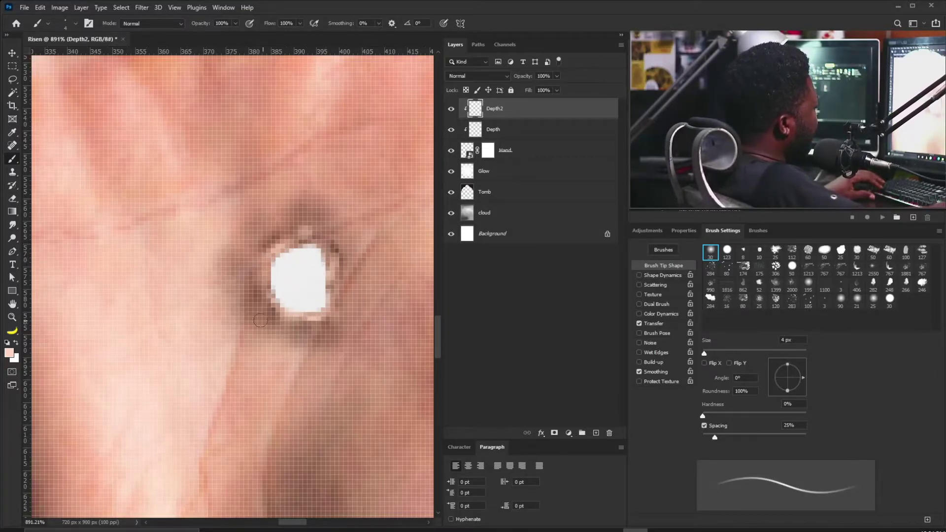
pyautogui.press('[')
pyautogui.press('[')
pyautogui.press('[')
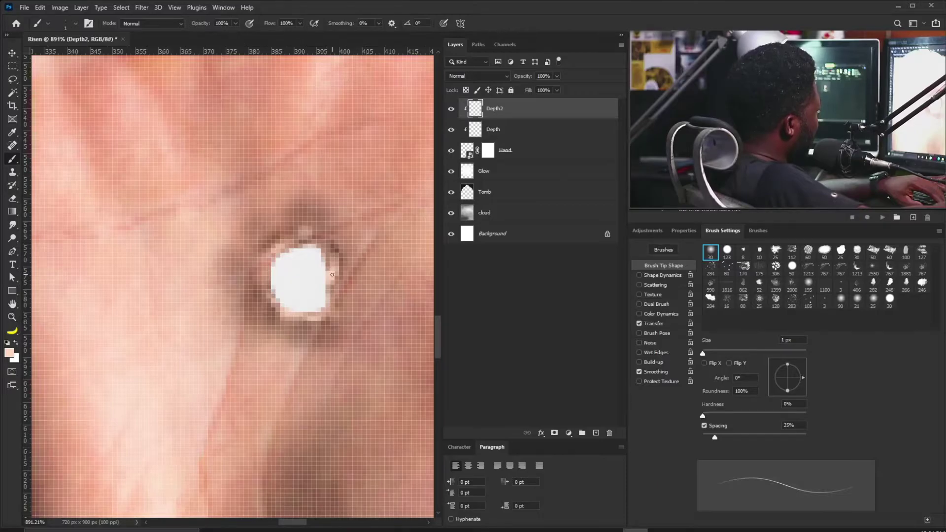
pyautogui.press(']')
pyautogui.press(']')
pyautogui.press(']')
pyautogui.press(']')
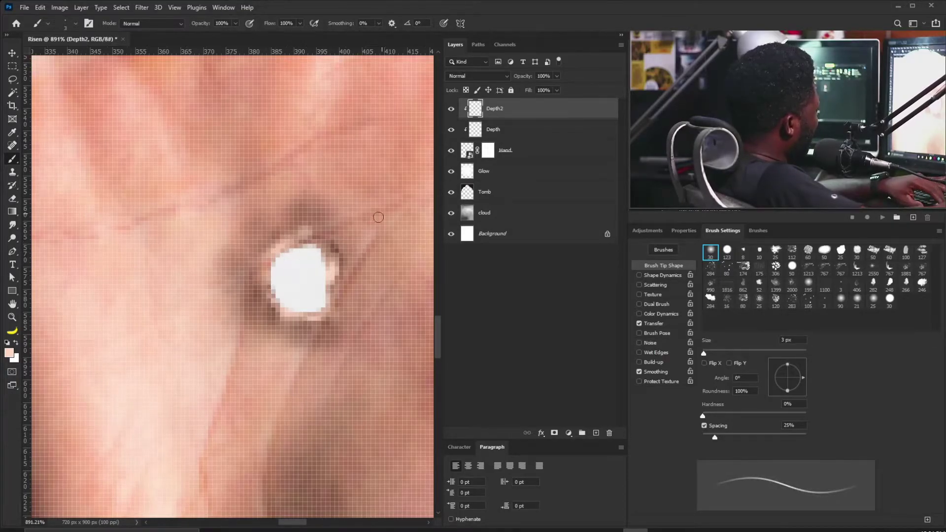
# Step: Select the Depth layer and set the foreground colour to dark brown #391607, starting from the shading sampled beside the hole
pyautogui.click(503, 133)
pyautogui.press(']')
pyautogui.click(17, 343)
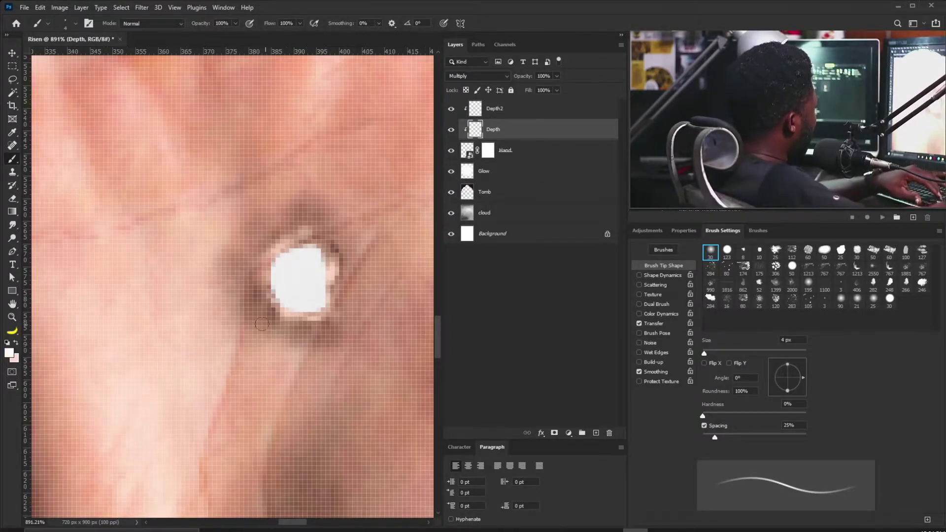
pyautogui.click(10, 353)
pyautogui.click(257, 306)
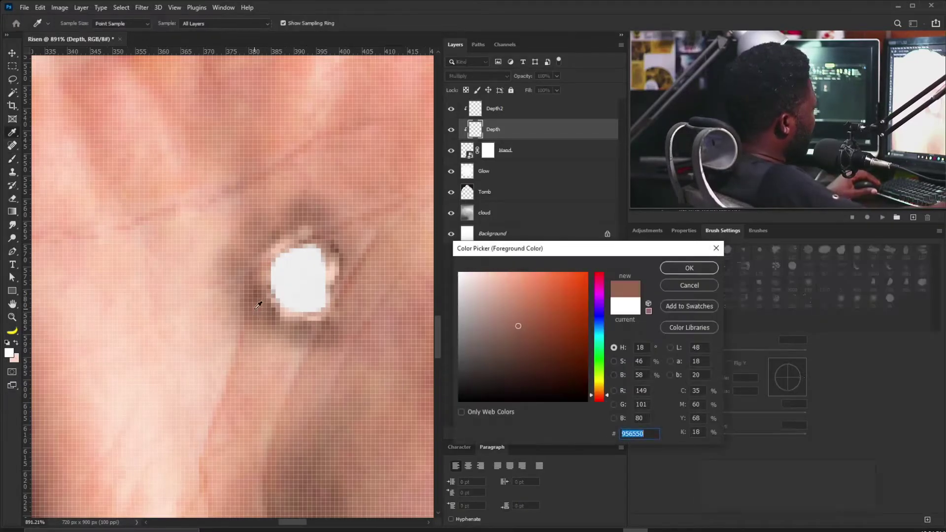
pyautogui.moveTo(552, 336); pyautogui.dragTo(574, 371)
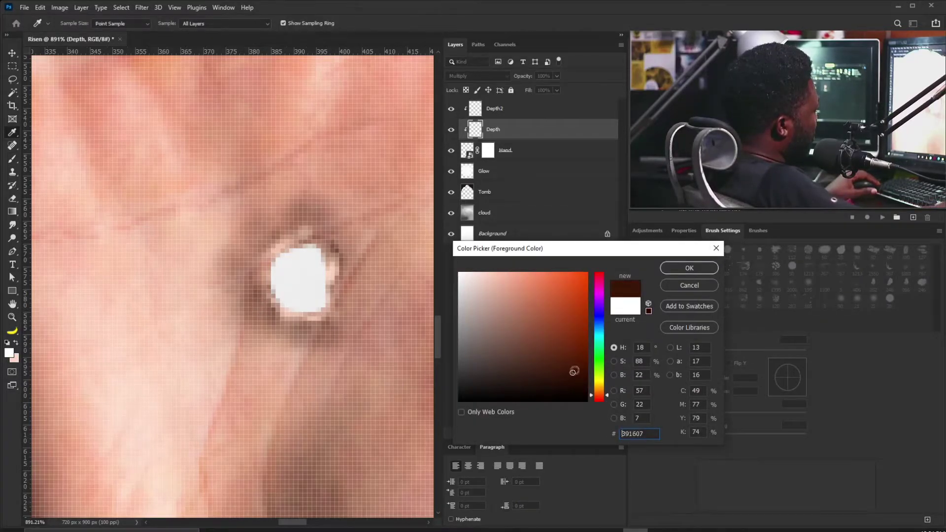
pyautogui.click(710, 270)
# Step: Darken the hole's lower-left and upper rims on the Depth layer with the dark brown brush reduced to 3 px
pyautogui.press('b')
pyautogui.press('[')
pyautogui.press('[')
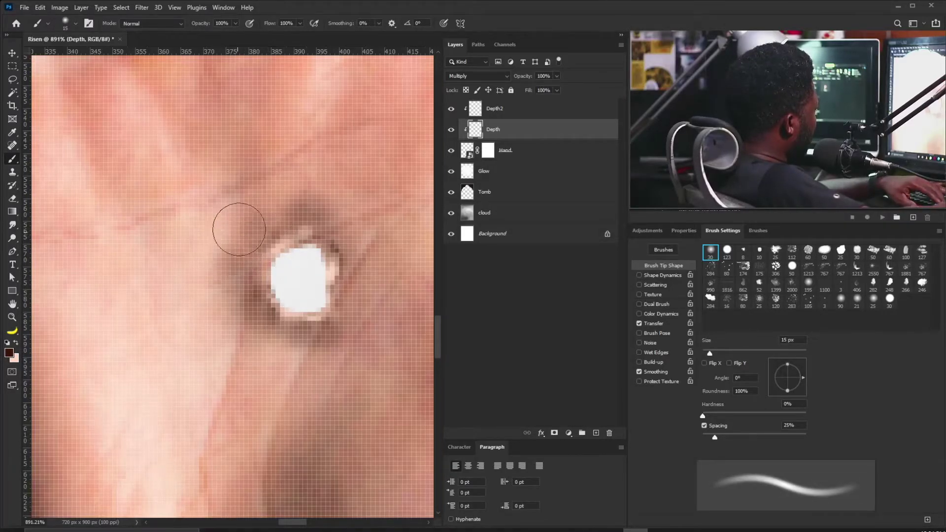
pyautogui.press('[')
pyautogui.press('[')
pyautogui.press('[')
pyautogui.press('[')
pyautogui.press('[')
pyautogui.press('[')
pyautogui.press('[')
pyautogui.press('[')
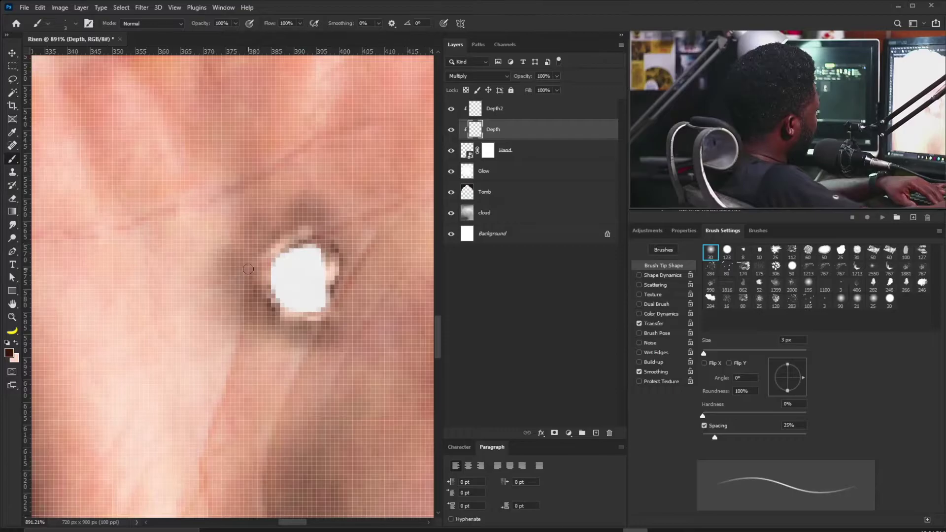
# Step: Refine the dark brown shading along the hole's right rim on Depth, using brush sizes from 1 to 5 px
pyautogui.press('[')
pyautogui.press('[')
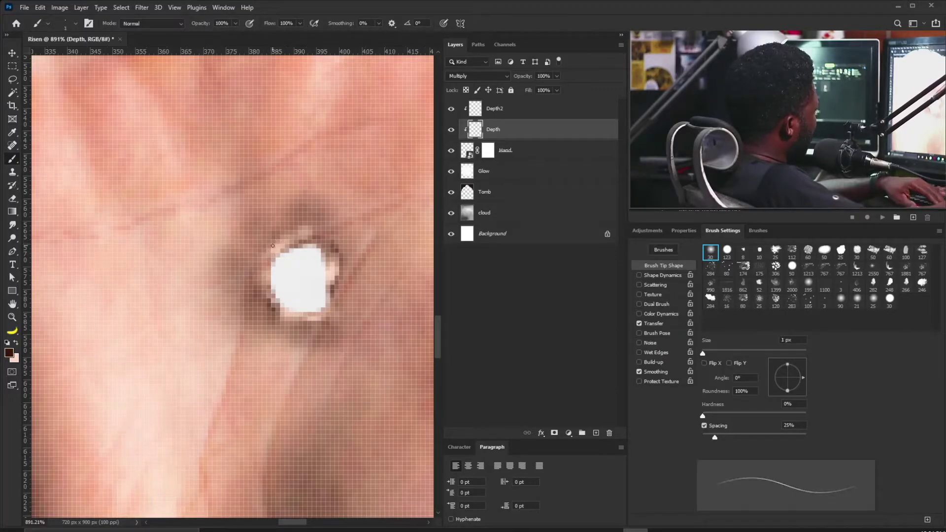
pyautogui.press(']')
pyautogui.press(']')
pyautogui.press(']')
pyautogui.press(']')
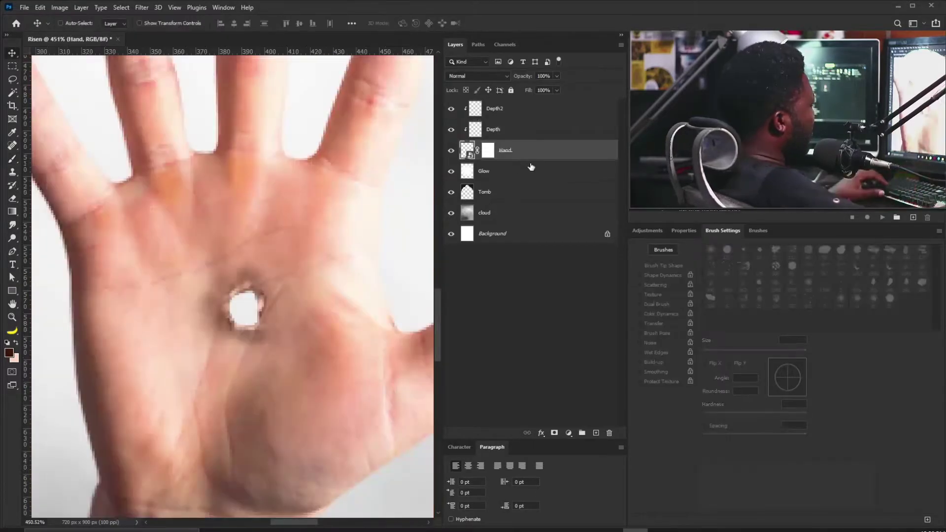
# Step: Duplicate the Hand layer and select the original Hand beneath the copy
pyautogui.hotkey('ctrl', 'j')
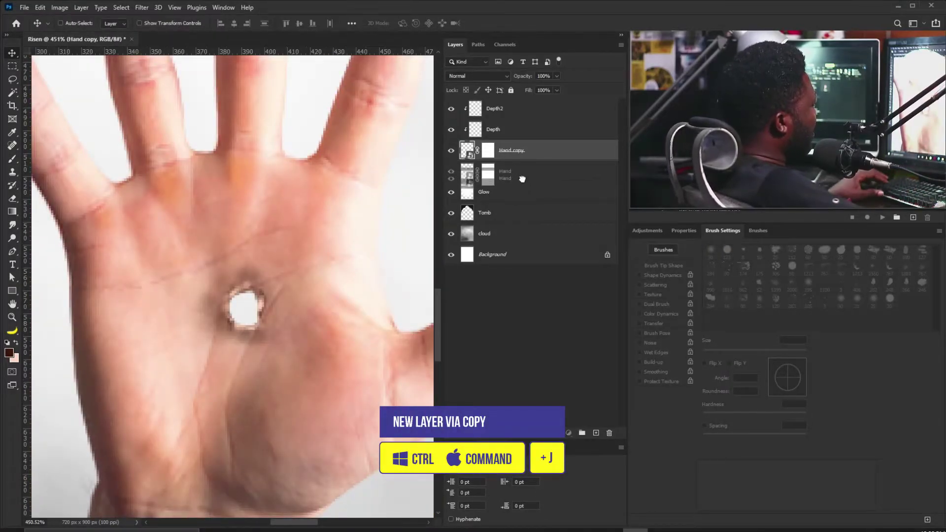
pyautogui.click(507, 171)
pyautogui.hotkey('ctrl', '-')
pyautogui.hotkey('ctrl', '-')
pyautogui.hotkey('ctrl', '-')
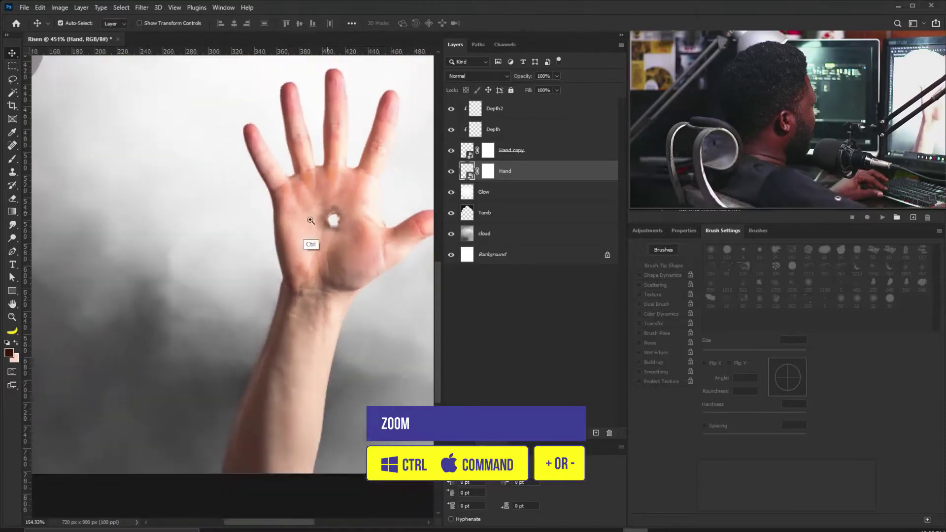
# Step: Scale the lower Hand layer to 76.78% and position it behind the copy so its hole forms an inner edge
pyautogui.hotkey('ctrl', 't')
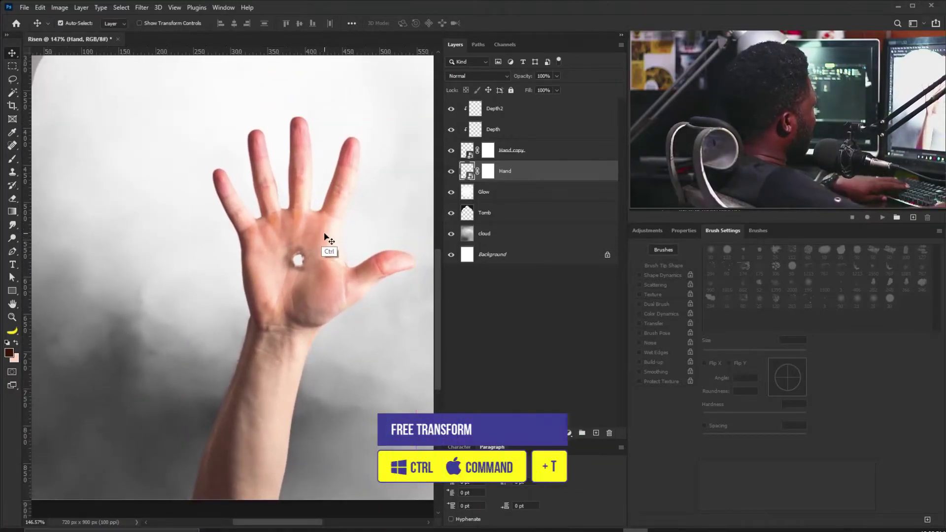
pyautogui.hotkey('ctrl', '-')
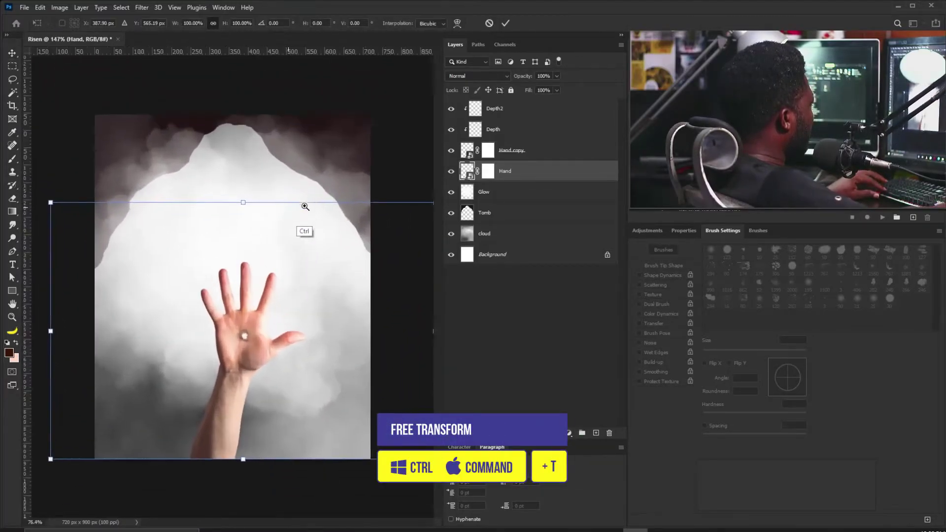
pyautogui.moveTo(46, 199); pyautogui.dragTo(109, 242)
pyautogui.moveTo(240, 296); pyautogui.dragTo(266, 296)
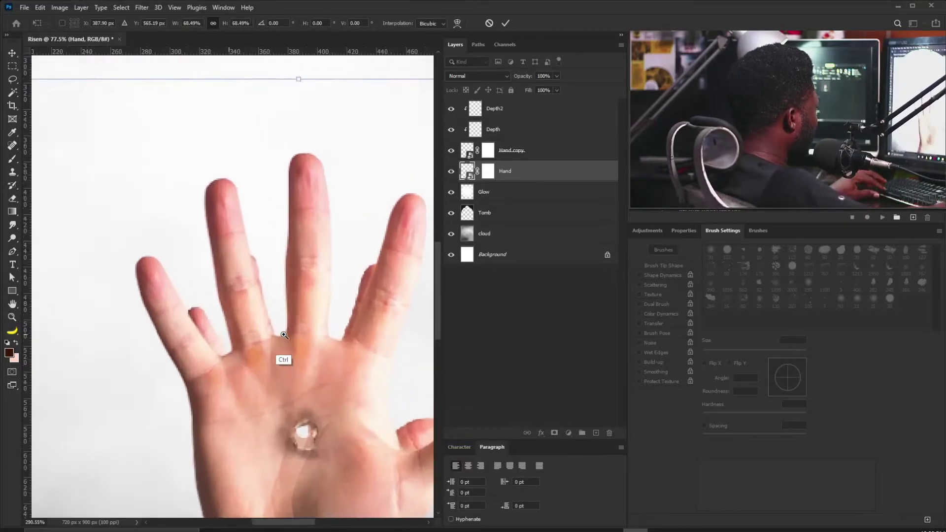
pyautogui.moveTo(316, 409); pyautogui.dragTo(297, 308)
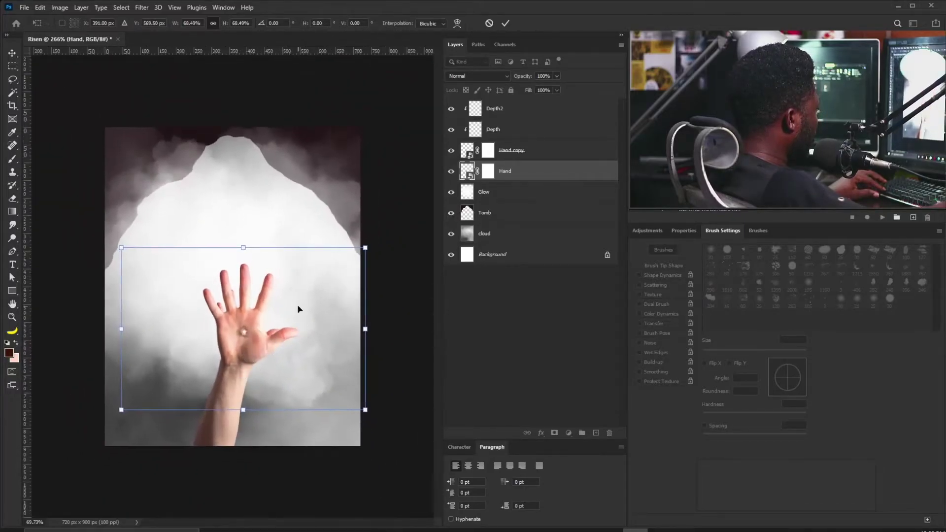
pyautogui.moveTo(366, 248); pyautogui.dragTo(380, 238)
pyautogui.moveTo(247, 316); pyautogui.dragTo(277, 395)
pyautogui.moveTo(229, 413); pyautogui.dragTo(229, 420)
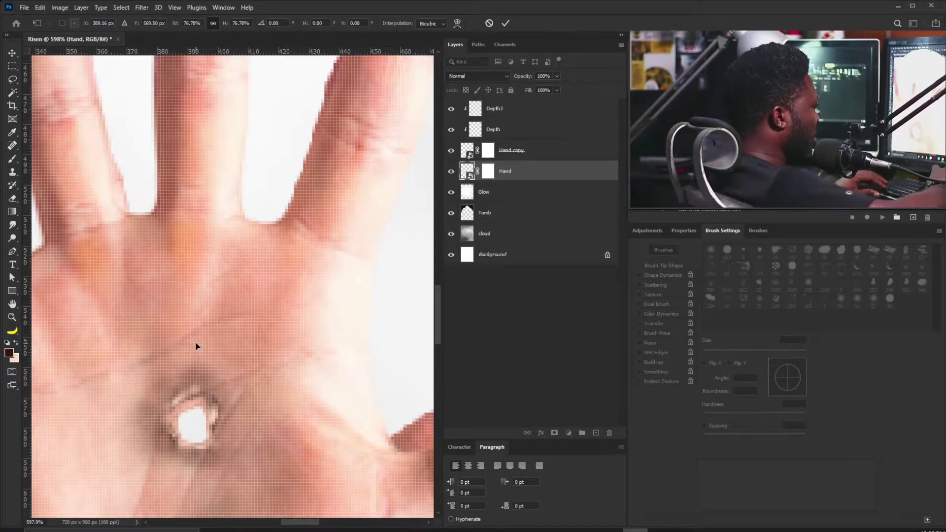
pyautogui.press('Return')
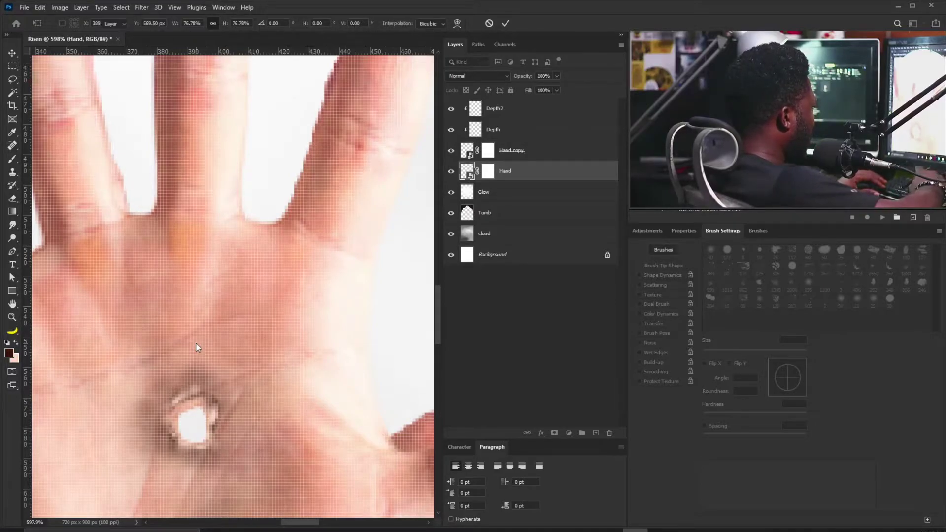
# Step: Set up the 30 px soft round brush with Transfer turned off
pyautogui.scroll(-5, 297, 210)
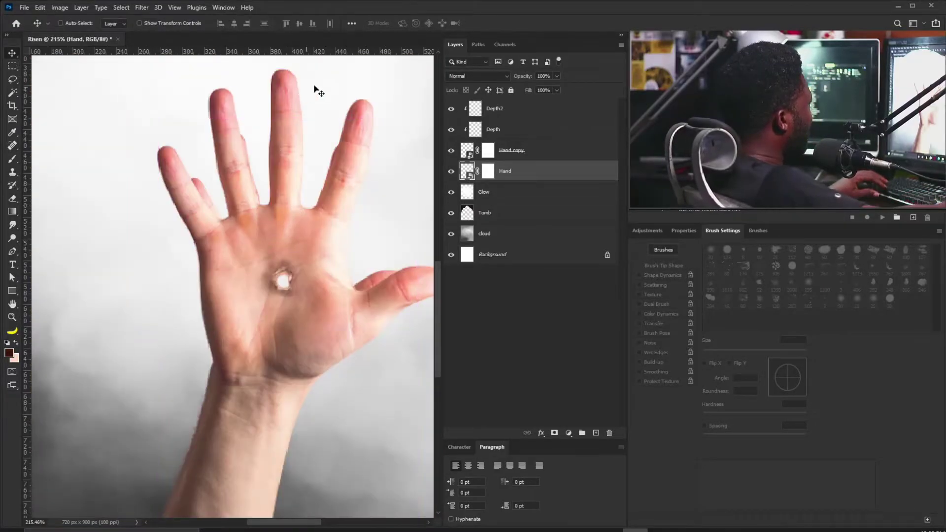
pyautogui.scroll(-3, 249, 232)
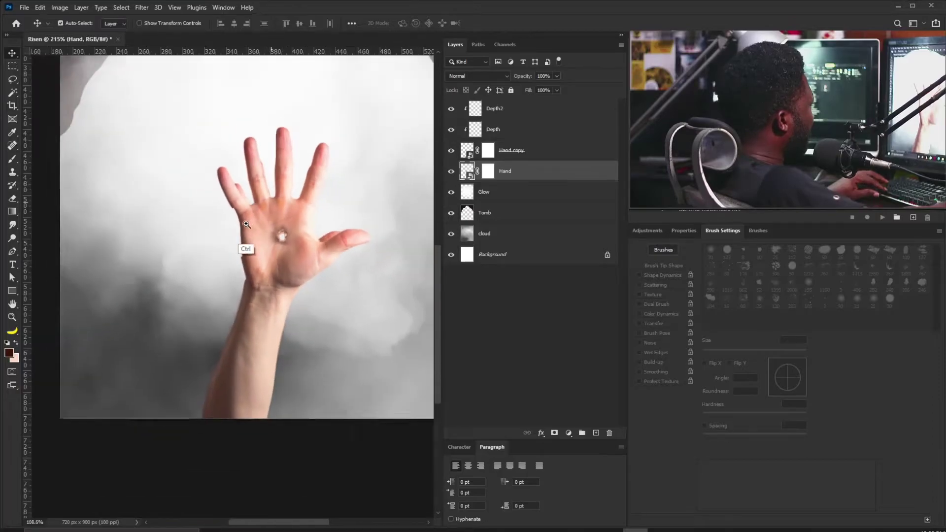
pyautogui.scroll(3, 264, 243)
pyautogui.press('b')
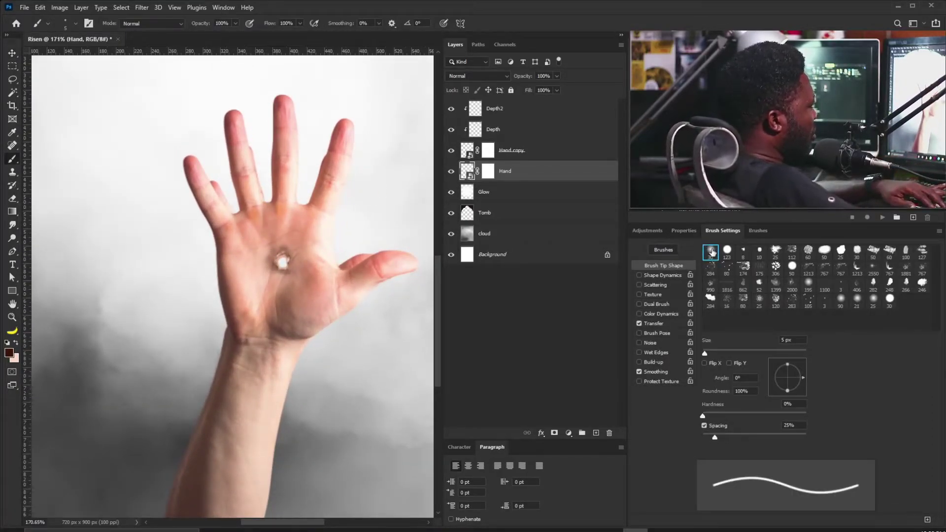
pyautogui.click(711, 251)
pyautogui.click(639, 323)
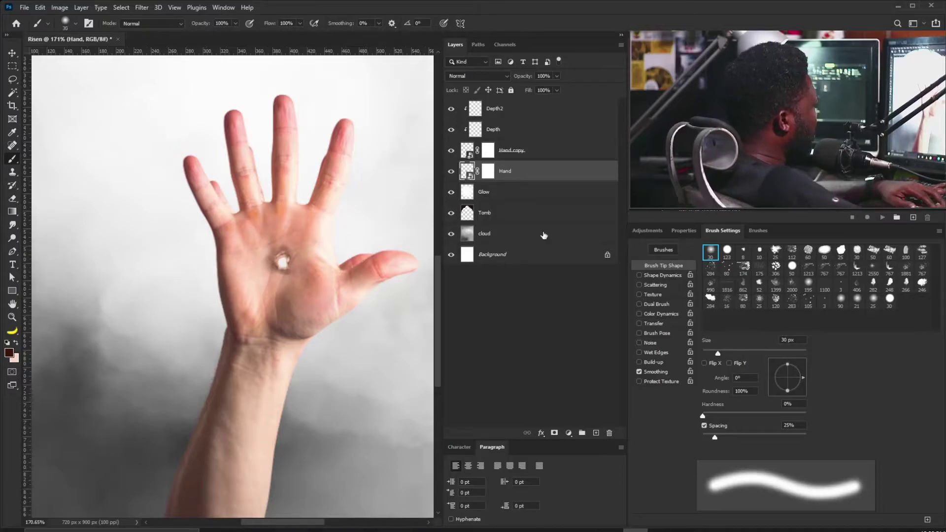
# Step: Paint black on the lower Hand's layer mask with a 90 px soft brush to hide the smaller fingers and thumb showing behind the copy
pyautogui.click(489, 171)
pyautogui.press(']')
pyautogui.press(']')
pyautogui.press(']')
pyautogui.press(']')
pyautogui.press(']')
pyautogui.press(']')
pyautogui.press(']')
pyautogui.press(']')
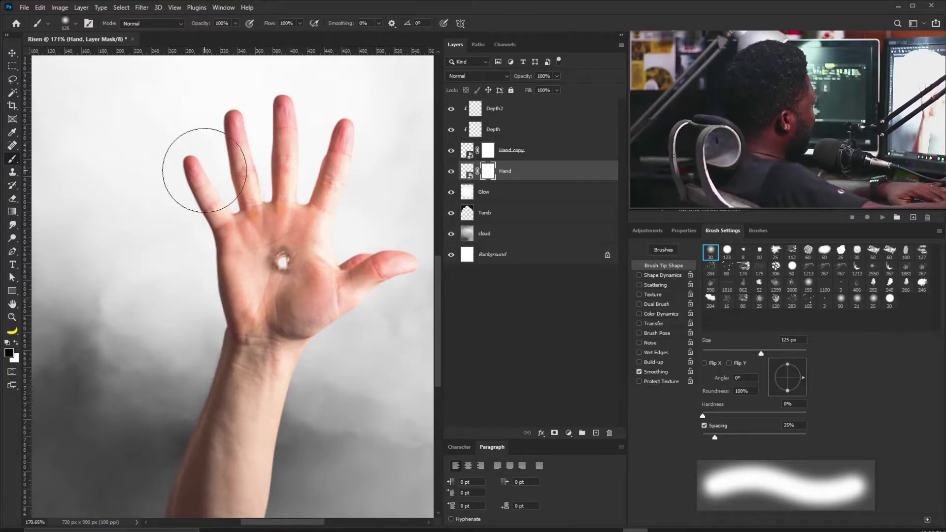
pyautogui.press('[')
pyautogui.press('[')
pyautogui.moveTo(327, 131); pyautogui.dragTo(332, 132)
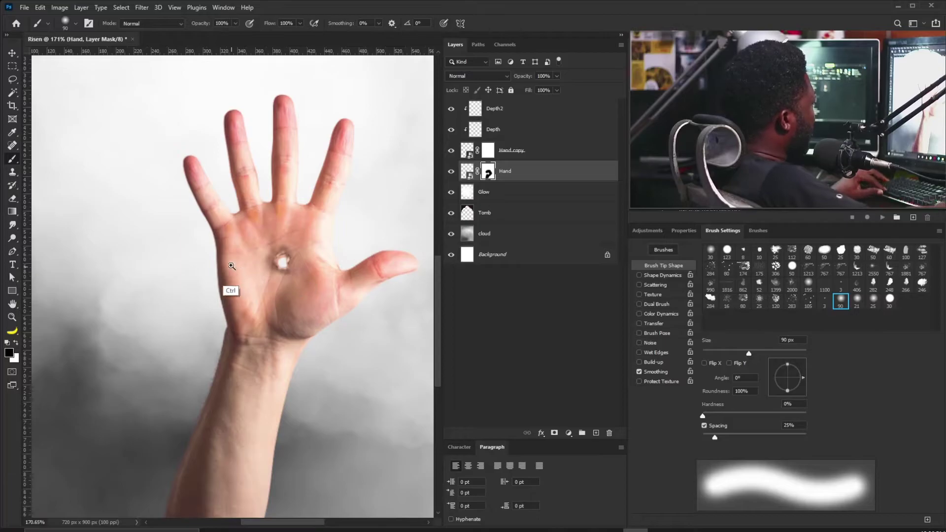
# Step: Create a new layer named Depth_Inner above the lower Hand layer and clip it to Hand
pyautogui.scroll(5, 233, 293)
pyautogui.moveTo(234, 287); pyautogui.dragTo(429, 197)
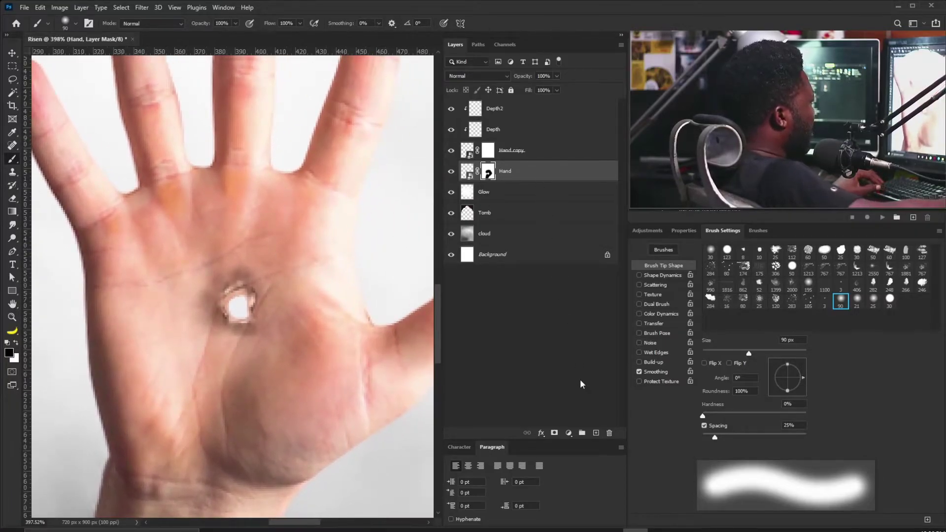
pyautogui.keyDown('alt'); pyautogui.click(597, 433); pyautogui.keyUp('alt')
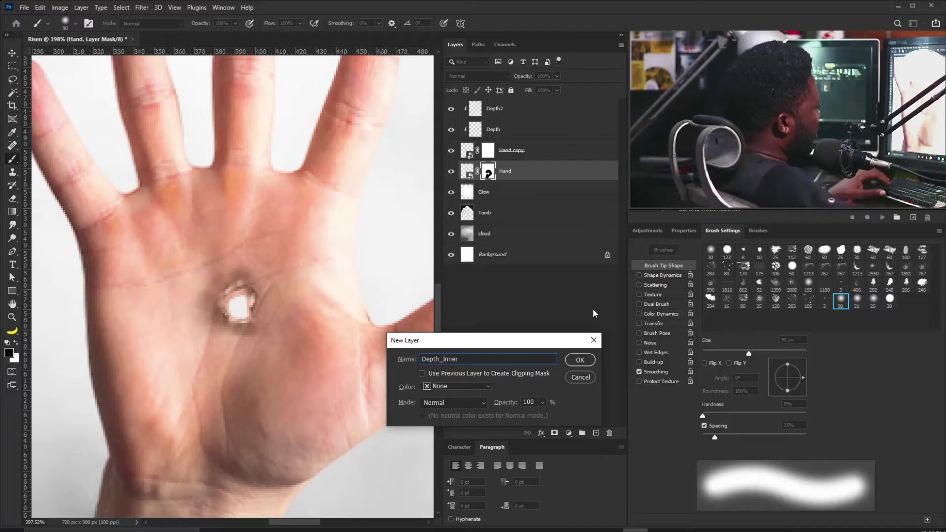
pyautogui.click(582, 360)
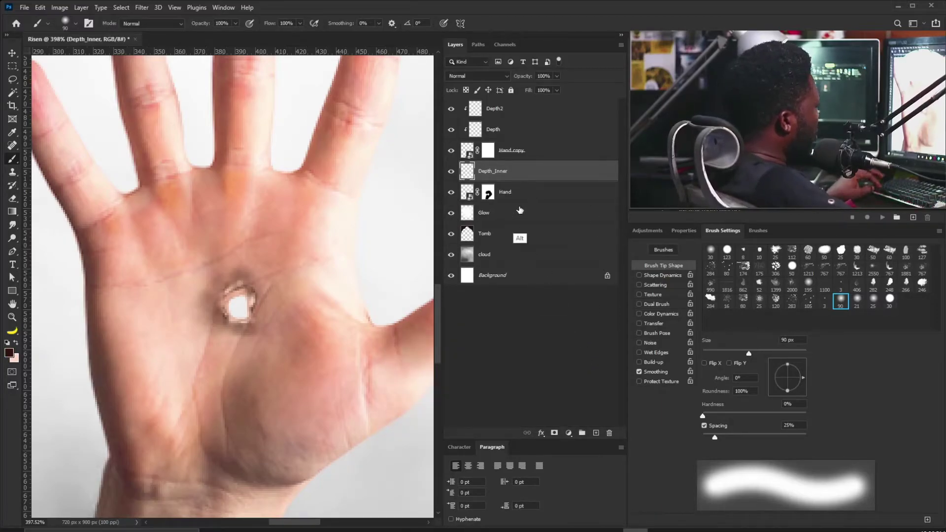
pyautogui.keyDown('alt'); pyautogui.click(490, 183); pyautogui.keyUp('alt')
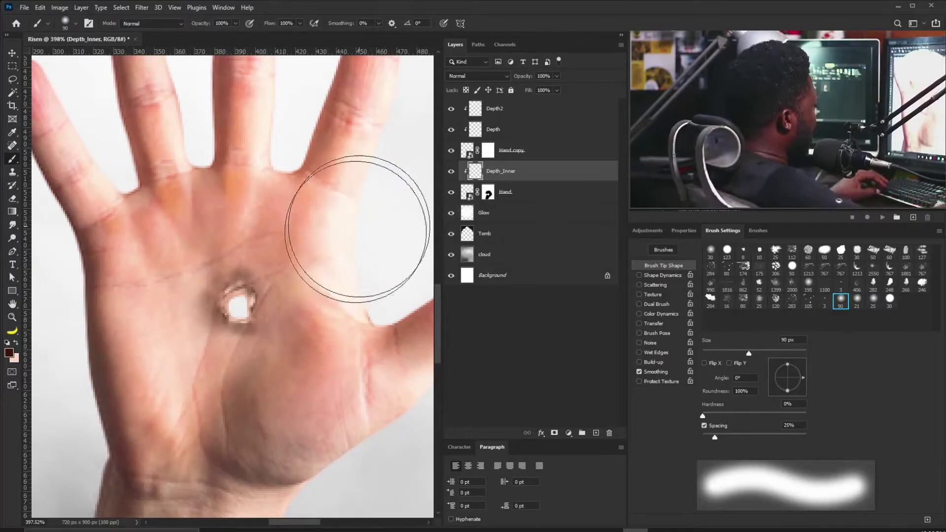
# Step: Paint dark brown shading on Depth_Inner around the hole's inner edge with a 9 px soft round brush and Transfer enabled
pyautogui.press('[')
pyautogui.press('[')
pyautogui.press('[')
pyautogui.press('[')
pyautogui.press('[')
pyautogui.press('[')
pyautogui.press('[')
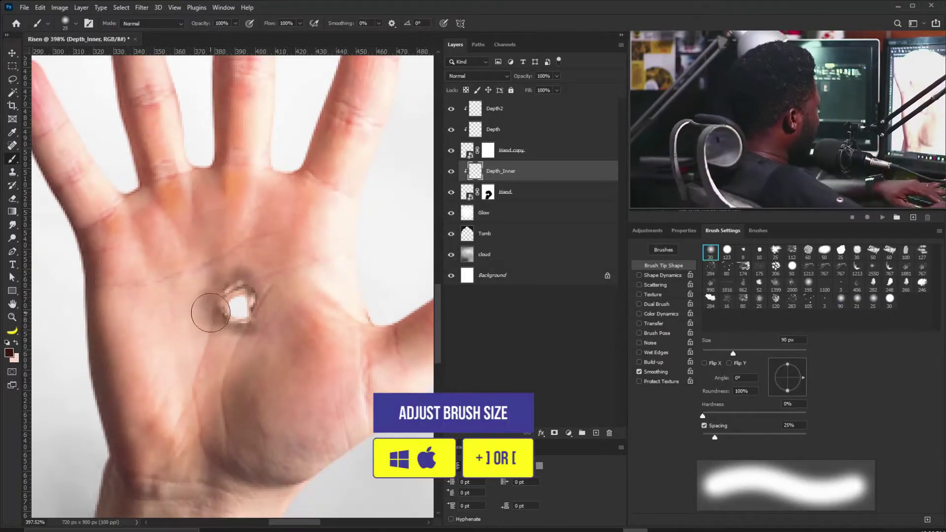
pyautogui.press('[')
pyautogui.press('[')
pyautogui.press('[')
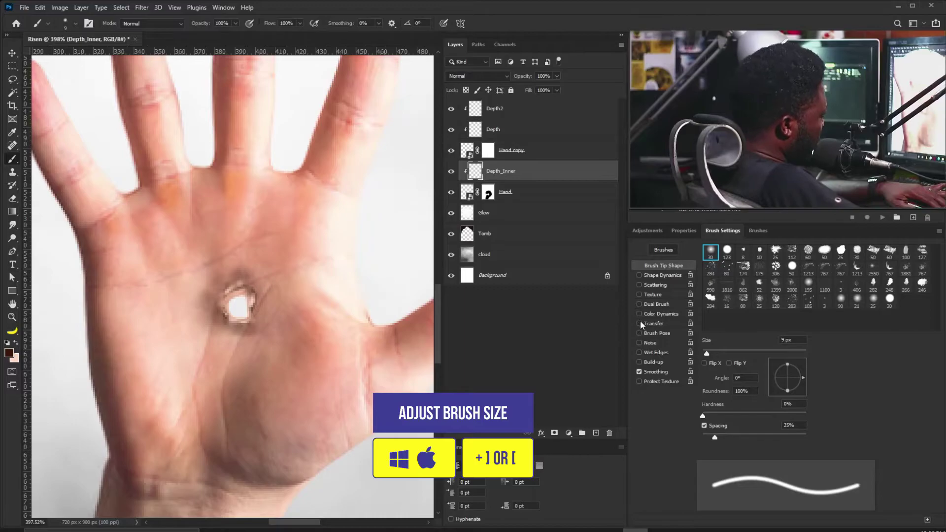
pyautogui.click(639, 323)
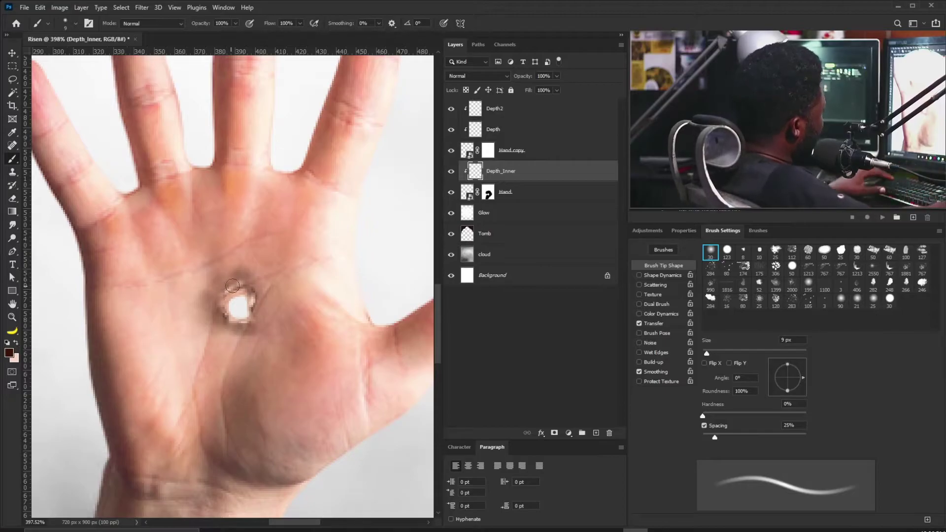
pyautogui.scroll(3, 224, 295)
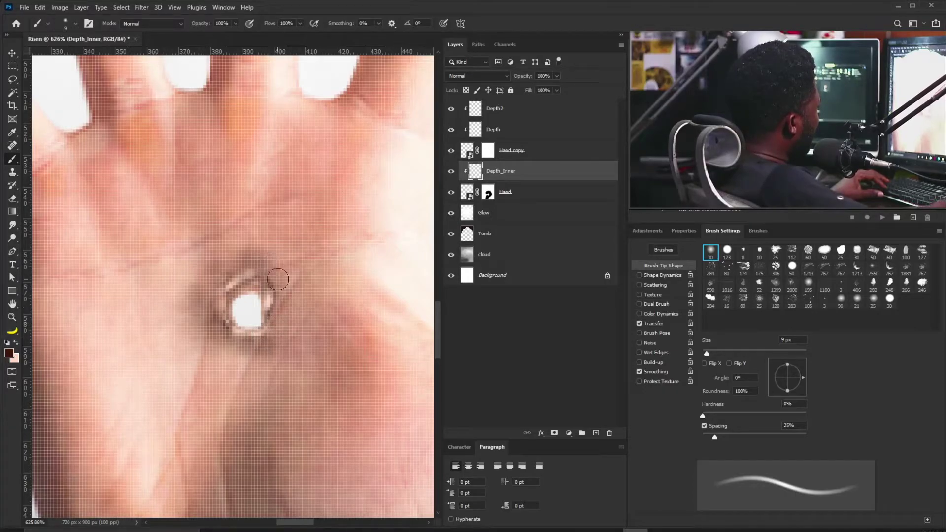
pyautogui.scroll(-3, 235, 290)
pyautogui.scroll(1, 235, 290)
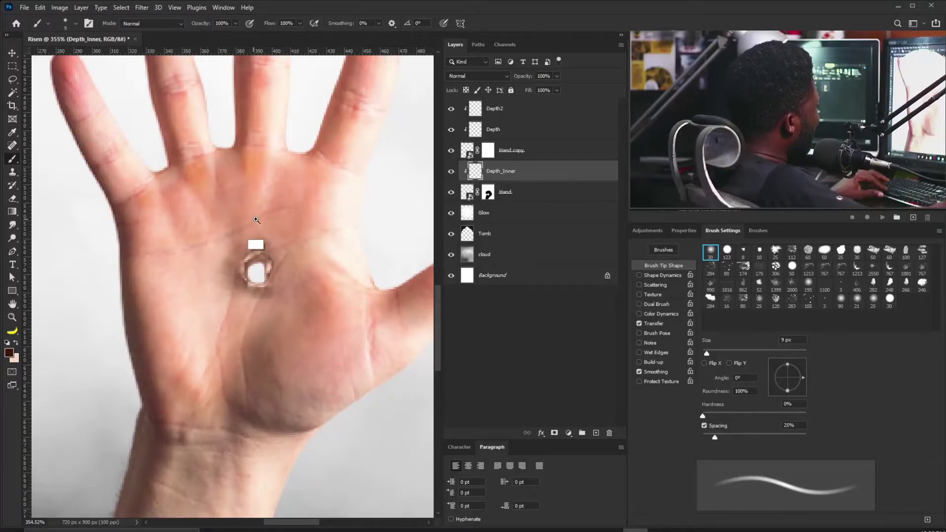
pyautogui.scroll(-2, 244, 261)
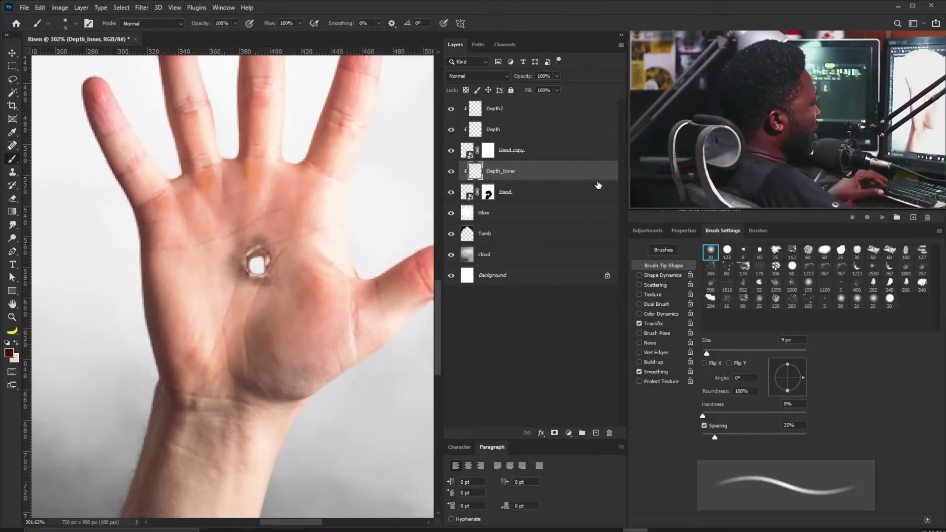
# Step: Add a Levels adjustment above Depth_Inner with the midtone input at 0.55 and the black input at 43
pyautogui.click(652, 231)
pyautogui.click(671, 252)
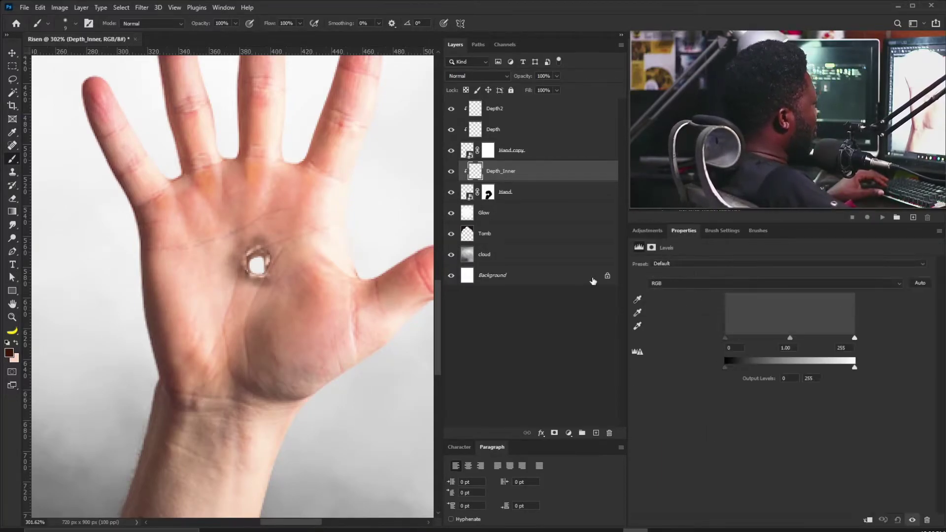
pyautogui.moveTo(789, 337)
pyautogui.mouseDown()
pyautogui.moveTo(774, 338)
pyautogui.moveTo(813, 338)
pyautogui.mouseUp()
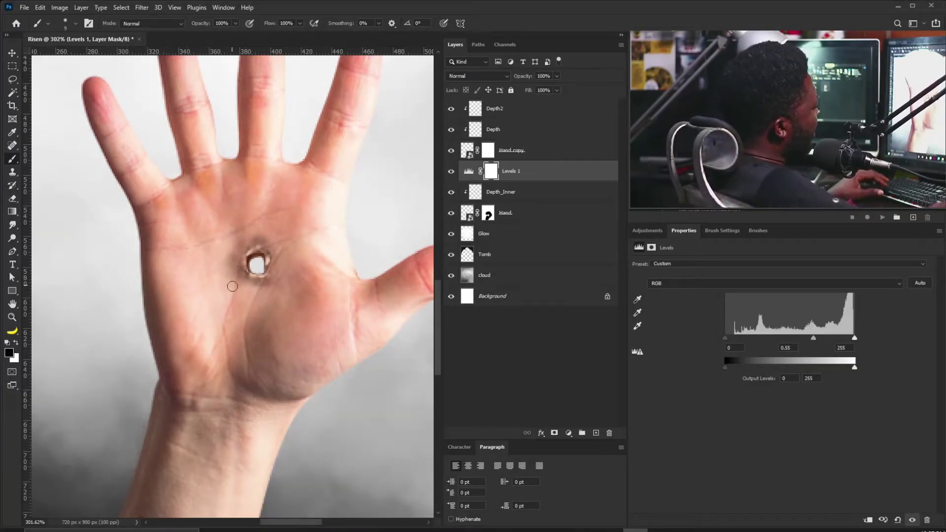
pyautogui.moveTo(725, 337); pyautogui.dragTo(747, 337)
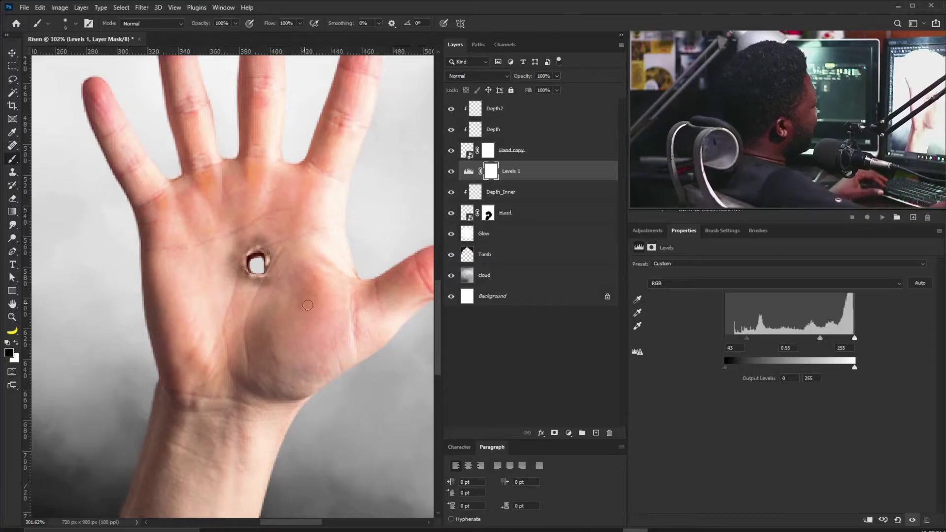
pyautogui.scroll(-6, 244, 317)
pyautogui.scroll(5, 244, 317)
pyautogui.scroll(-4, 244, 317)
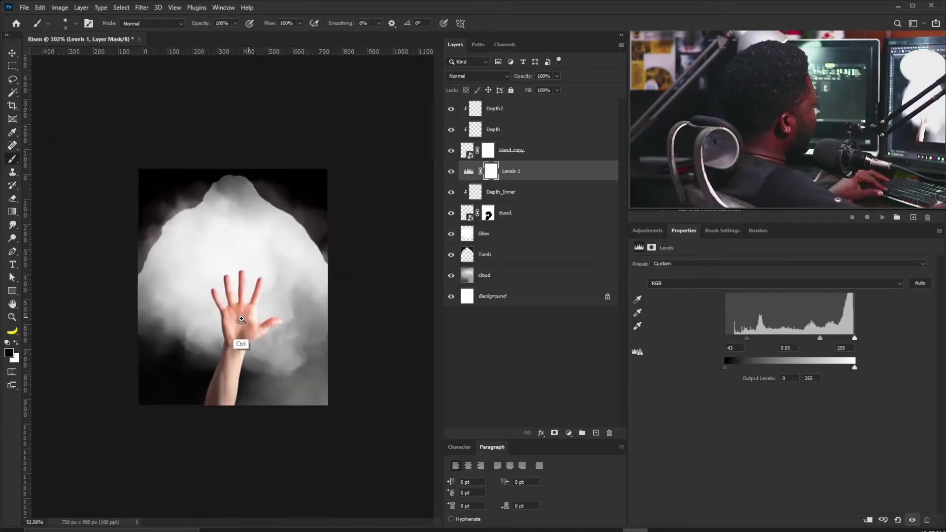
# Step: Clip the Levels 1 adjustment to the lower Hand layer
pyautogui.scroll(2, 244, 317)
pyautogui.click(868, 521)
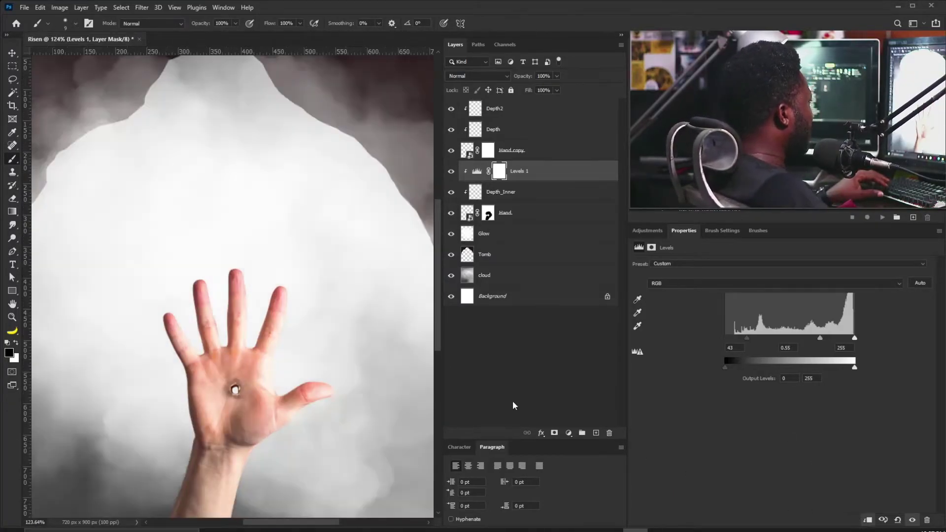
pyautogui.scroll(2, 214, 281)
pyautogui.scroll(-3, 196, 294)
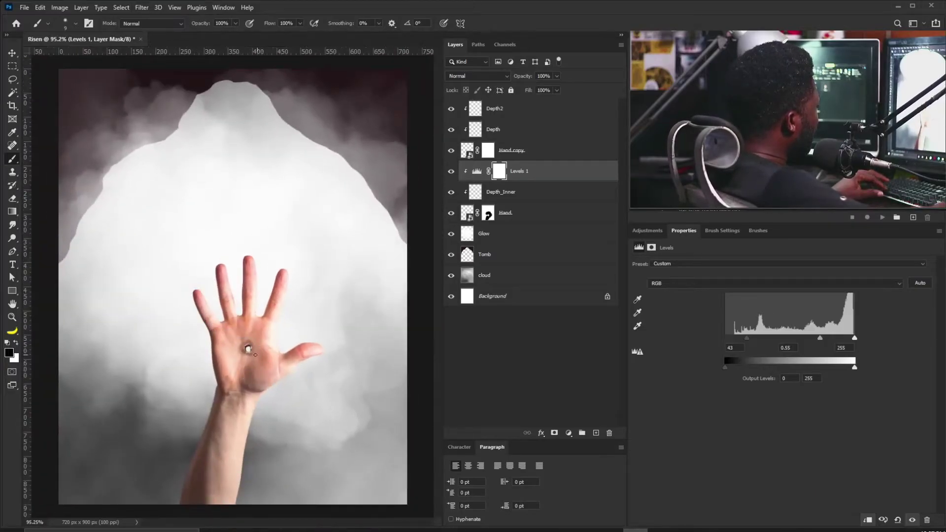
# Step: Nudge the lower Hand layer behind the palm hole to X 278 px, Y 432 px
pyautogui.scroll(4, 241, 348)
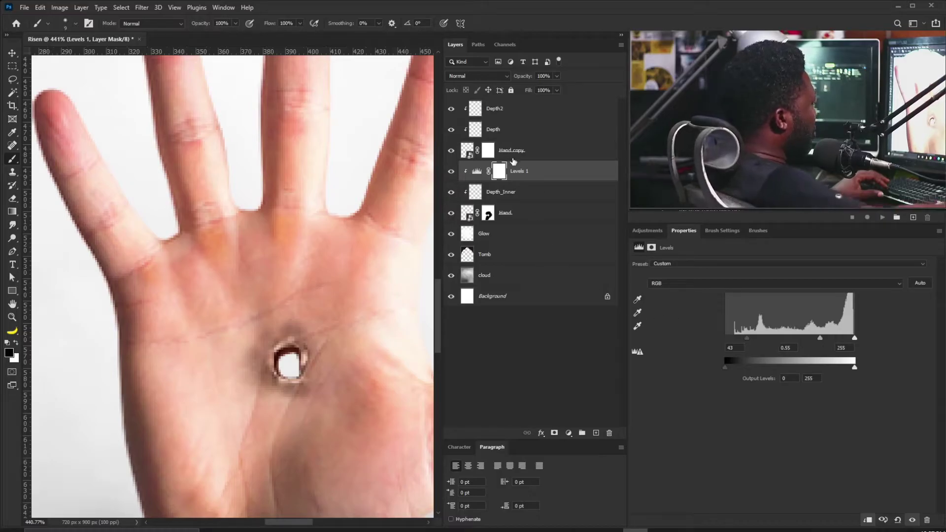
pyautogui.click(503, 213)
pyautogui.press('v')
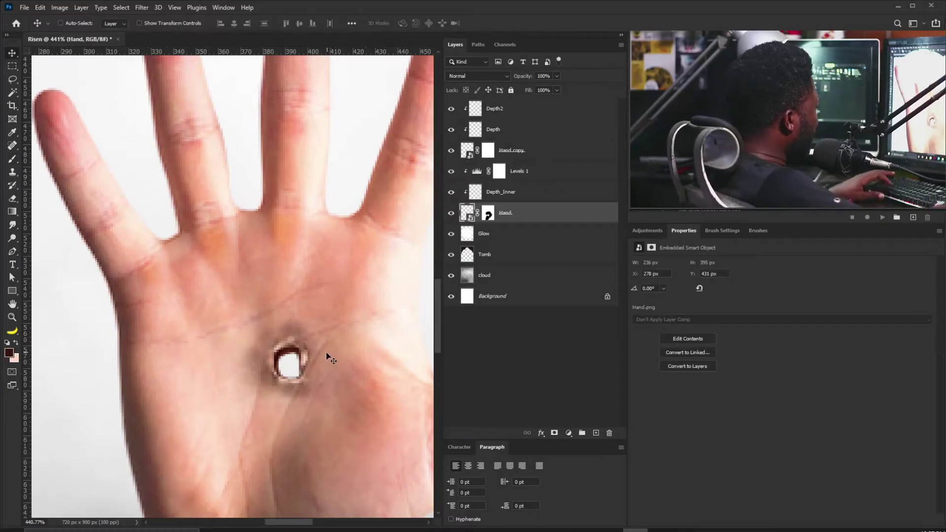
pyautogui.moveTo(306, 354); pyautogui.dragTo(302, 352)
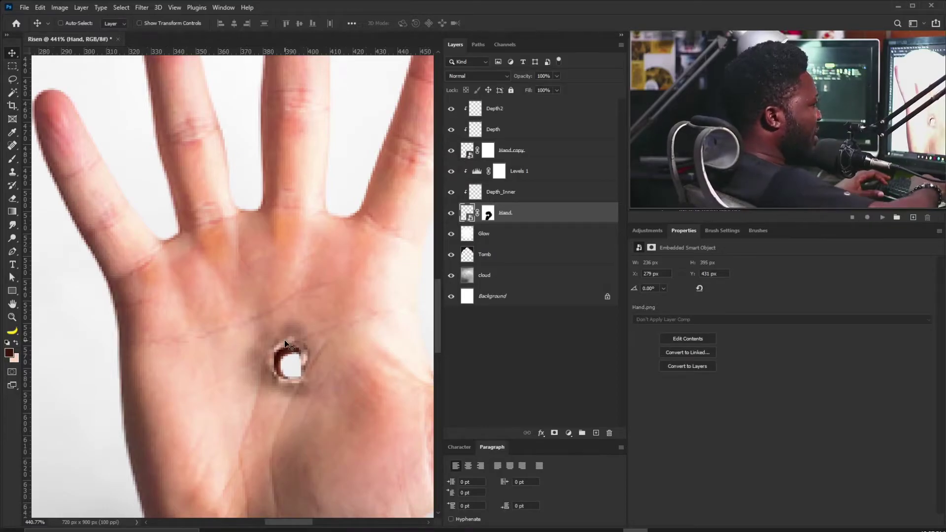
pyautogui.press('Left')
pyautogui.press('Down')
pyautogui.press('Up')
pyautogui.press('Down')
pyautogui.press('Up')
pyautogui.press('Down')
pyautogui.press('Up')
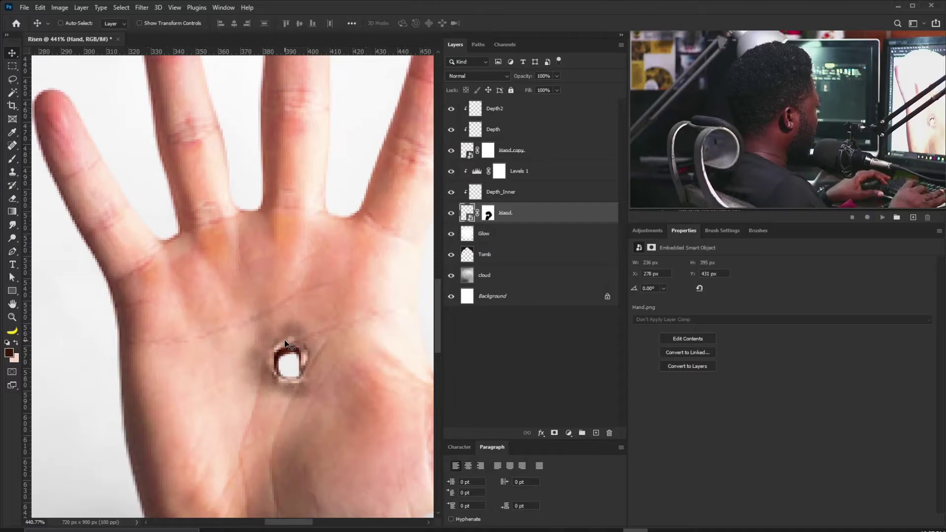
pyautogui.moveTo(262, 288); pyautogui.dragTo(197, 333)
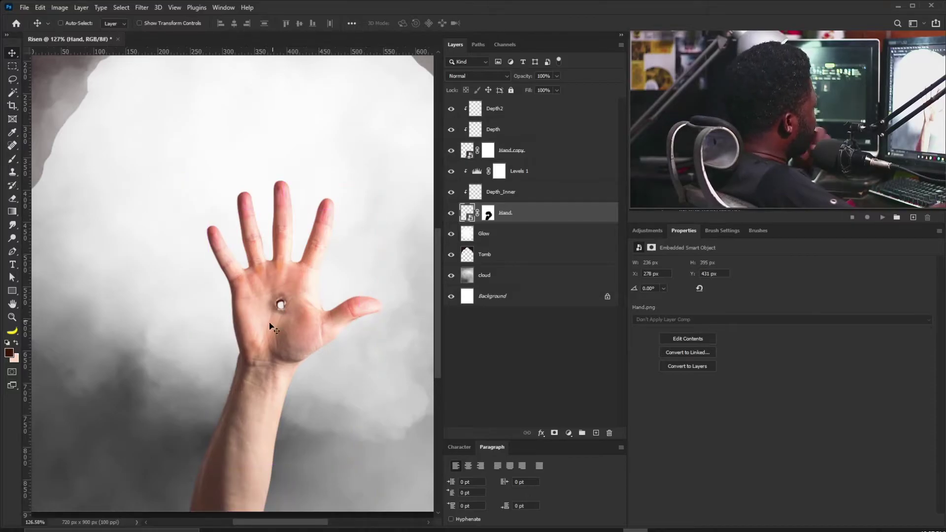
pyautogui.moveTo(310, 279); pyautogui.dragTo(309, 310)
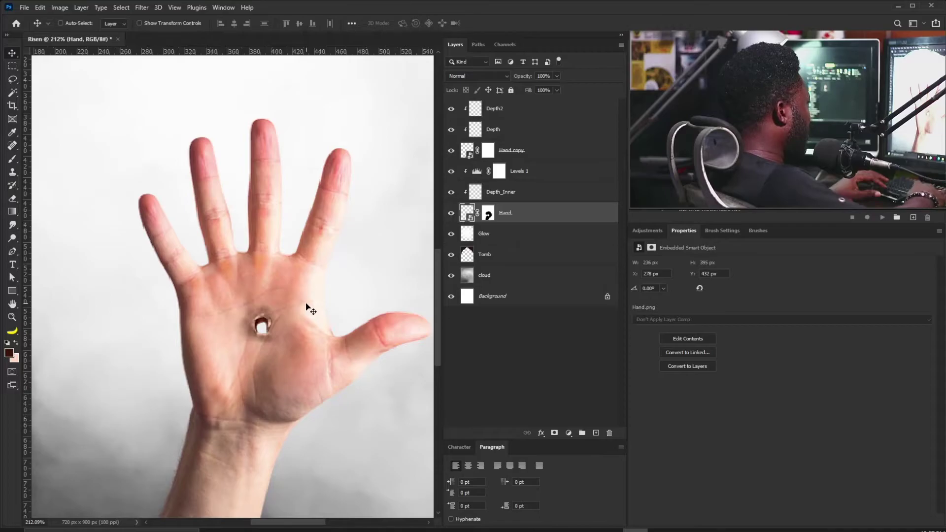
pyautogui.moveTo(348, 226); pyautogui.dragTo(250, 340)
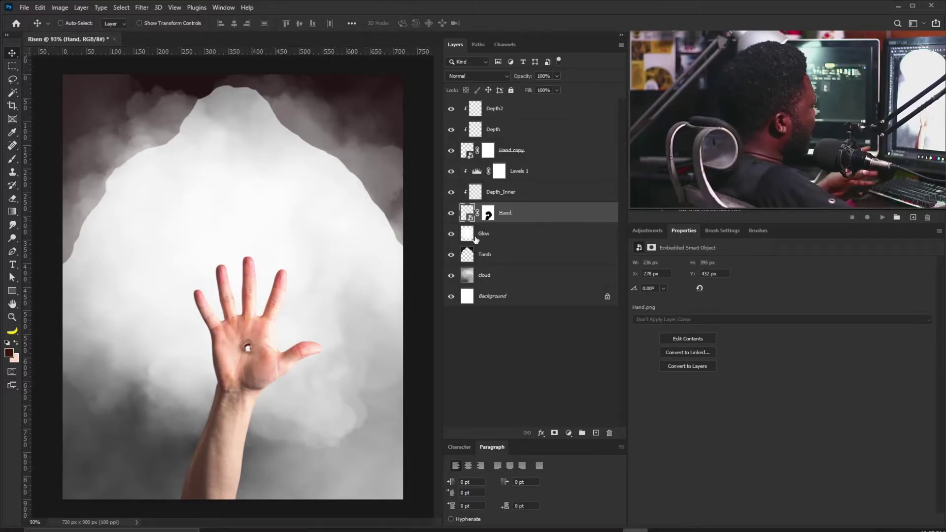
# Step: Load the hand outline as a selection and create a new layer named Fill above Depth2
pyautogui.press('ctrl')
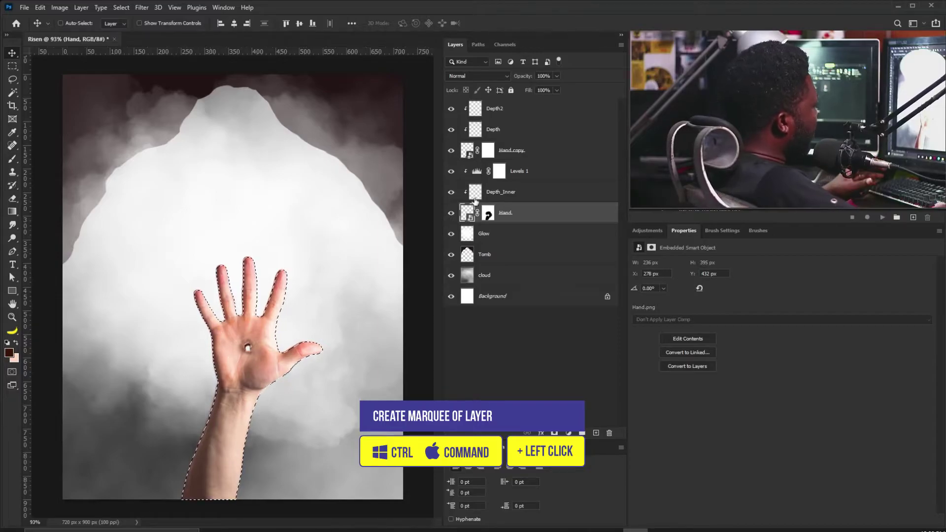
pyautogui.click(509, 114)
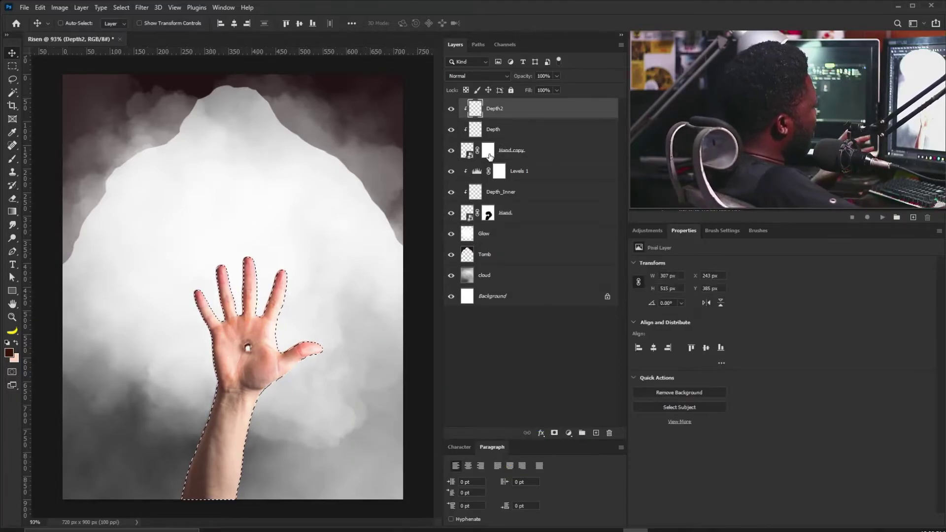
pyautogui.press('alt')
pyautogui.keyDown('alt'); pyautogui.click(597, 434); pyautogui.keyUp('alt')
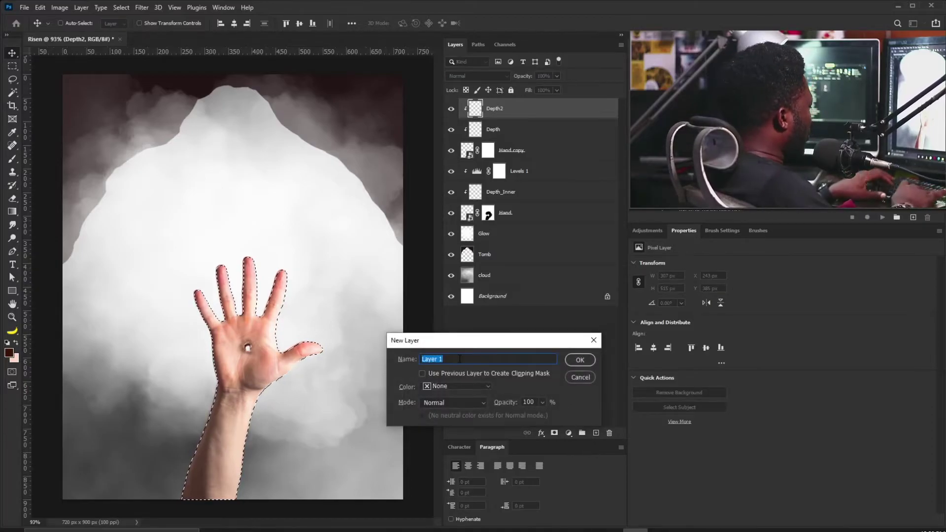
pyautogui.write('Fill')
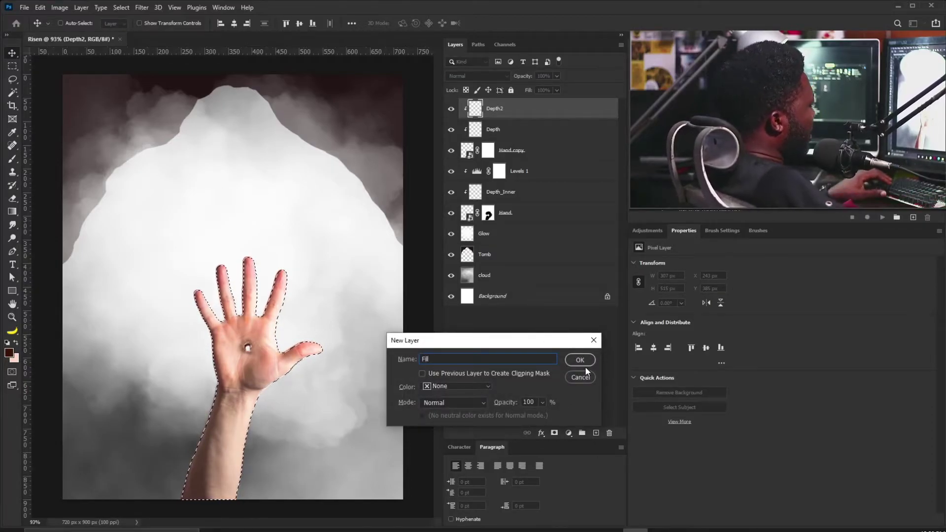
pyautogui.click(580, 360)
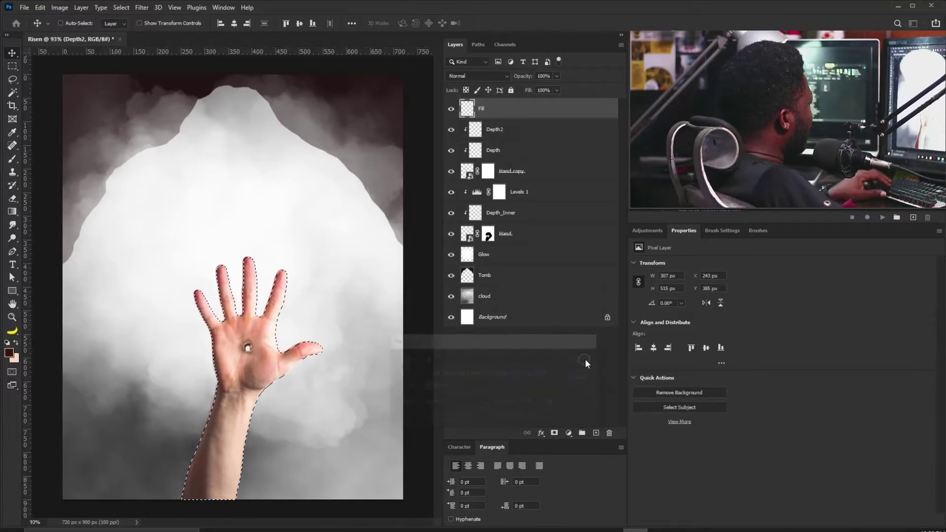
# Step: Fill the hand selection with dark navy 000c22 on the Fill layer, deselect, and set the layer's opacity to 29%
pyautogui.click(9, 353)
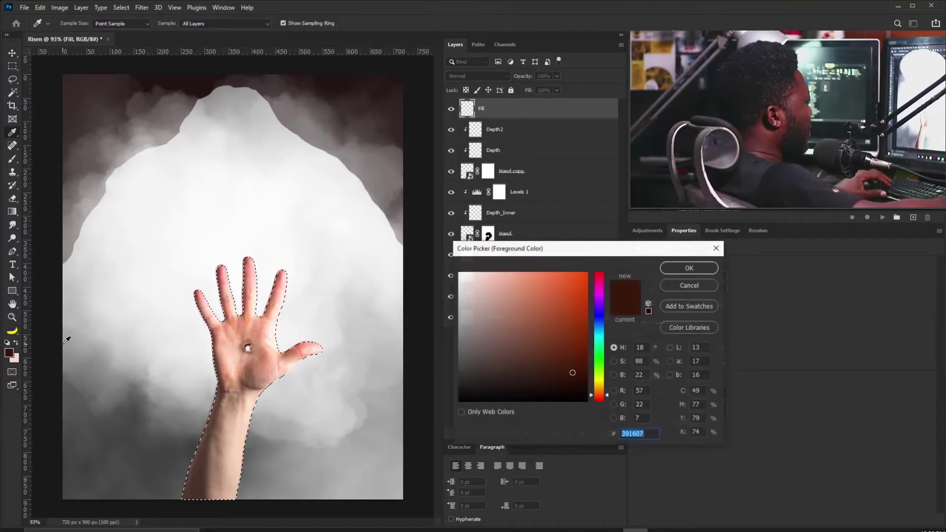
pyautogui.click(597, 324)
pyautogui.moveTo(578, 355); pyautogui.dragTo(589, 386)
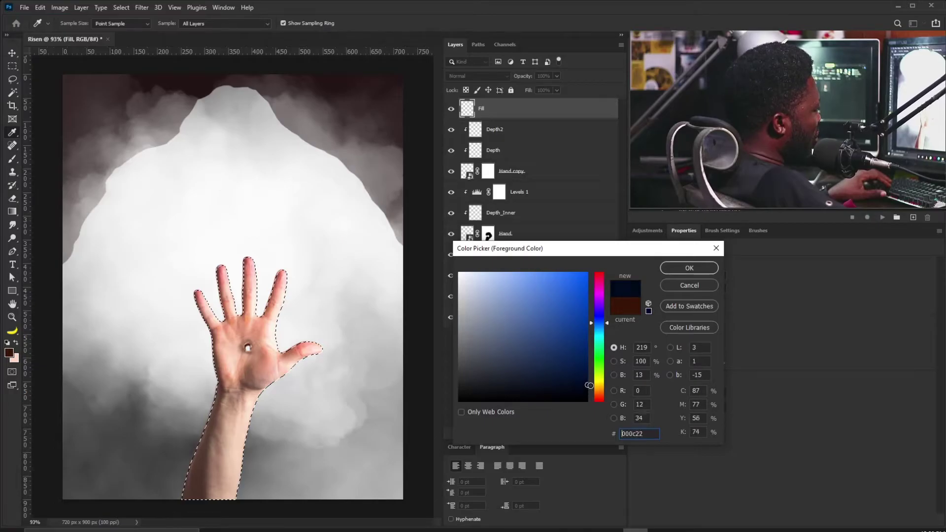
pyautogui.click(699, 268)
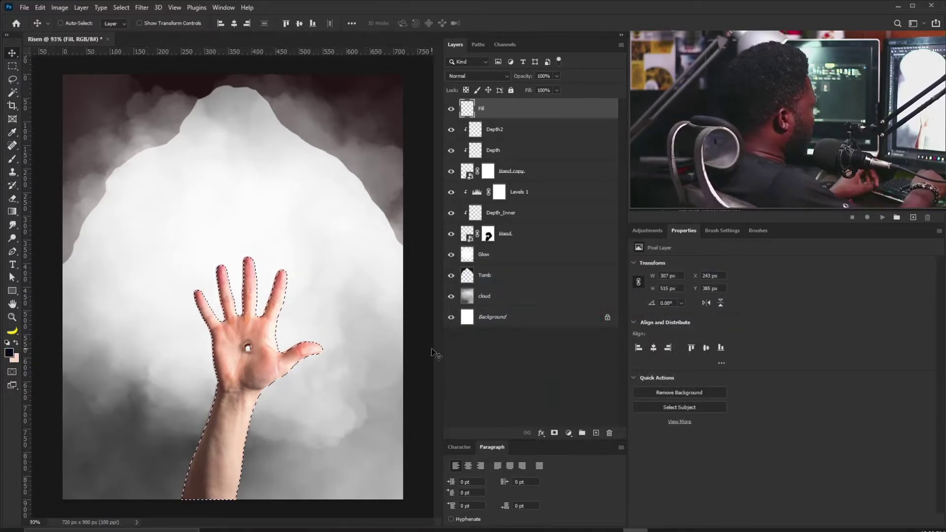
pyautogui.hotkey('alt', 'BackSpace')
pyautogui.hotkey('ctrl', 'd')
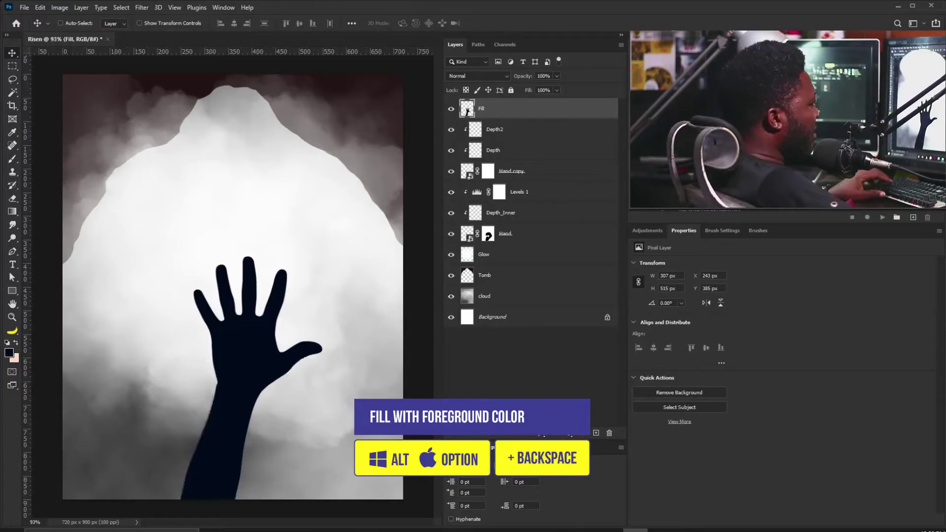
pyautogui.click(557, 90)
pyautogui.moveTo(558, 89); pyautogui.dragTo(524, 90)
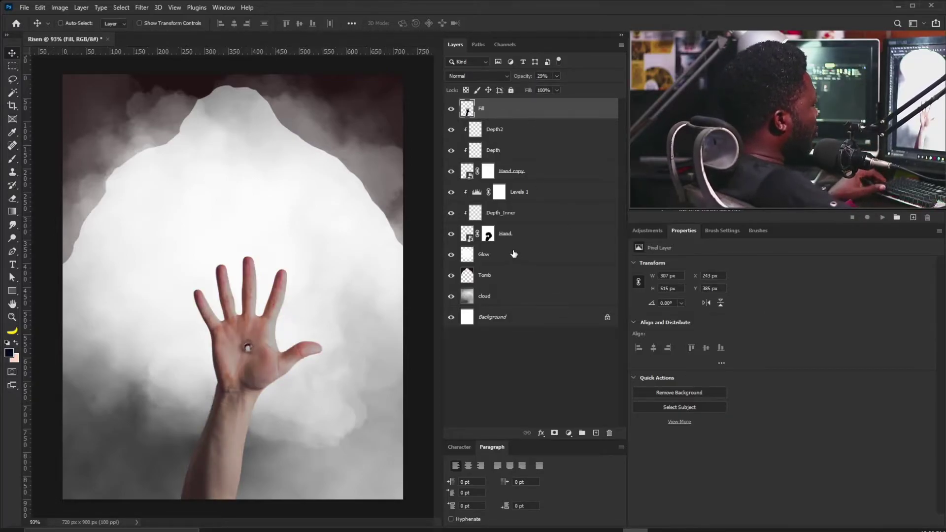
# Step: Group the layers from Fill down to the lower Hand and clip a new Levels adjustment to the group
pyautogui.keyDown('shift'); pyautogui.click(520, 234); pyautogui.keyUp('shift')
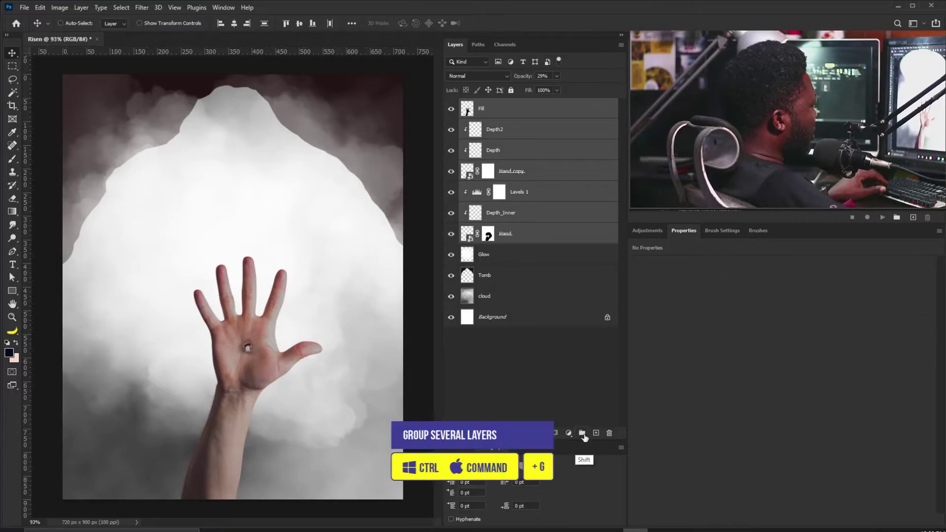
pyautogui.hotkey('ctrl', 'g')
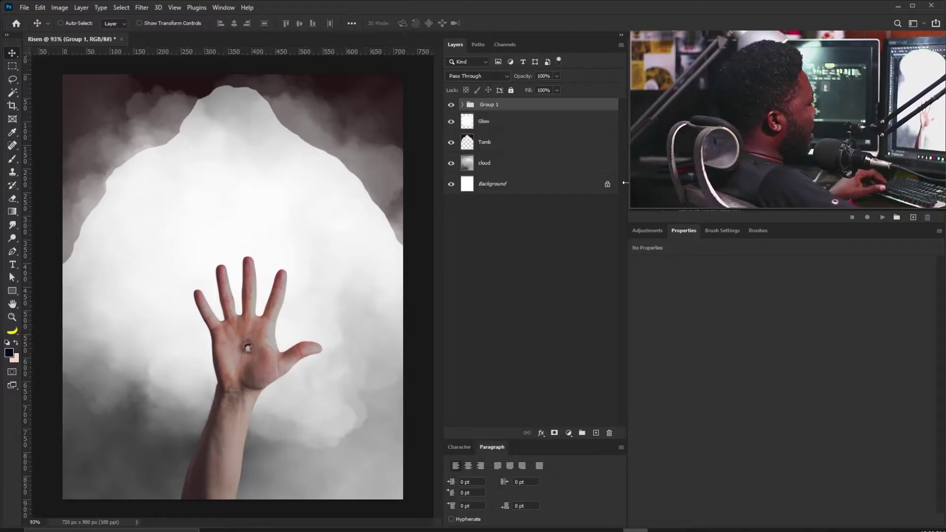
pyautogui.click(640, 231)
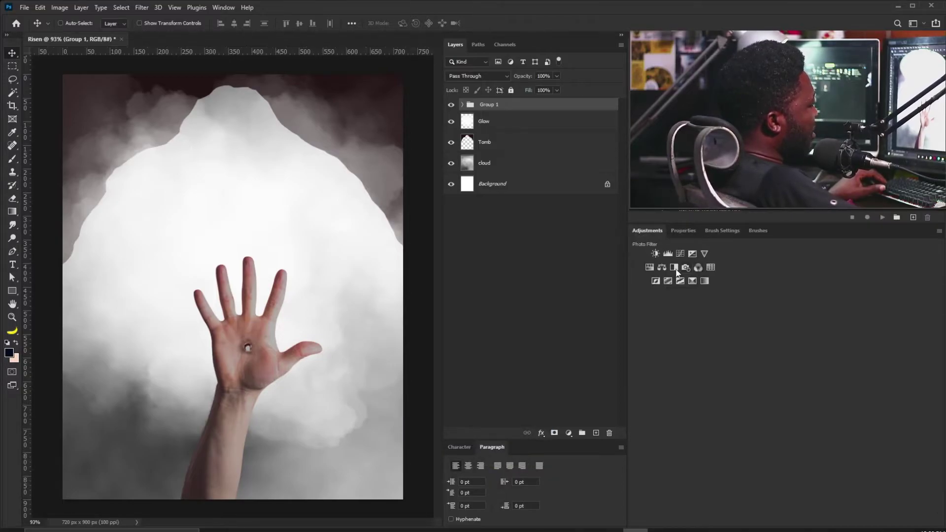
pyautogui.click(668, 257)
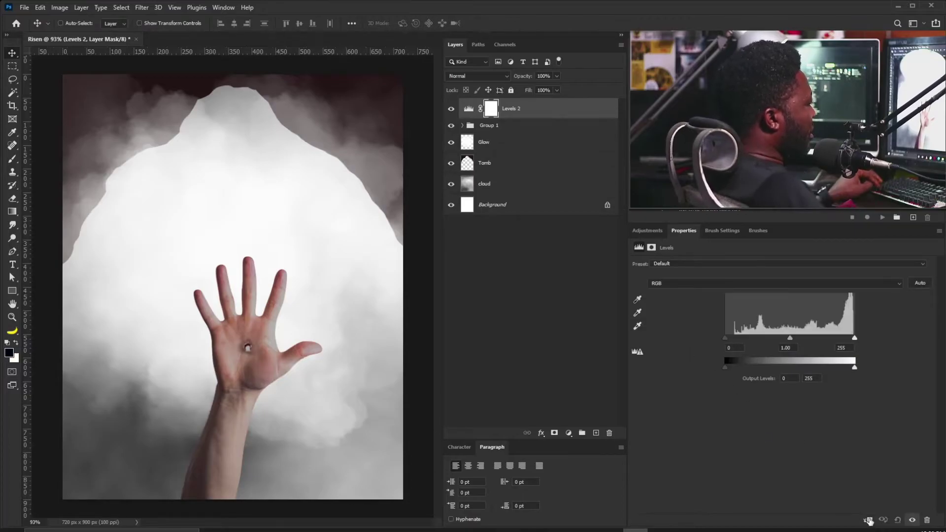
pyautogui.hotkey('ctrl', 'alt', 'g')
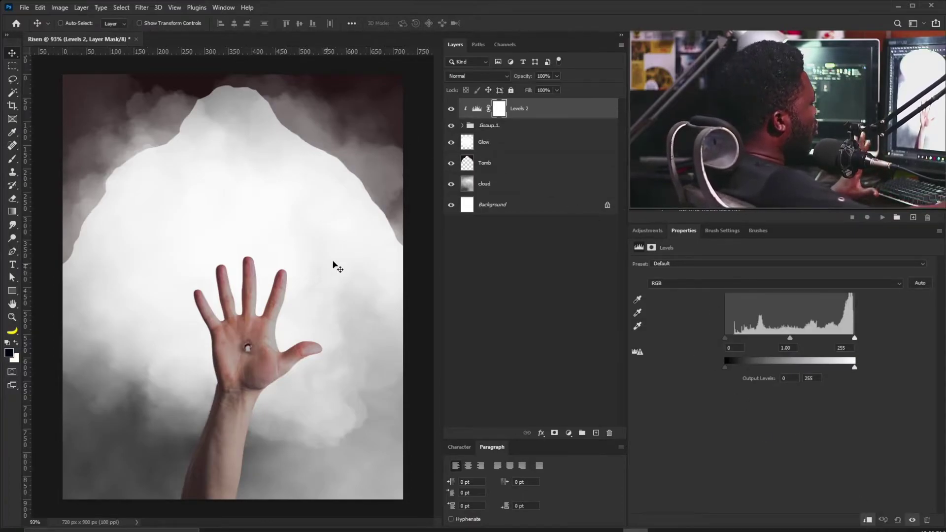
# Step: Rename the new layer group as Hand
pyautogui.click(490, 127)
pyautogui.doubleClick(489, 126)
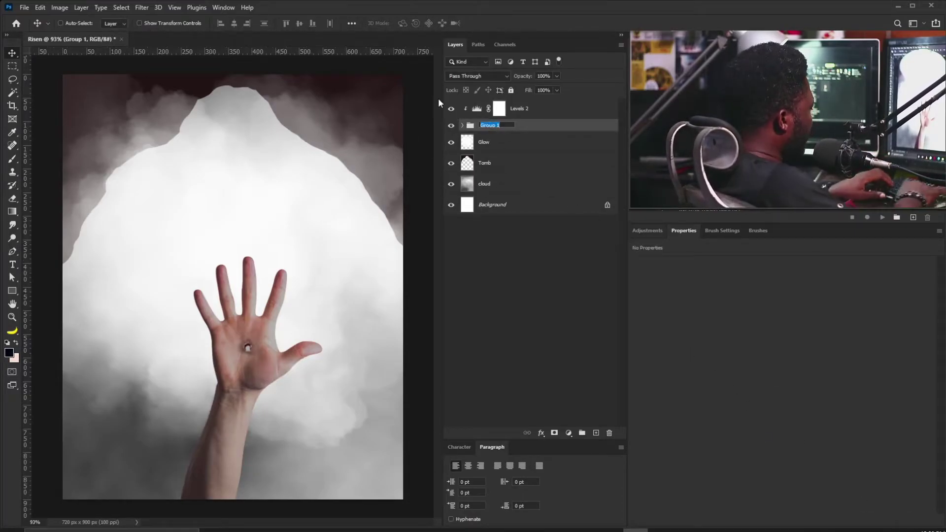
pyautogui.write('Hand')
pyautogui.press('Return')
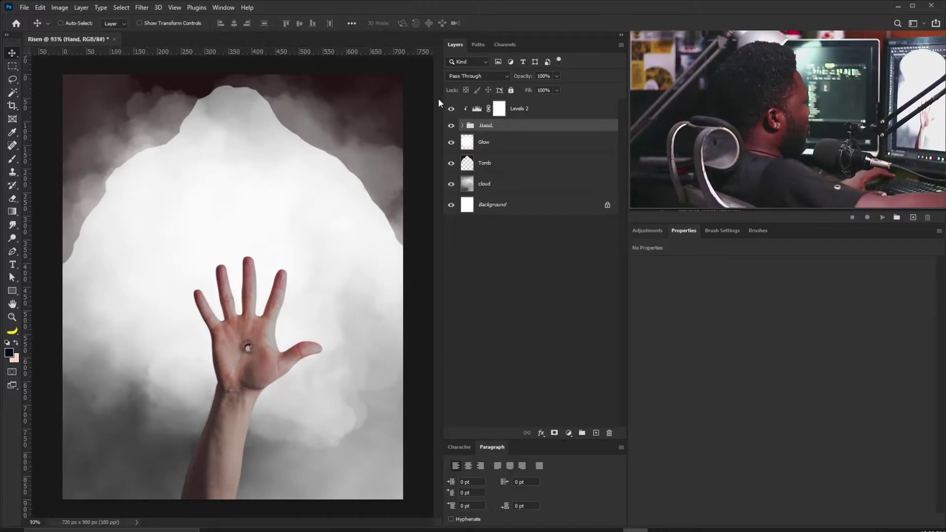
# Step: Darken the hand with Levels 2 using input levels 27, 1.05 and 254 and a white output level of 175
pyautogui.click(477, 109)
pyautogui.click(476, 110)
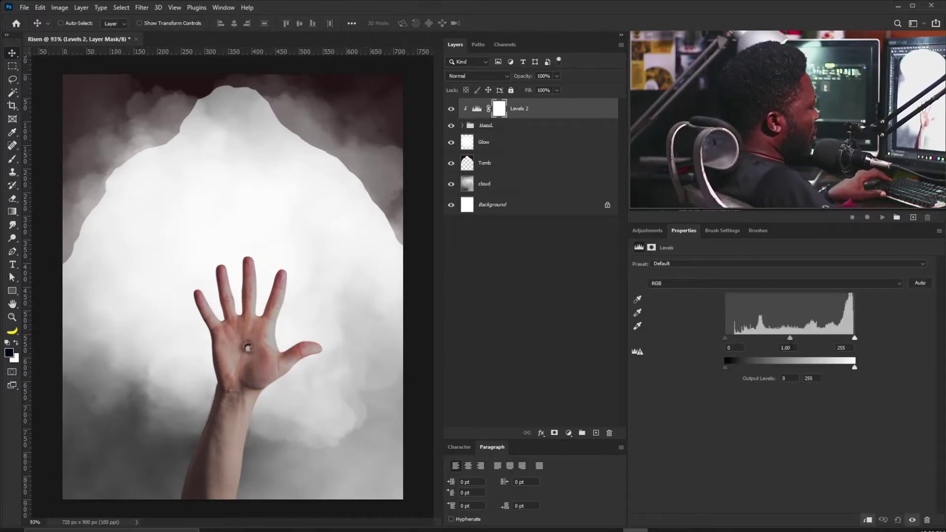
pyautogui.moveTo(791, 337)
pyautogui.mouseDown()
pyautogui.moveTo(781, 339)
pyautogui.moveTo(799, 339)
pyautogui.mouseUp()
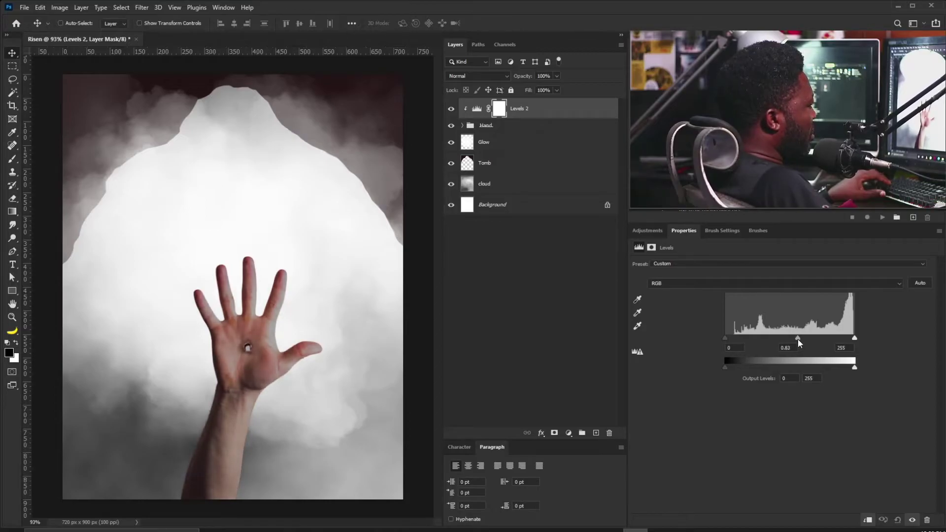
pyautogui.moveTo(854, 368); pyautogui.dragTo(822, 372)
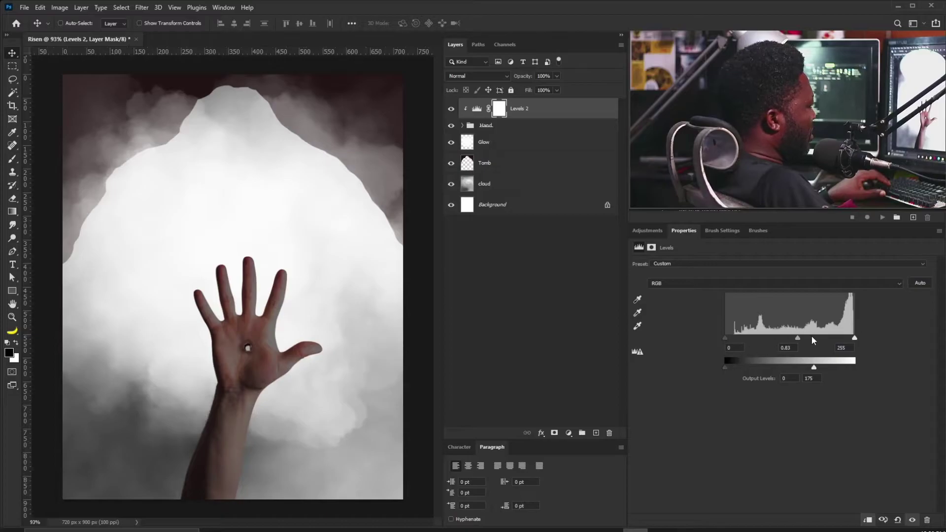
pyautogui.moveTo(798, 339); pyautogui.dragTo(798, 338)
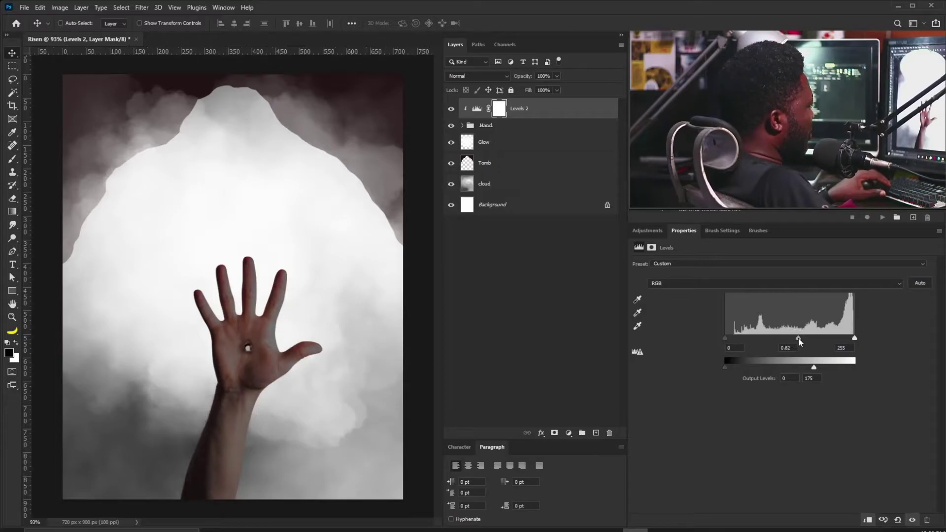
pyautogui.moveTo(736, 338); pyautogui.dragTo(734, 338)
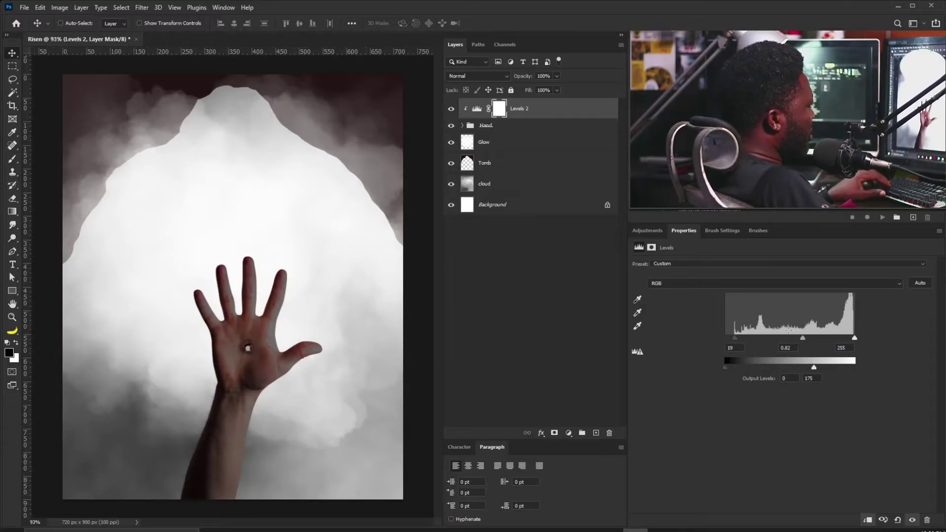
pyautogui.moveTo(802, 339); pyautogui.dragTo(791, 339)
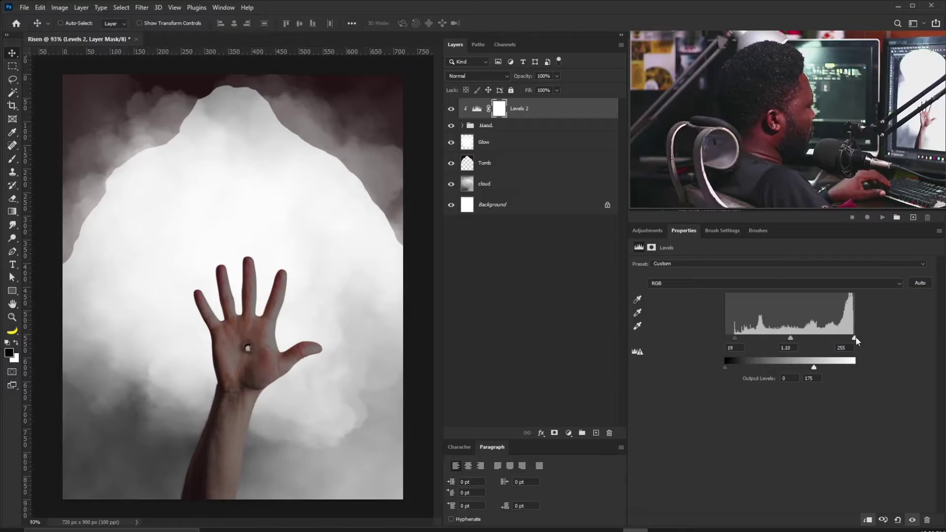
pyautogui.moveTo(854, 338)
pyautogui.mouseDown()
pyautogui.moveTo(827, 340)
pyautogui.moveTo(853, 338)
pyautogui.mouseUp()
pyautogui.moveTo(736, 338); pyautogui.dragTo(741, 338)
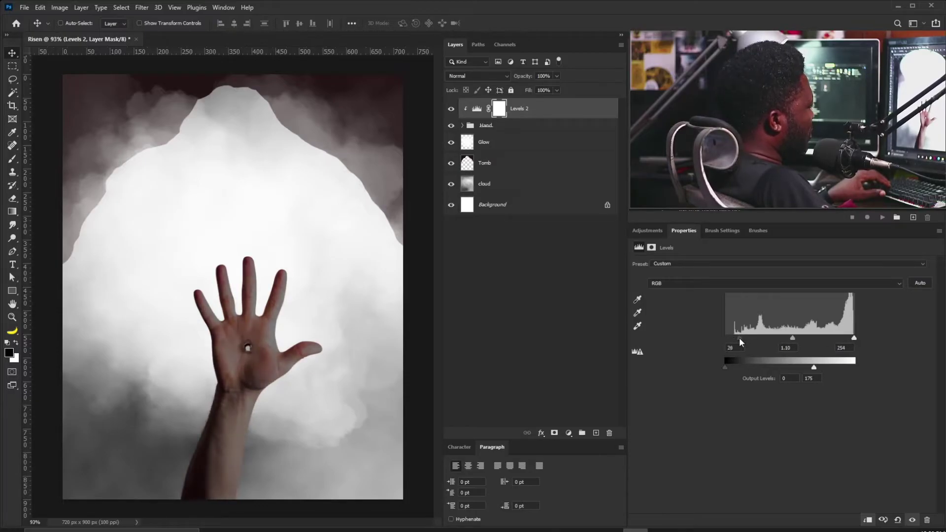
pyautogui.moveTo(793, 338); pyautogui.dragTo(794, 338)
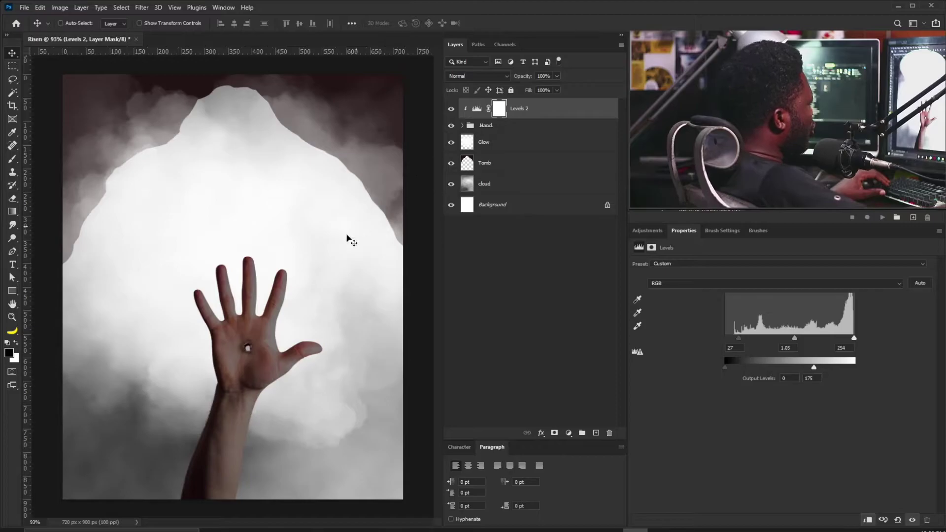
pyautogui.press('ctrl')
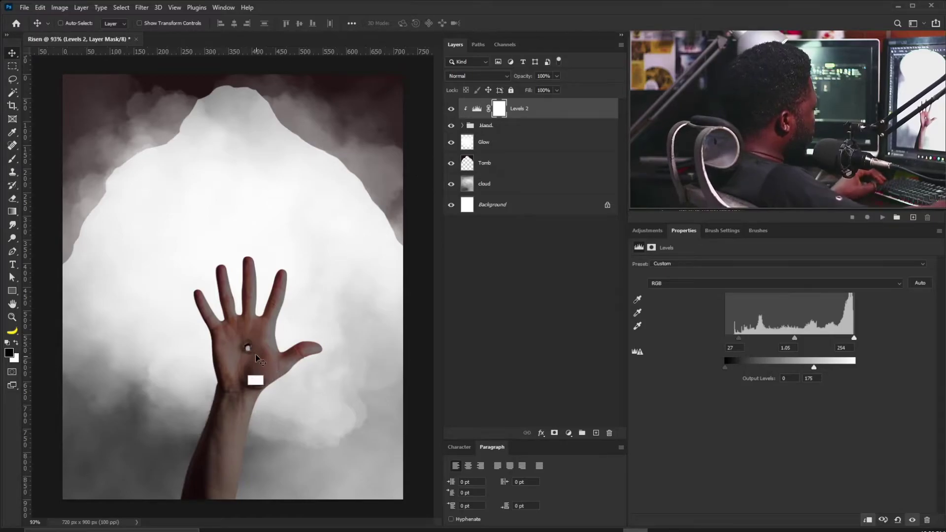
# Step: Brush over the nail hole in the palm on the Fill layer's mask to clear the grey tint inside it
pyautogui.press('b')
pyautogui.hotkey('ctrl', '+')
pyautogui.hotkey('ctrl', '+')
pyautogui.hotkey('ctrl', '+')
pyautogui.hotkey('ctrl', '+')
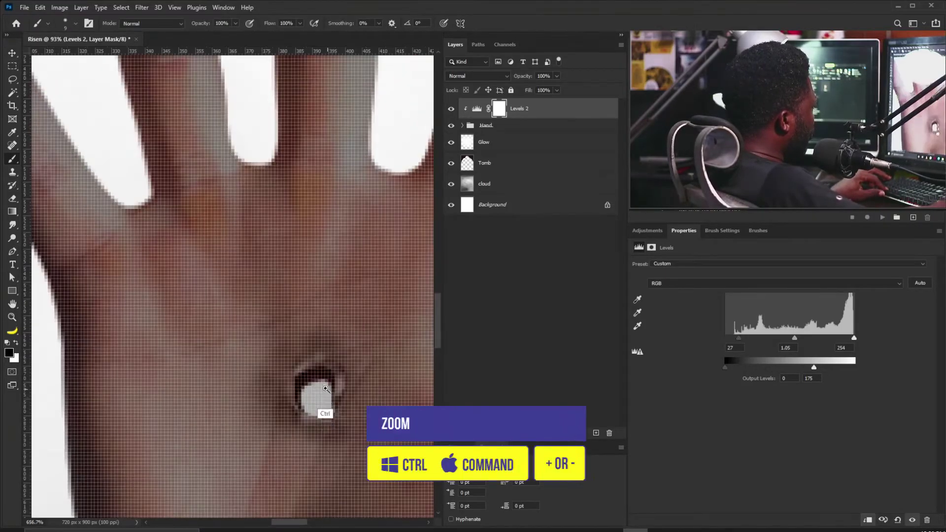
pyautogui.moveTo(321, 336); pyautogui.dragTo(271, 302)
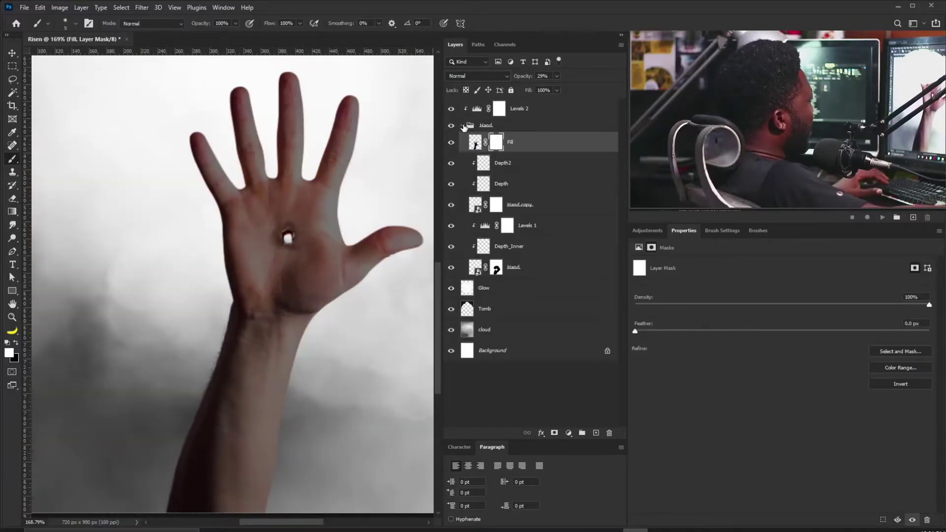
# Step: Add a Black & White adjustment above Levels 2 and clip it to the Hand group
pyautogui.click(533, 124)
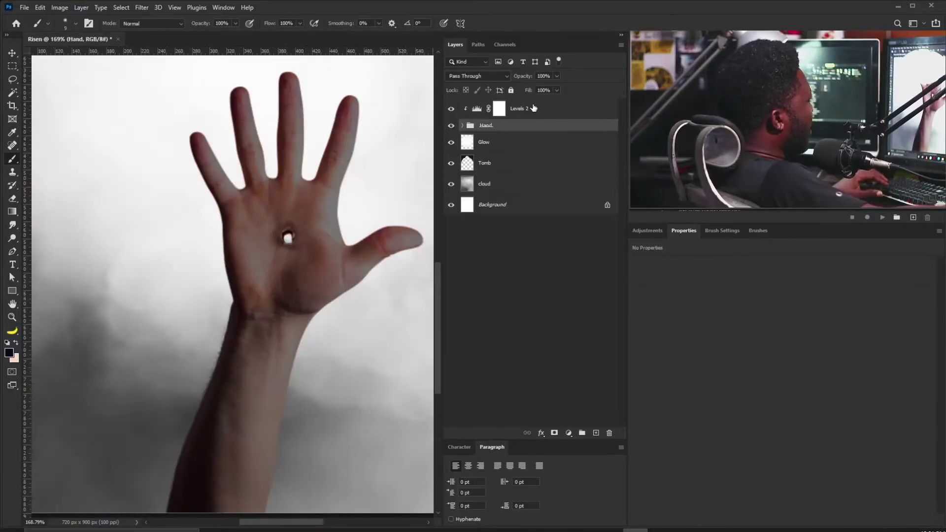
pyautogui.click(533, 108)
pyautogui.click(646, 231)
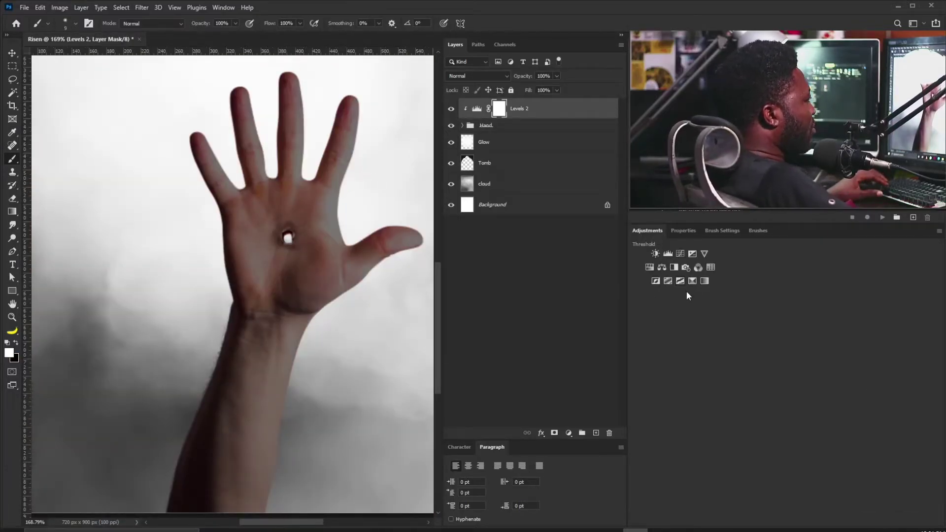
pyautogui.click(674, 268)
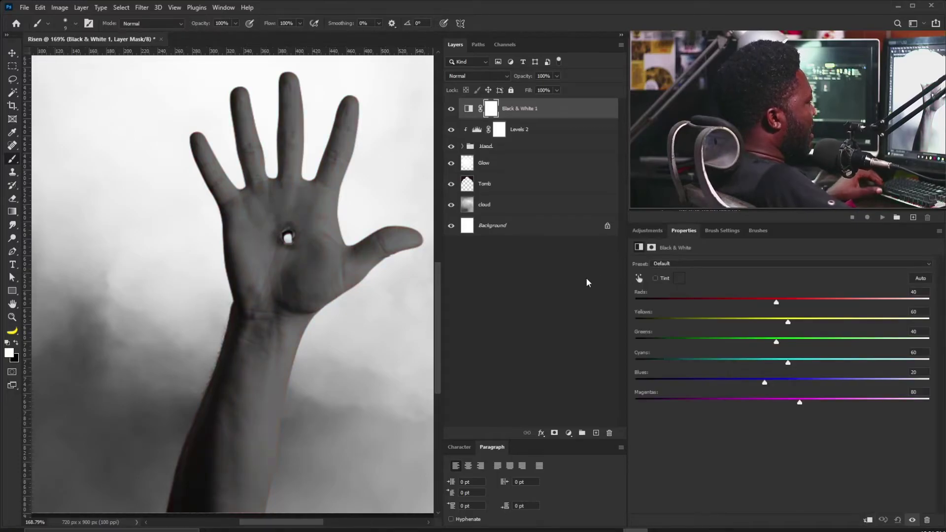
pyautogui.click(870, 518)
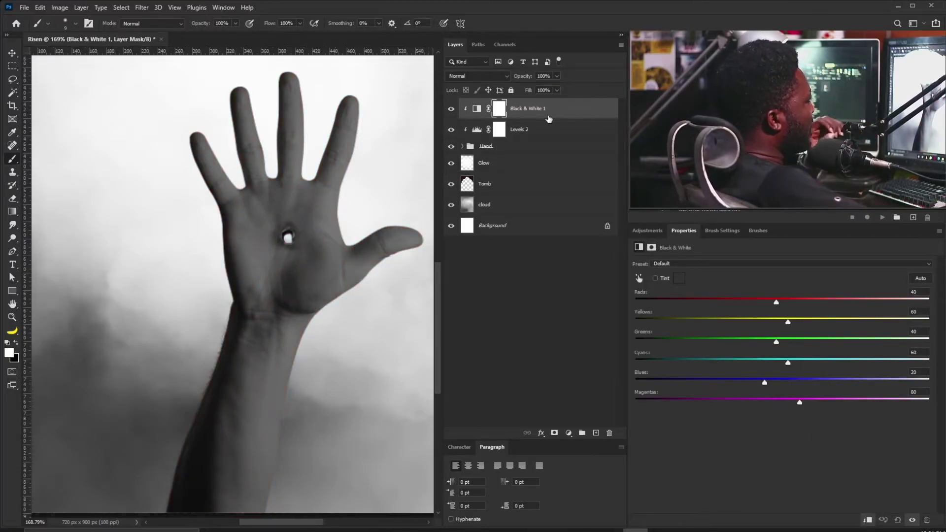
# Step: Set the Black & White adjustment's opacity to 73%
pyautogui.click(557, 89)
pyautogui.press('Return')
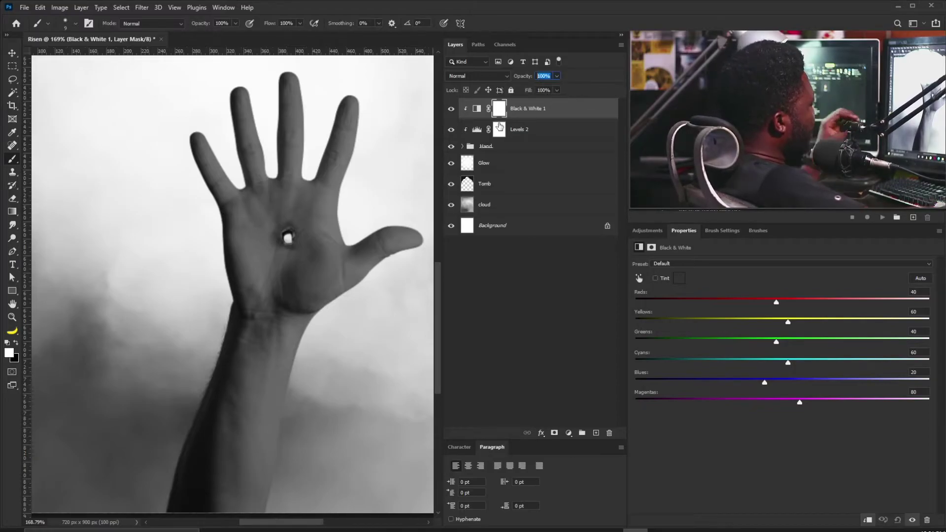
pyautogui.write('73')
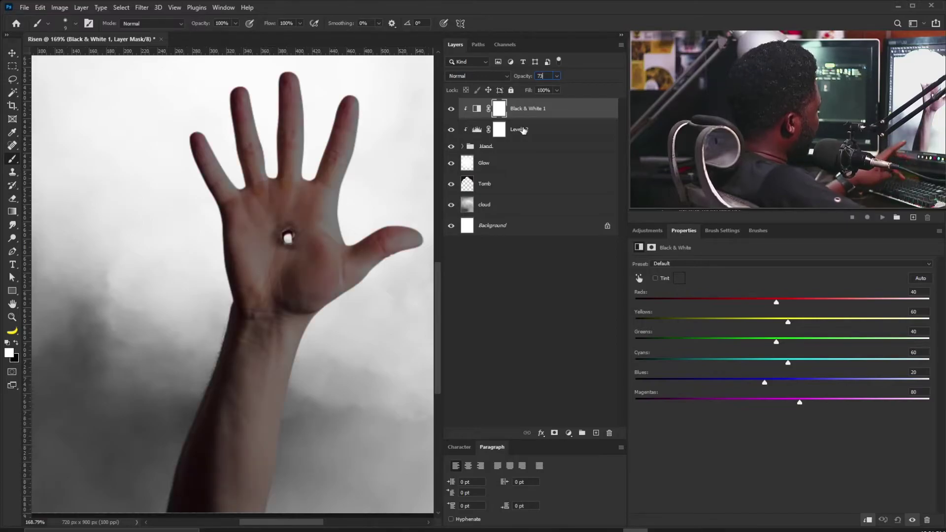
pyautogui.press('Return')
pyautogui.hotkey('ctrl', '-')
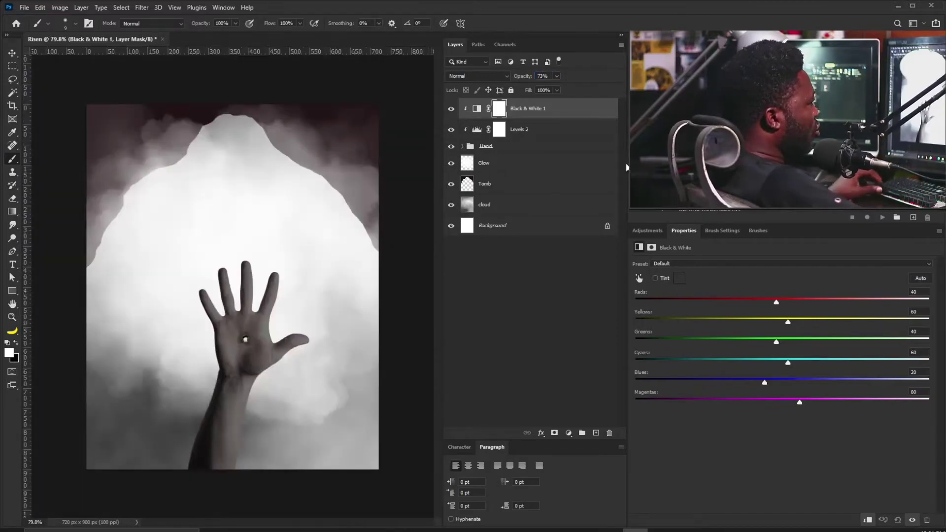
# Step: Create a new layer named Shadow_depth above the Black & White adjustment
pyautogui.keyDown('alt'); pyautogui.click(597, 433); pyautogui.keyUp('alt')
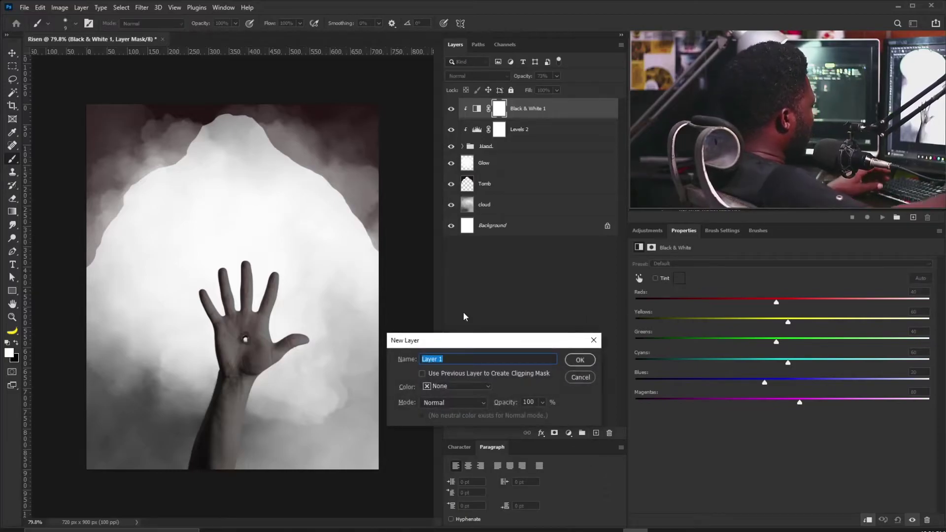
pyautogui.write('Shadow')
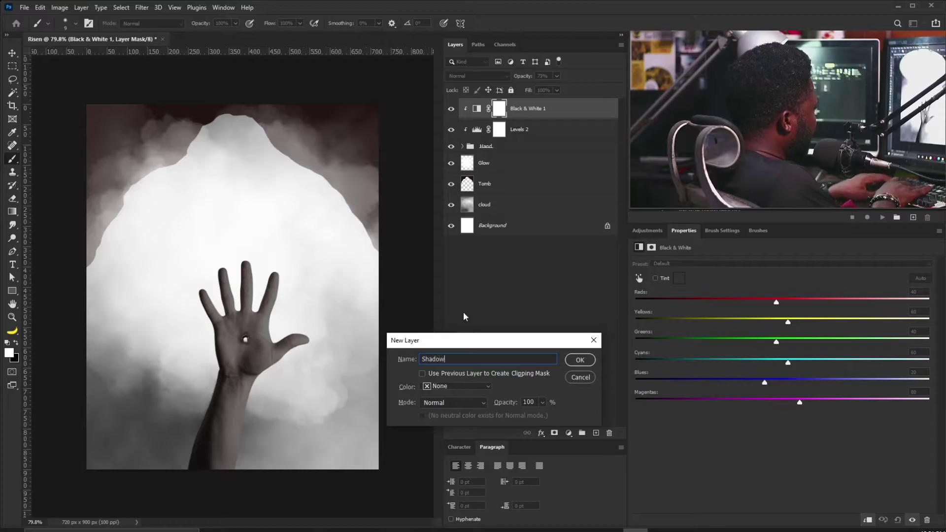
pyautogui.write('_depth')
pyautogui.press('Return')
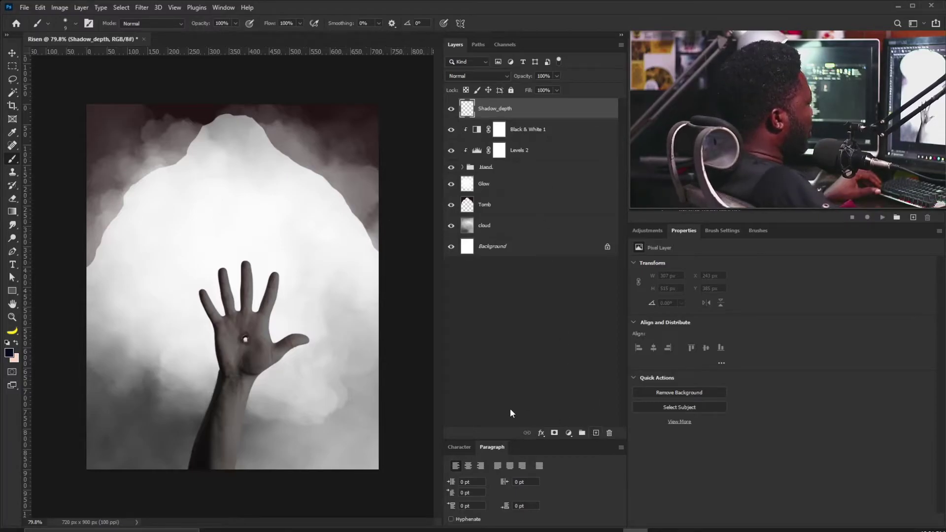
# Step: Sample a dark grey from the clouds and darken it to 393939 as the foreground color for the brush
pyautogui.click(9, 353)
pyautogui.click(154, 396)
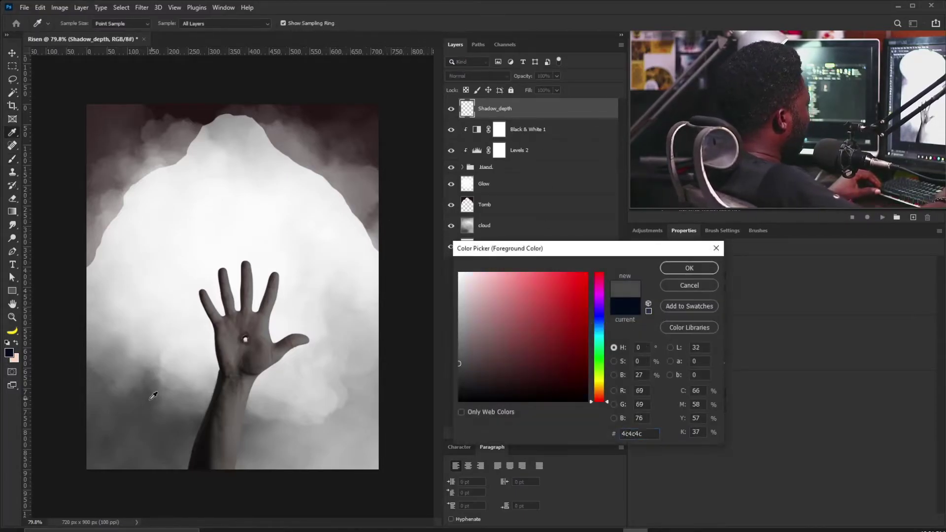
pyautogui.moveTo(461, 367); pyautogui.dragTo(458, 373)
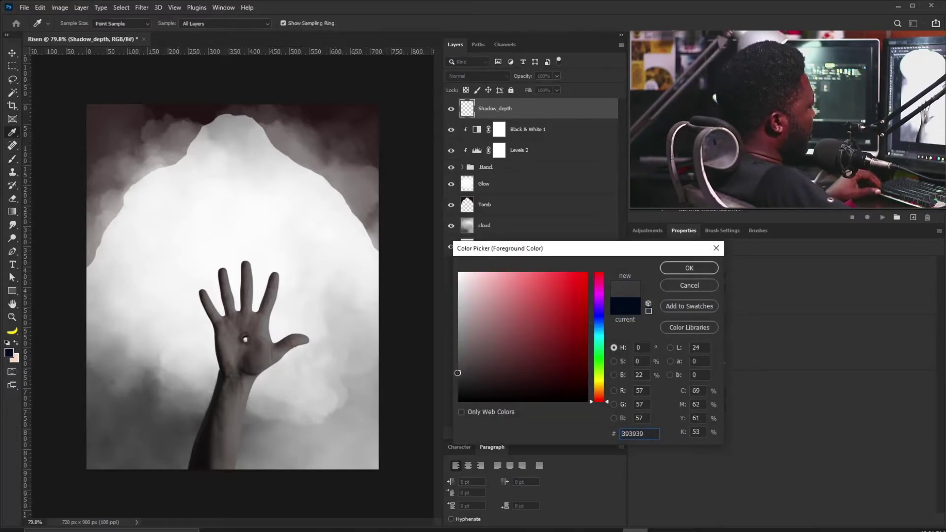
pyautogui.click(669, 270)
pyautogui.press('b')
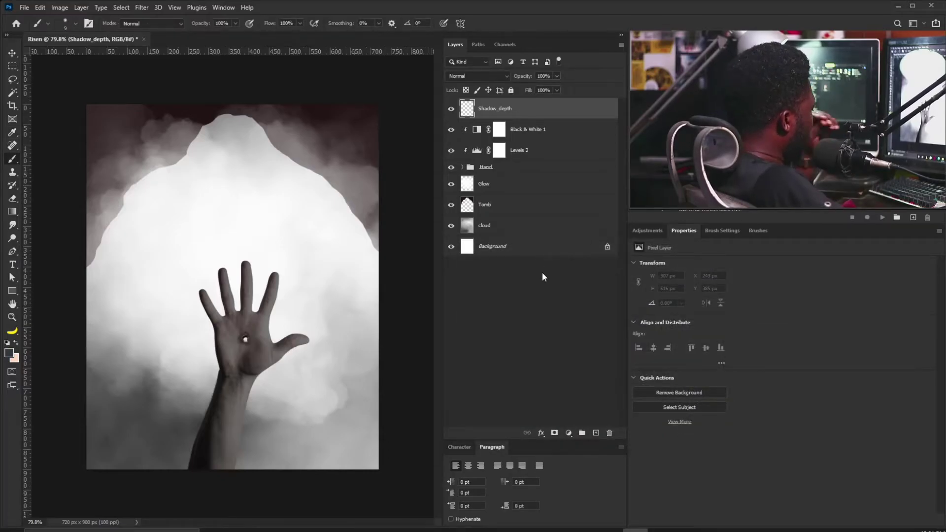
# Step: Paint dark clouds along the canvas's lower edge with the 282 px cloud brush, using Shape Dynamics with 38% angle jitter
pyautogui.click(659, 233)
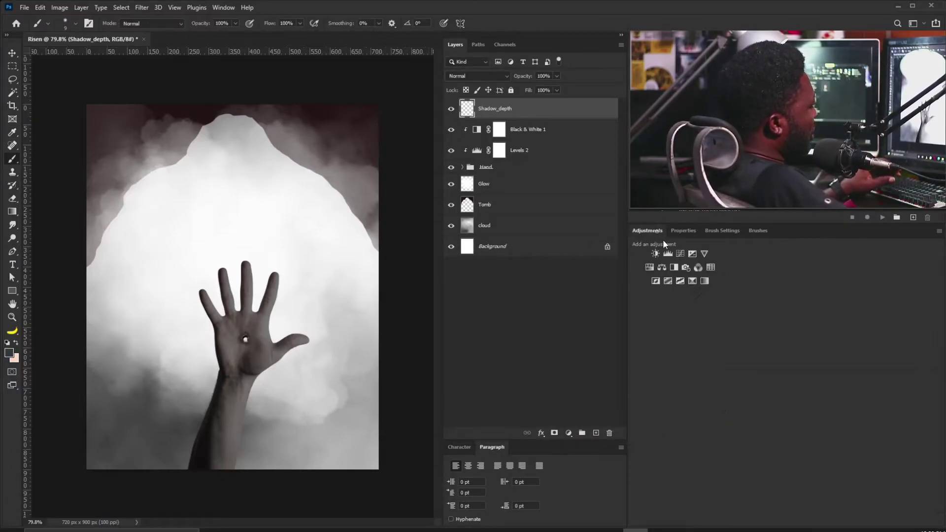
pyautogui.click(722, 232)
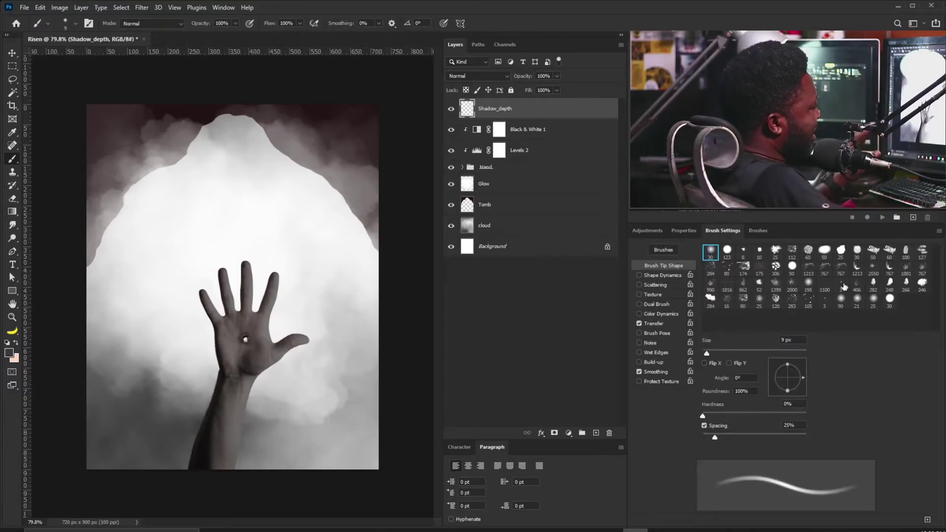
pyautogui.click(873, 282)
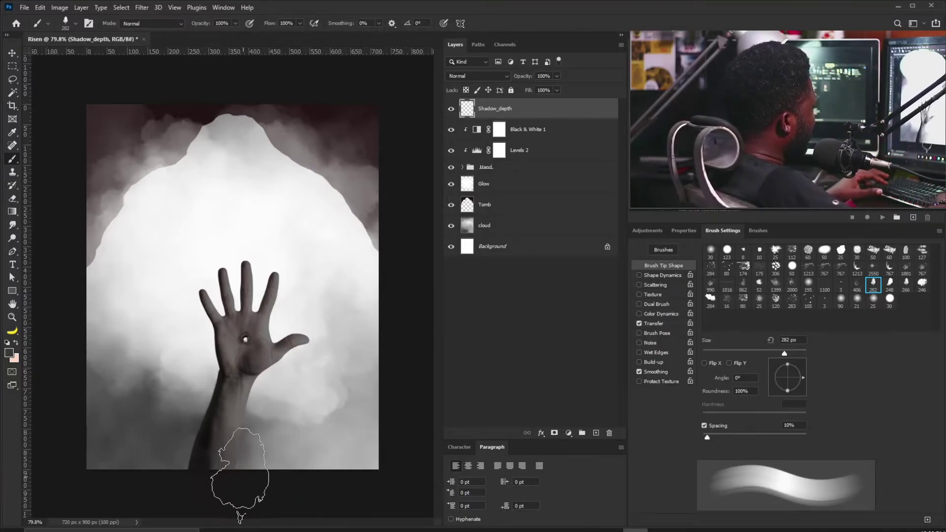
pyautogui.click(646, 275)
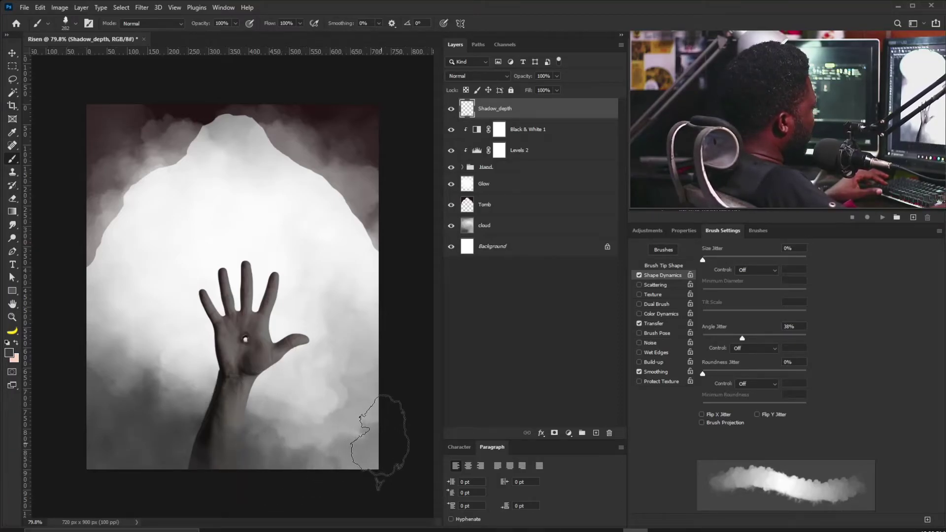
pyautogui.moveTo(318, 493)
pyautogui.mouseDown()
pyautogui.moveTo(376, 469)
pyautogui.moveTo(382, 442)
pyautogui.mouseUp()
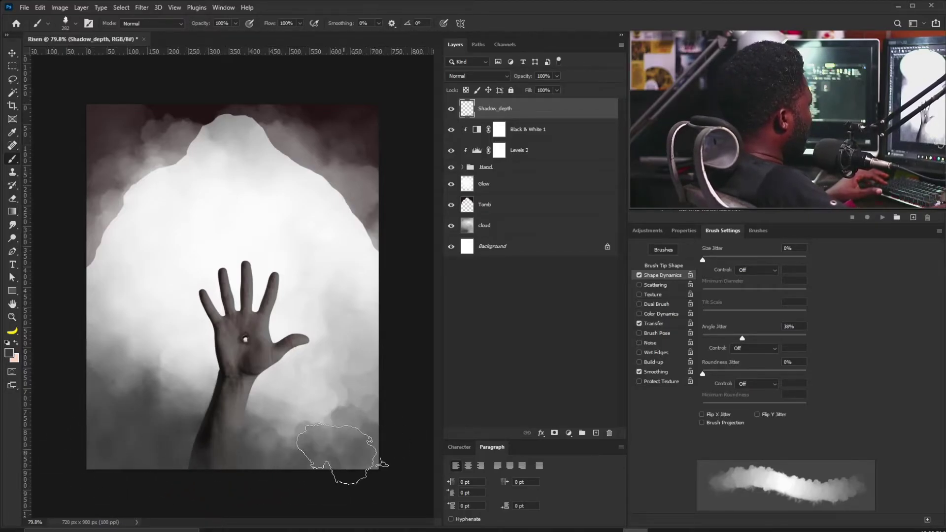
# Step: Soften the painted clouds on the Shadow_depth layer with a slight Gaussian Blur
pyautogui.click(143, 7)
pyautogui.moveTo(186, 122)
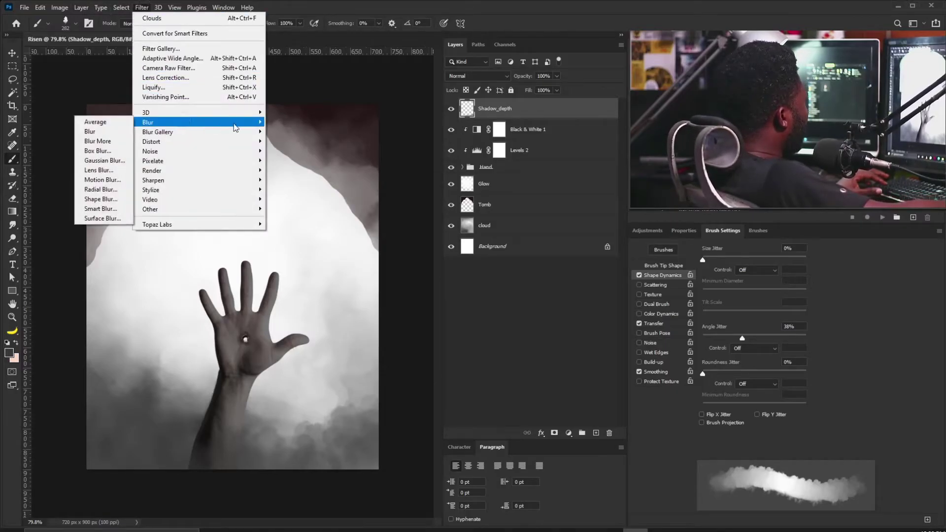
pyautogui.click(104, 161)
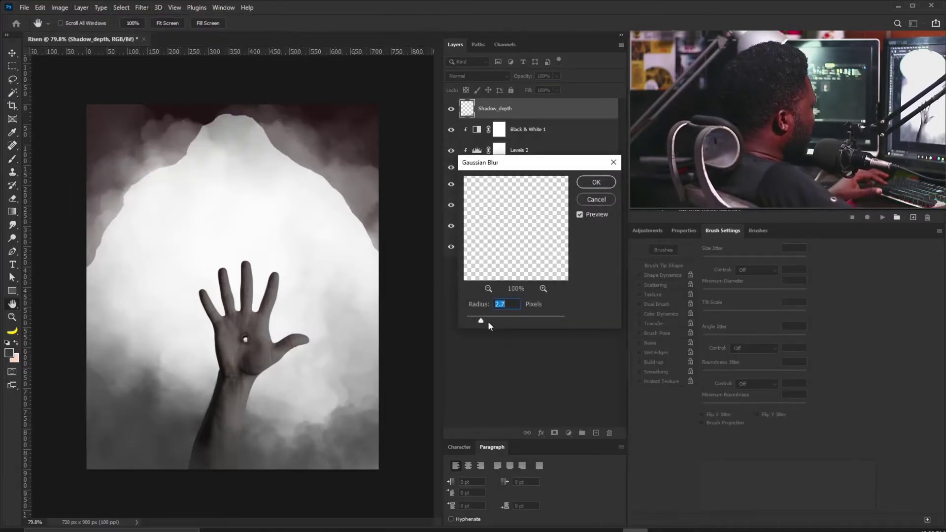
pyautogui.moveTo(481, 318); pyautogui.dragTo(486, 319)
pyautogui.click(597, 182)
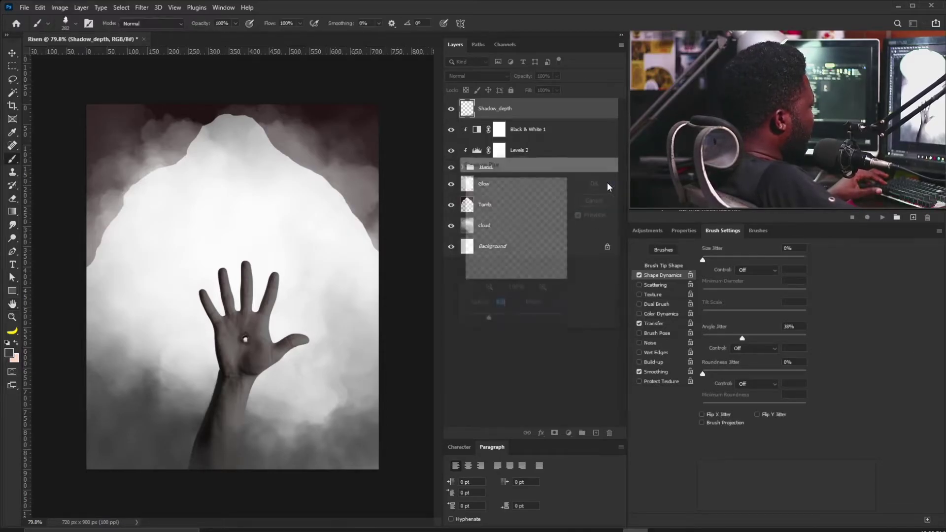
pyautogui.press('b')
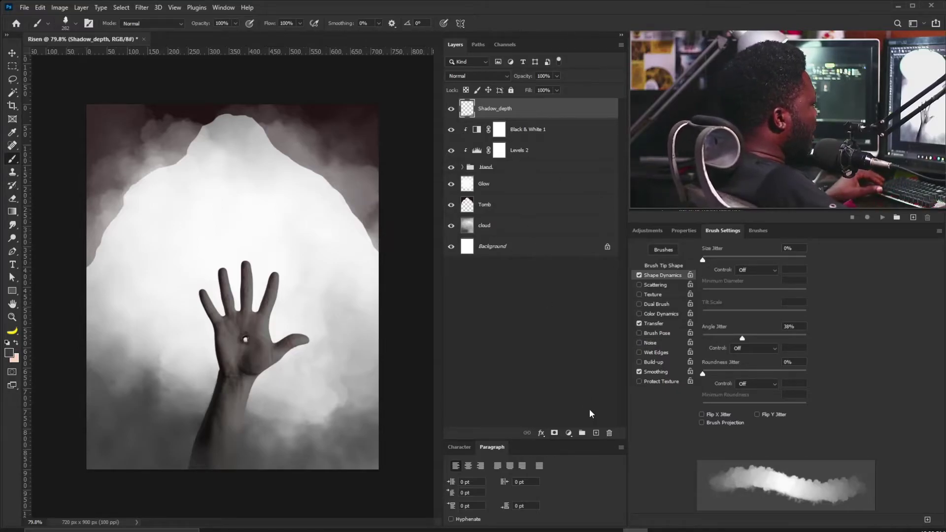
# Step: Create a new layer named Zoom fx and render black-and-white clouds on it
pyautogui.keyDown('alt'); pyautogui.click(596, 433); pyautogui.keyUp('alt')
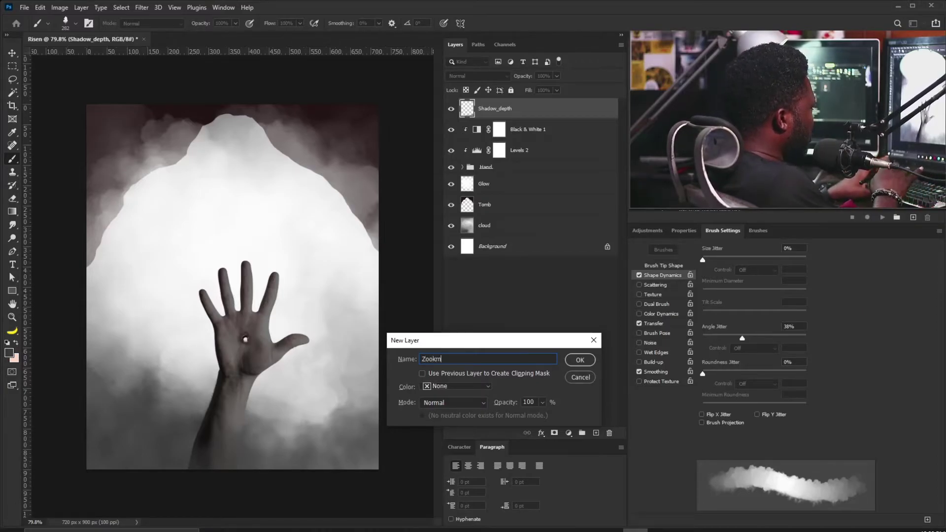
pyautogui.write('Zoom')
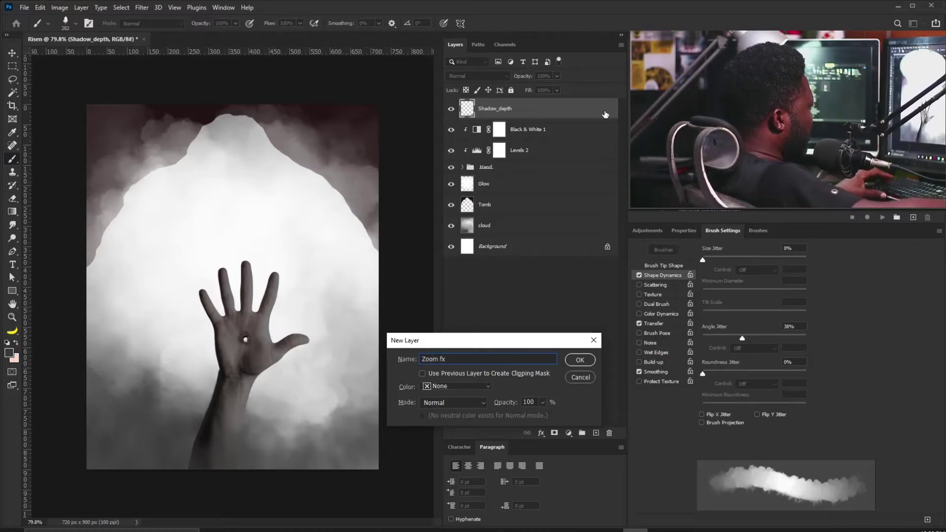
pyautogui.click(580, 360)
pyautogui.click(142, 7)
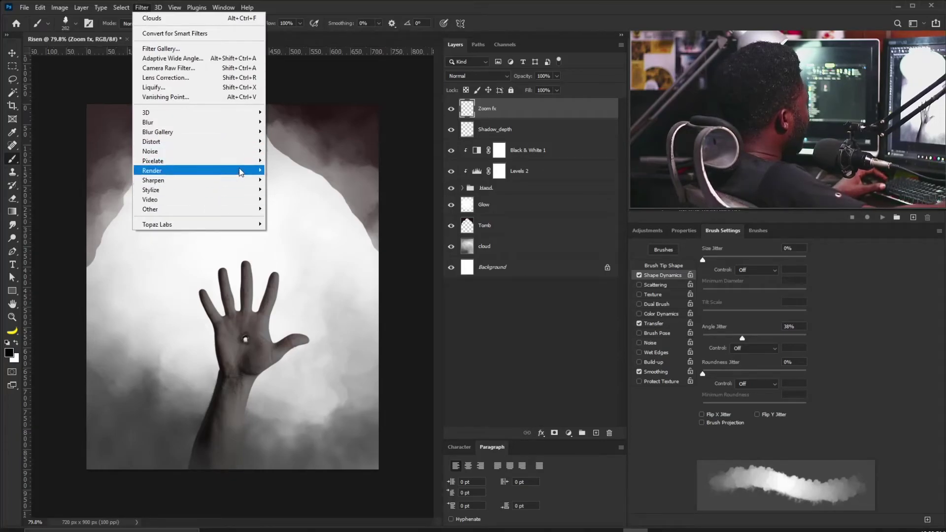
pyautogui.click(87, 204)
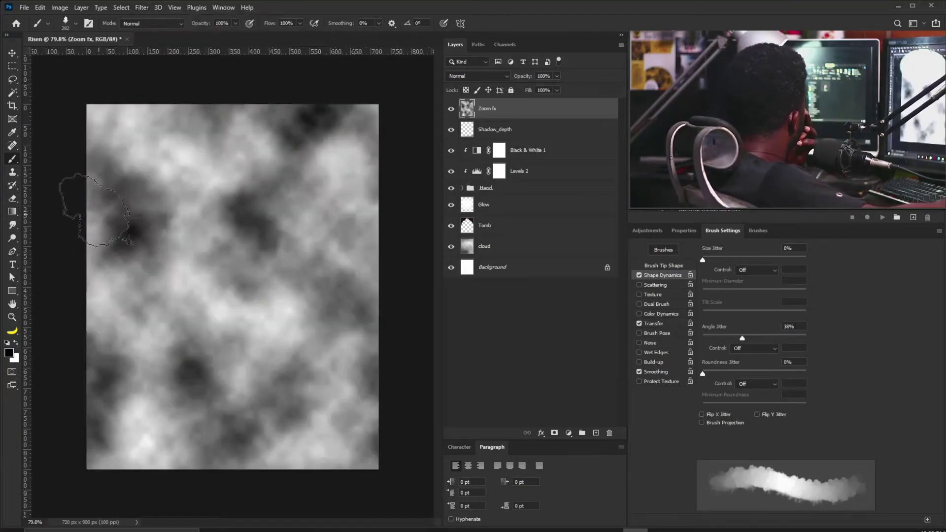
# Step: Apply a Radial Blur to the Zoom fx clouds with amount 100, Zoom method, Best quality and the blur center moved to the upper left
pyautogui.click(142, 7)
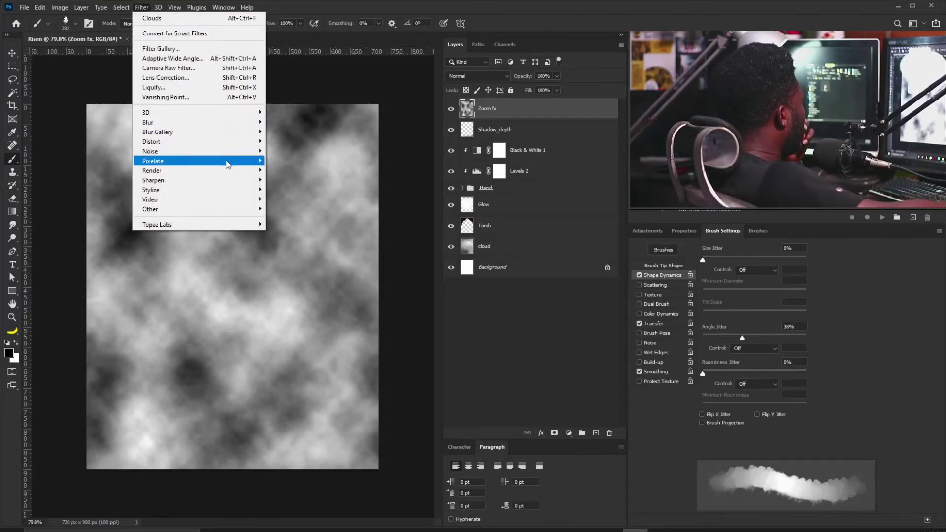
pyautogui.moveTo(207, 122)
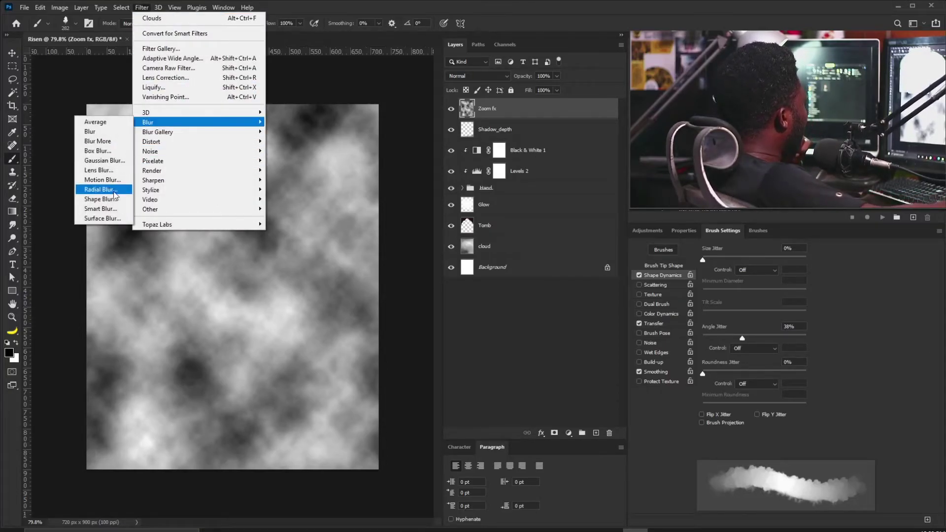
pyautogui.click(101, 190)
pyautogui.moveTo(643, 222)
pyautogui.mouseDown()
pyautogui.moveTo(356, 216)
pyautogui.moveTo(318, 229)
pyautogui.mouseUp()
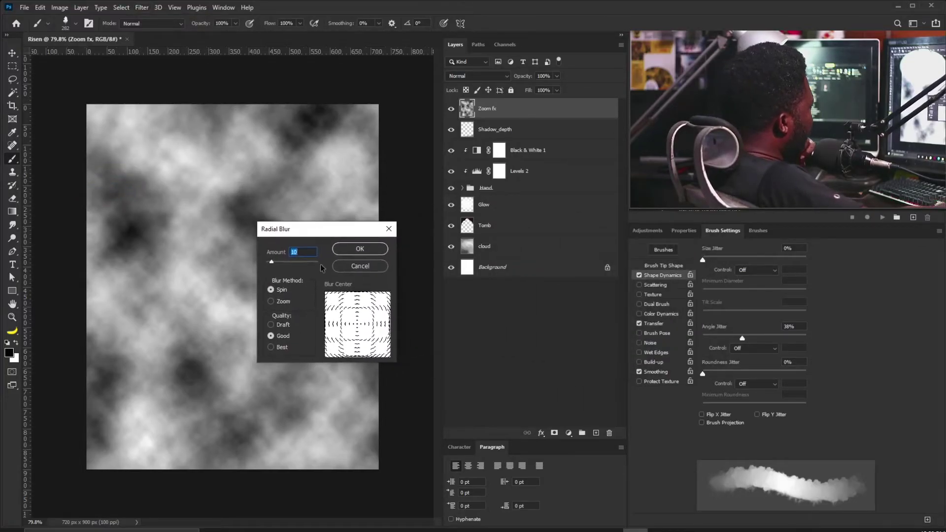
pyautogui.click(279, 303)
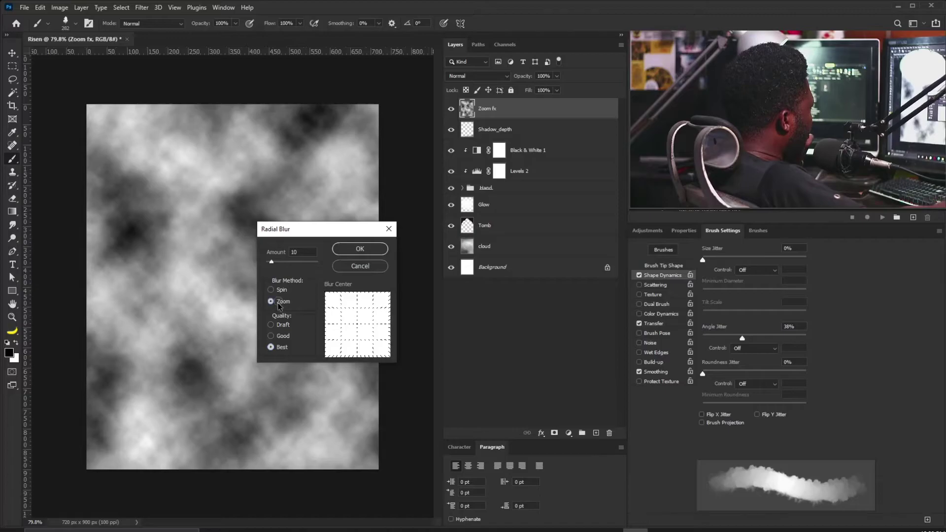
pyautogui.moveTo(277, 264); pyautogui.dragTo(350, 266)
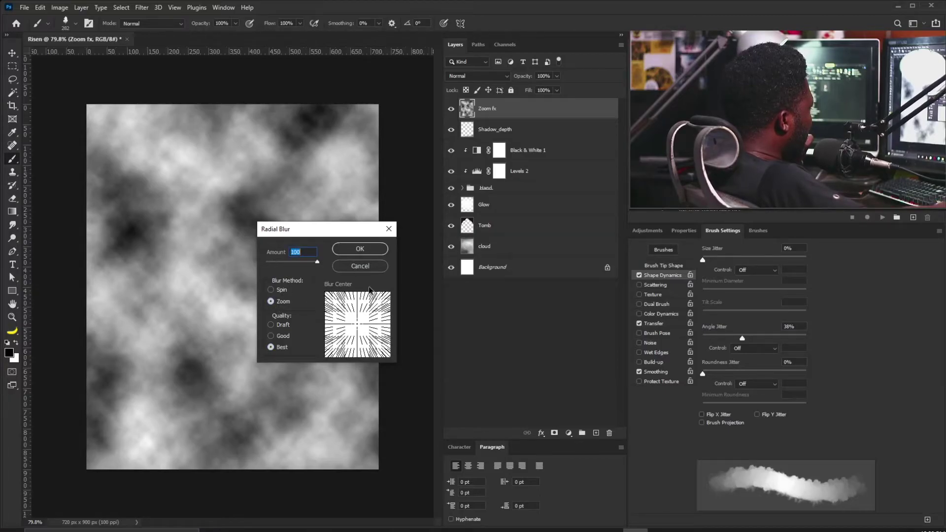
pyautogui.moveTo(362, 329)
pyautogui.mouseDown()
pyautogui.moveTo(382, 296)
pyautogui.moveTo(347, 350)
pyautogui.moveTo(383, 296)
pyautogui.moveTo(355, 290)
pyautogui.mouseUp()
pyautogui.click(369, 249)
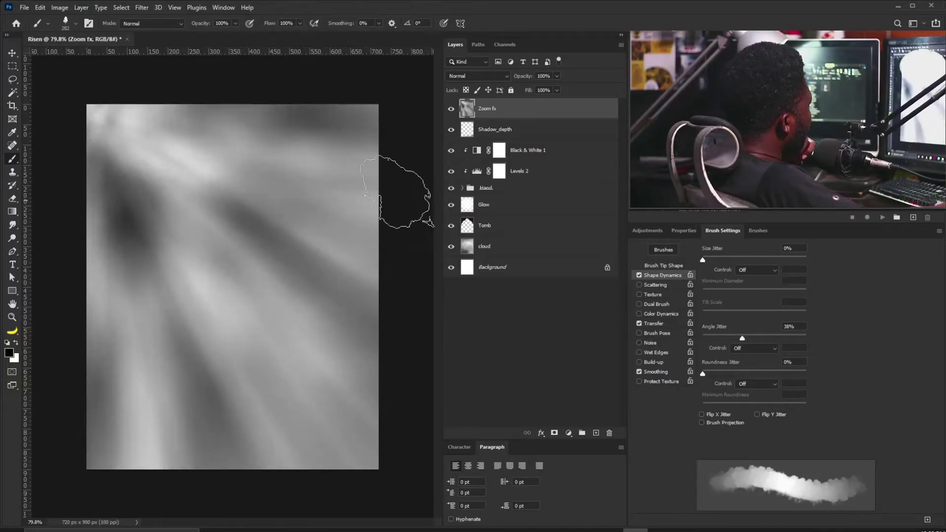
# Step: Blend the Zoom fx layer in Hard Light mode at 36% opacity
pyautogui.click(488, 75)
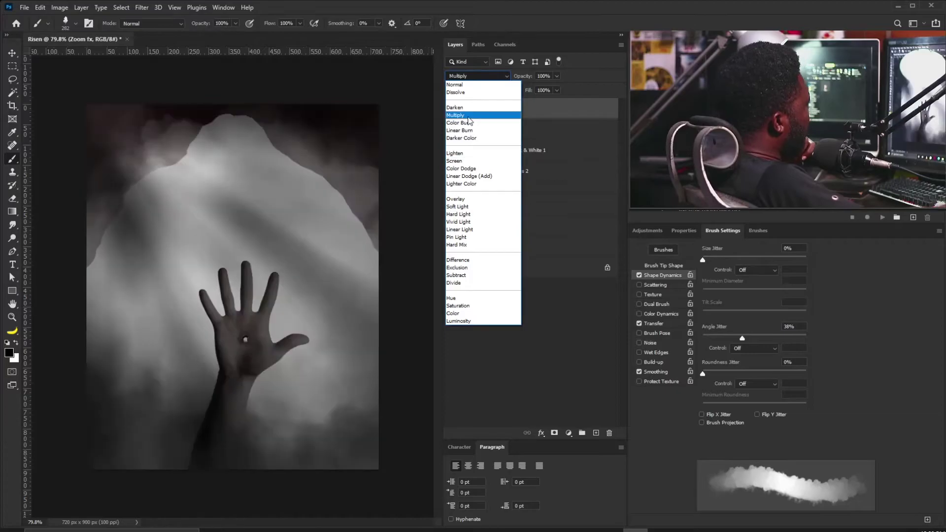
pyautogui.click(458, 215)
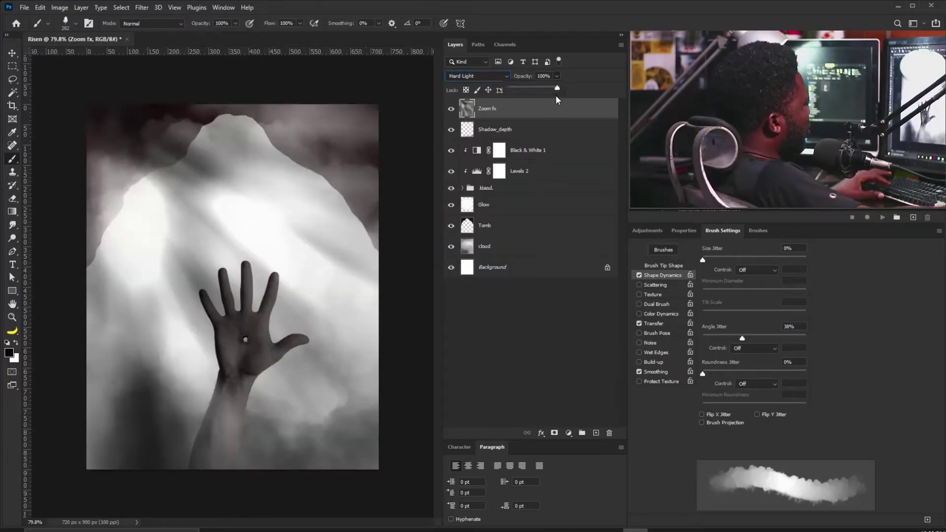
pyautogui.moveTo(543, 94); pyautogui.dragTo(525, 99)
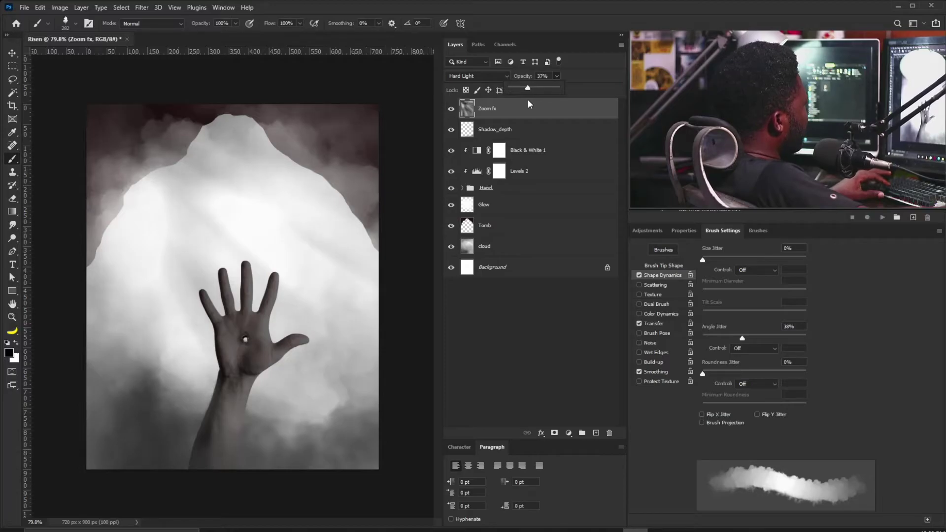
pyautogui.moveTo(528, 104); pyautogui.dragTo(526, 112)
# Step: Brighten the Zoom fx layer with Levels, setting the midtone input to 1.5 and the white input to 238
pyautogui.hotkey('ctrl', 'l')
pyautogui.moveTo(487, 347); pyautogui.dragTo(468, 353)
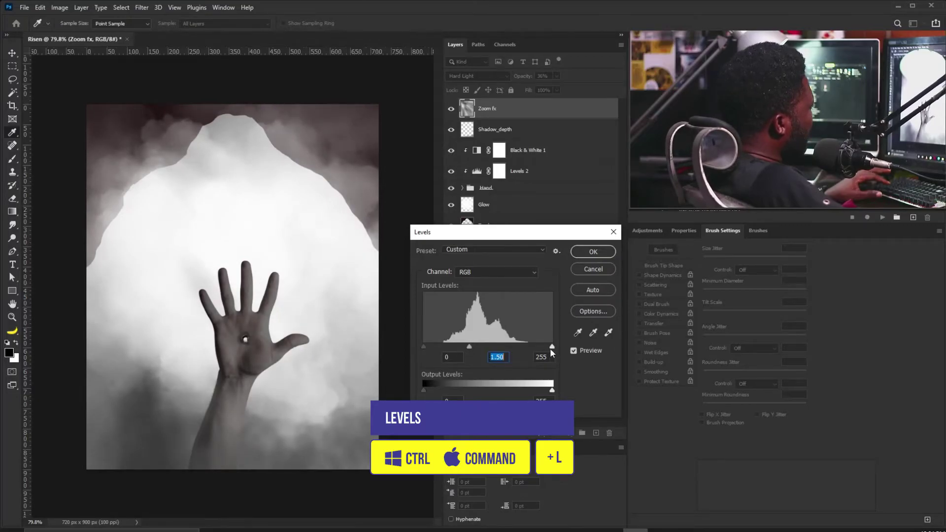
pyautogui.moveTo(551, 347); pyautogui.dragTo(545, 349)
pyautogui.click(424, 347)
pyautogui.press('b')
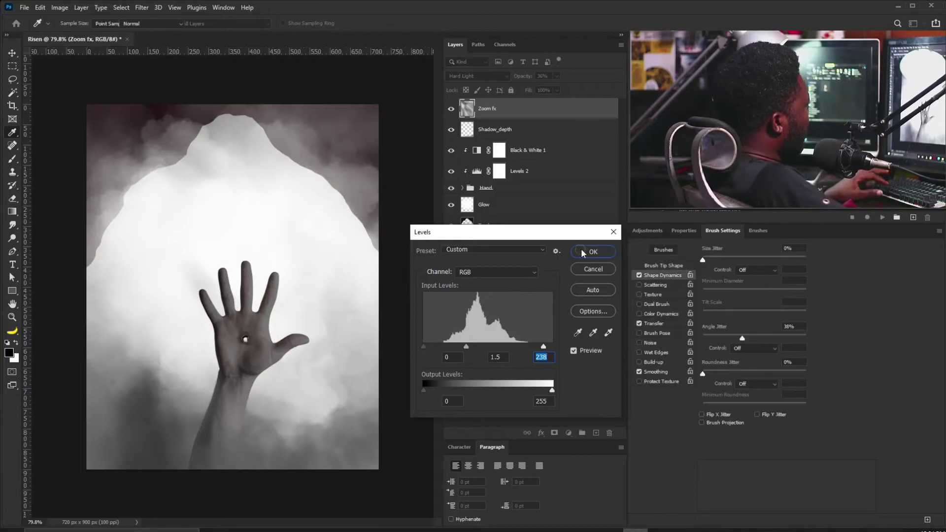
pyautogui.click(581, 248)
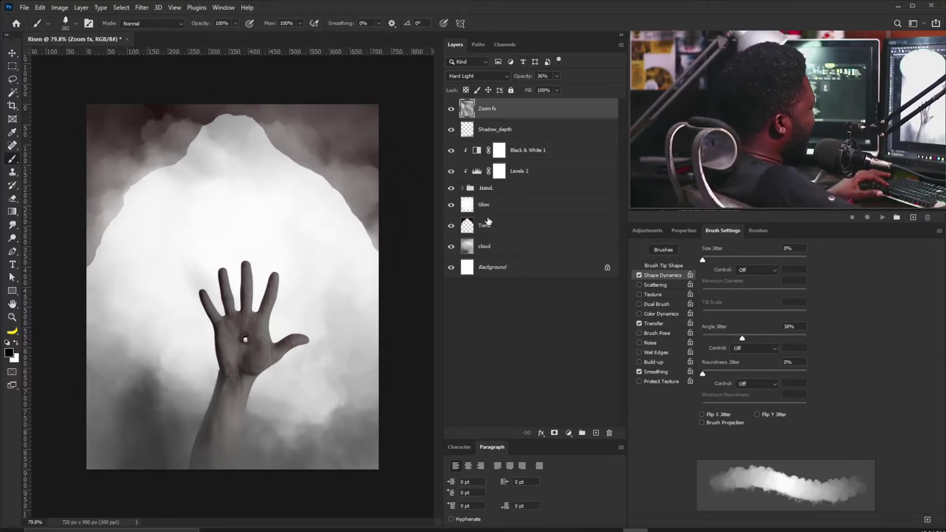
# Step: Soften the edges of the Tomb layer with a 7 px Field Blur
pyautogui.click(491, 231)
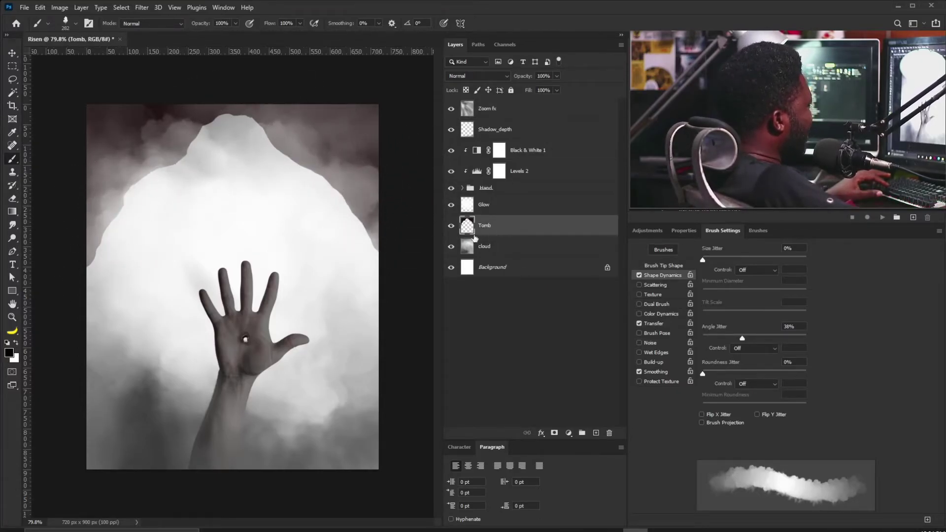
pyautogui.click(143, 8)
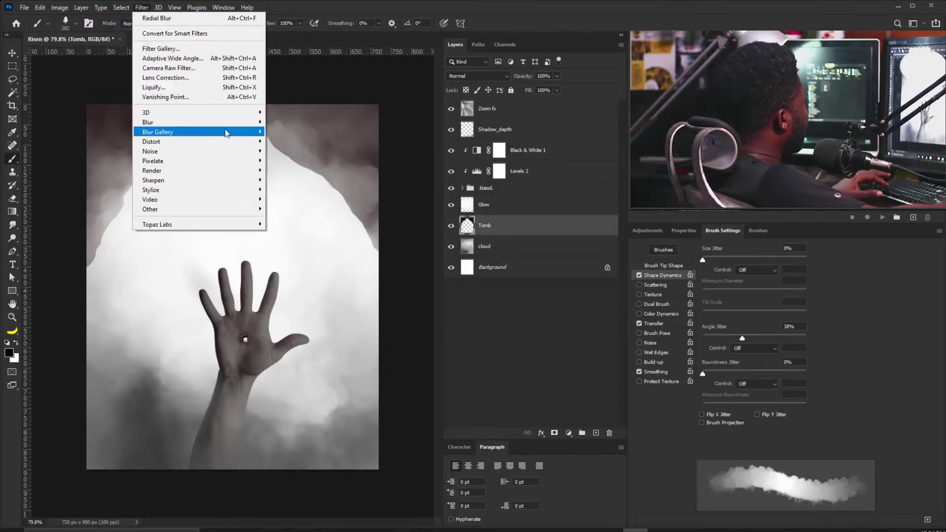
pyautogui.moveTo(238, 138)
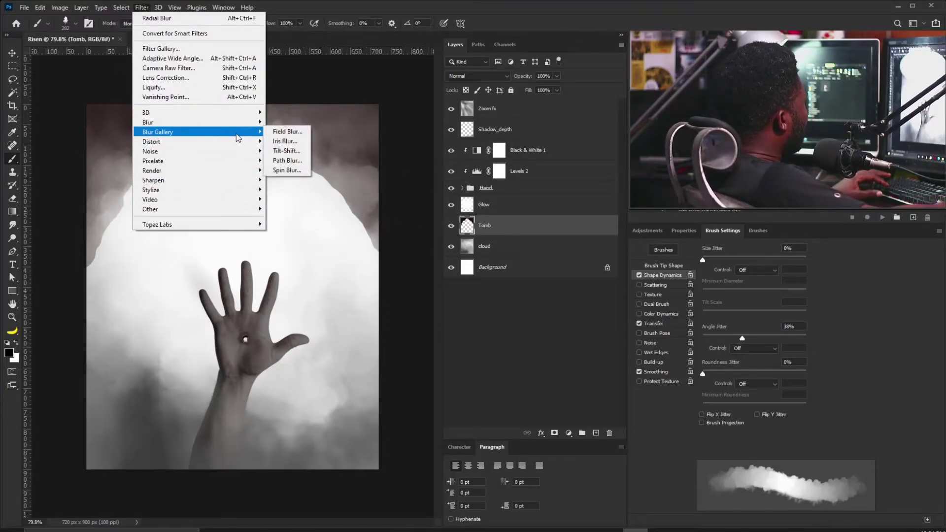
pyautogui.click(287, 131)
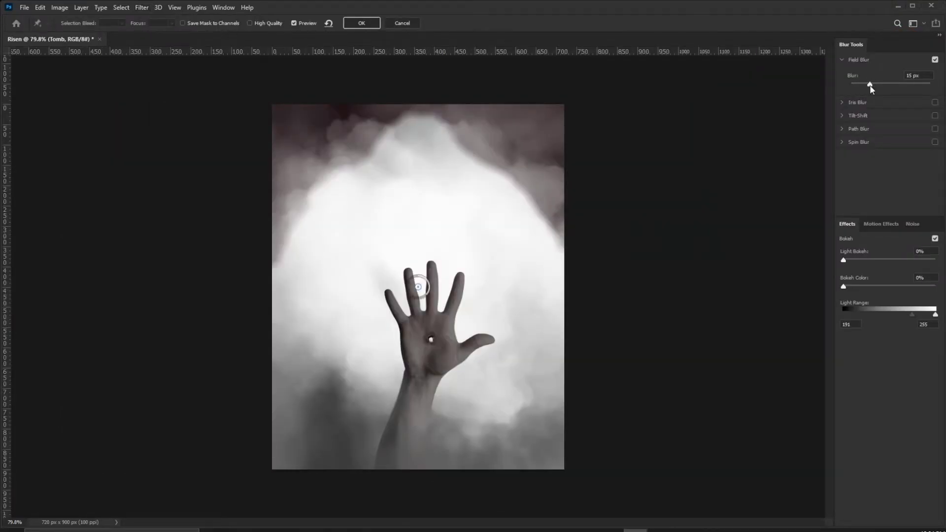
pyautogui.moveTo(871, 85); pyautogui.dragTo(862, 85)
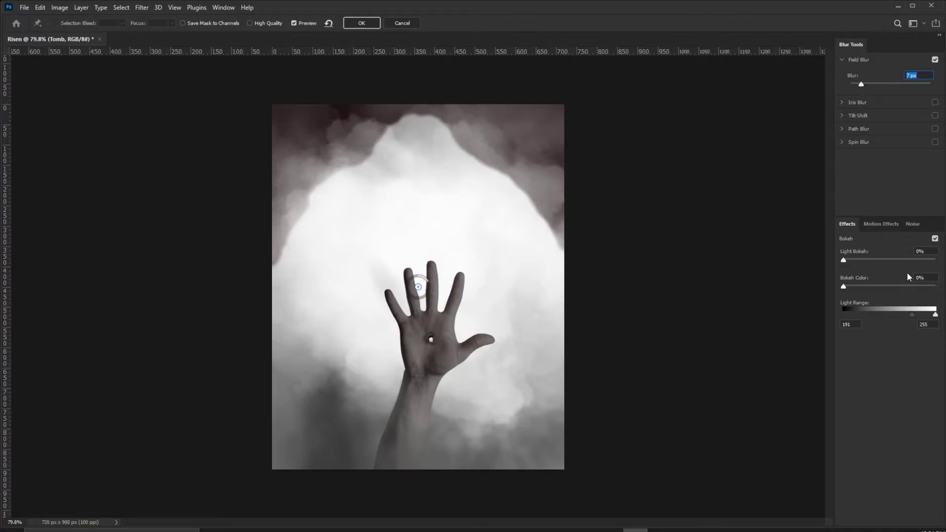
pyautogui.click(363, 23)
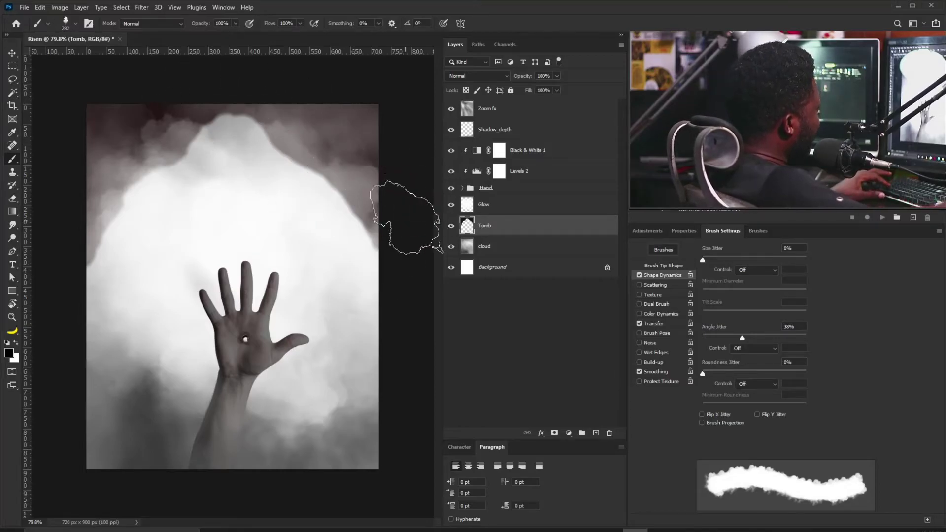
# Step: Darken the Tomb layer's midtones with Levels
pyautogui.press('ctrl')
pyautogui.hotkey('ctrl', 'l')
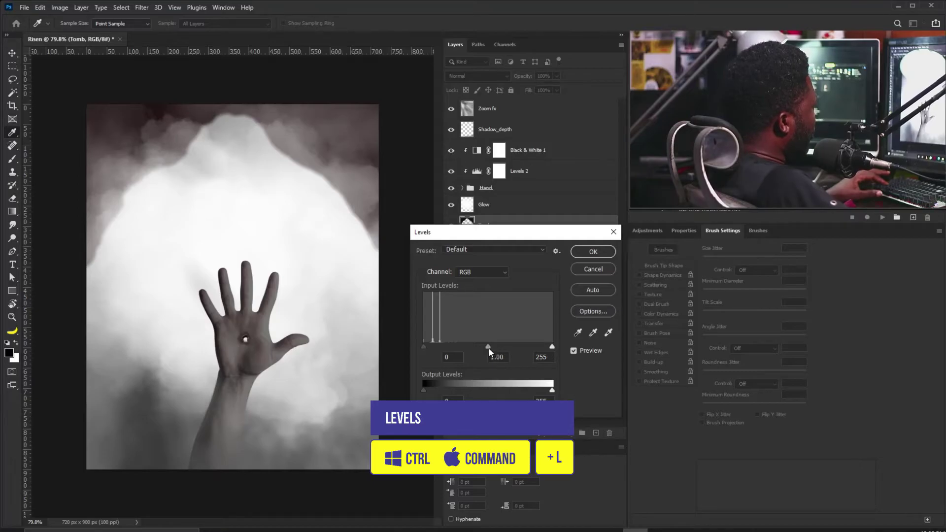
pyautogui.moveTo(489, 345)
pyautogui.mouseDown()
pyautogui.moveTo(480, 347)
pyautogui.moveTo(500, 350)
pyautogui.mouseUp()
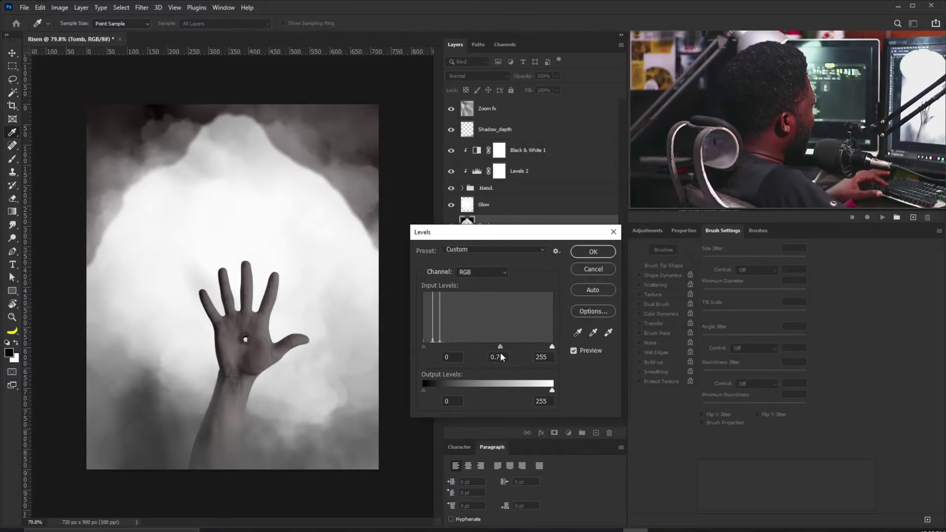
pyautogui.click(611, 250)
pyautogui.press('b')
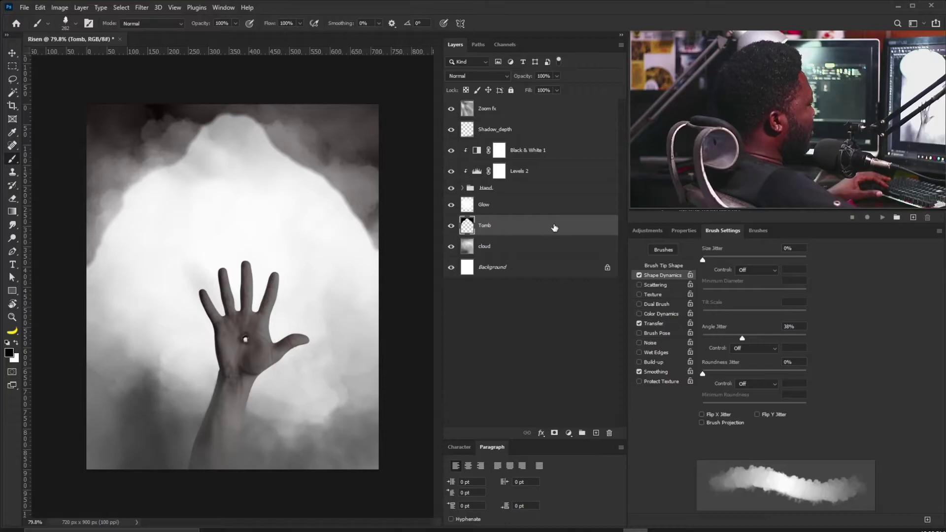
# Step: Add a Color Lookup adjustment above Zoom fx using TealOrangePlusContrast.3DL and set its opacity to 76%
pyautogui.hotkey('alt', '.')
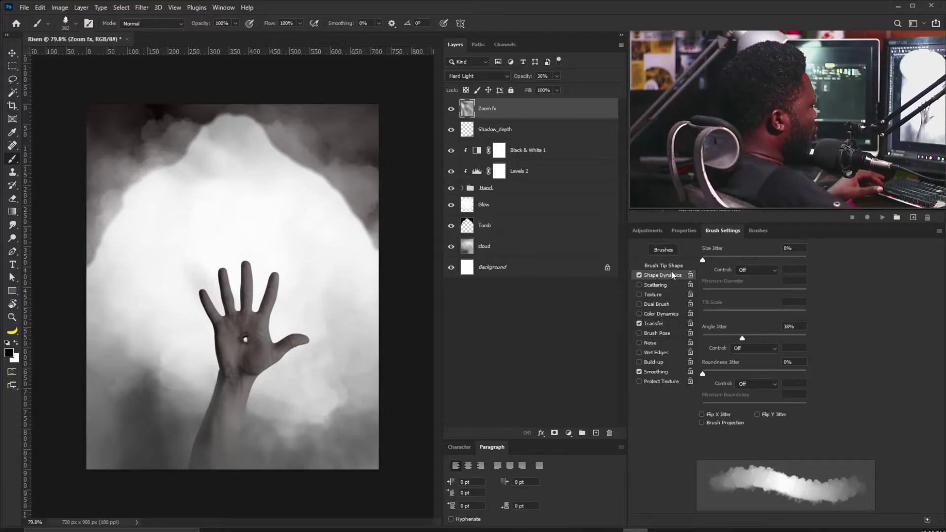
pyautogui.click(659, 232)
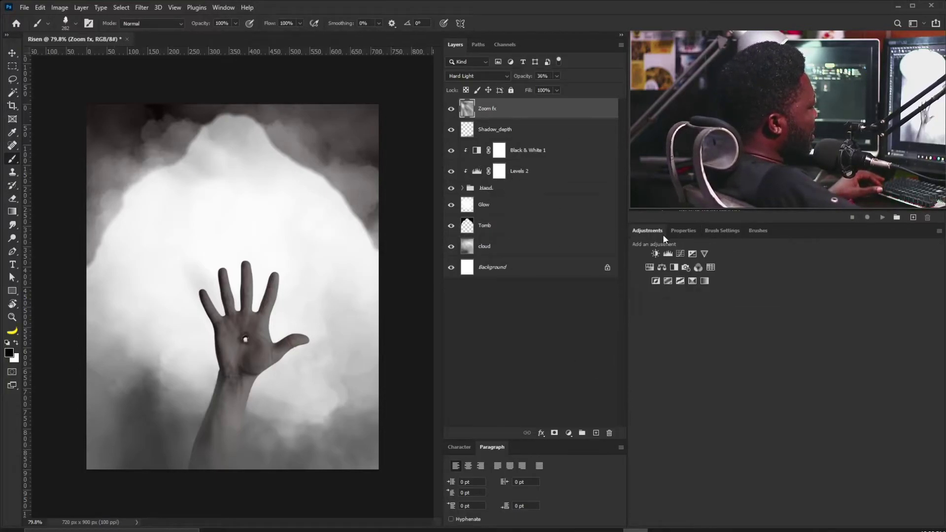
pyautogui.click(711, 267)
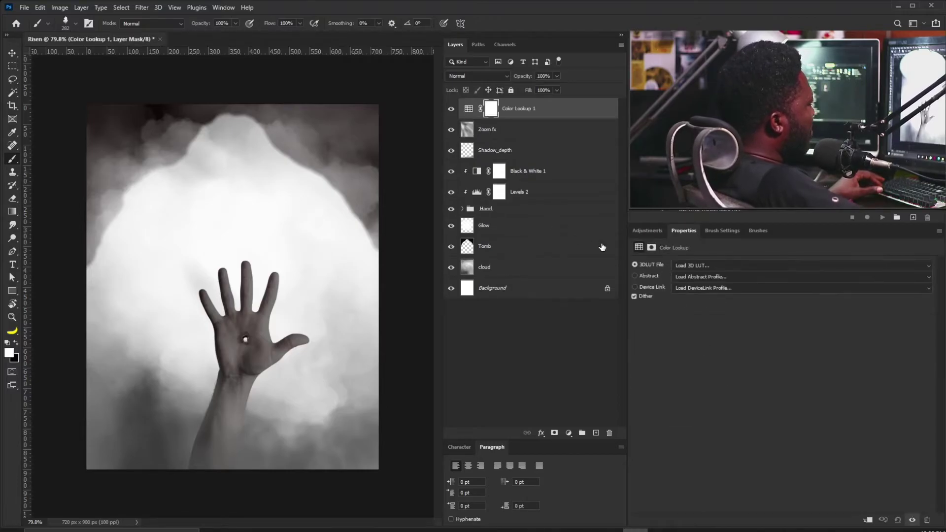
pyautogui.click(720, 266)
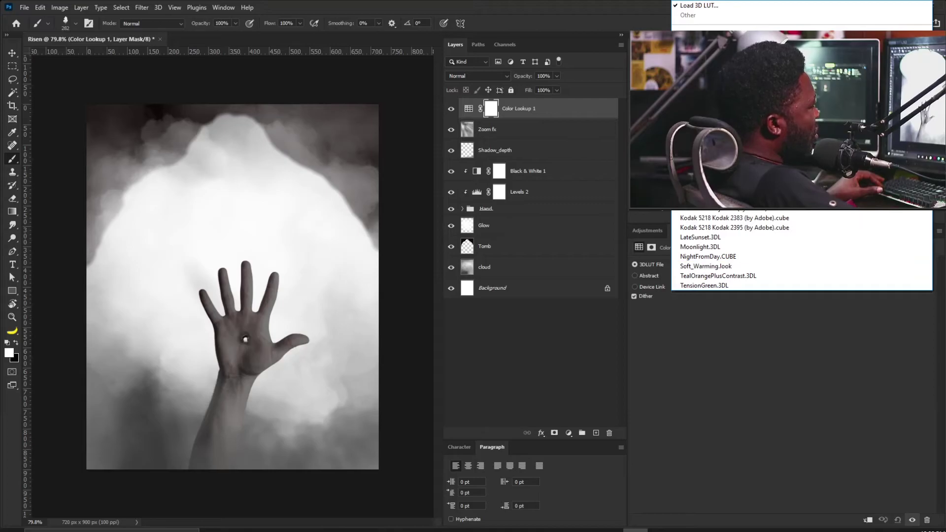
pyautogui.click(718, 275)
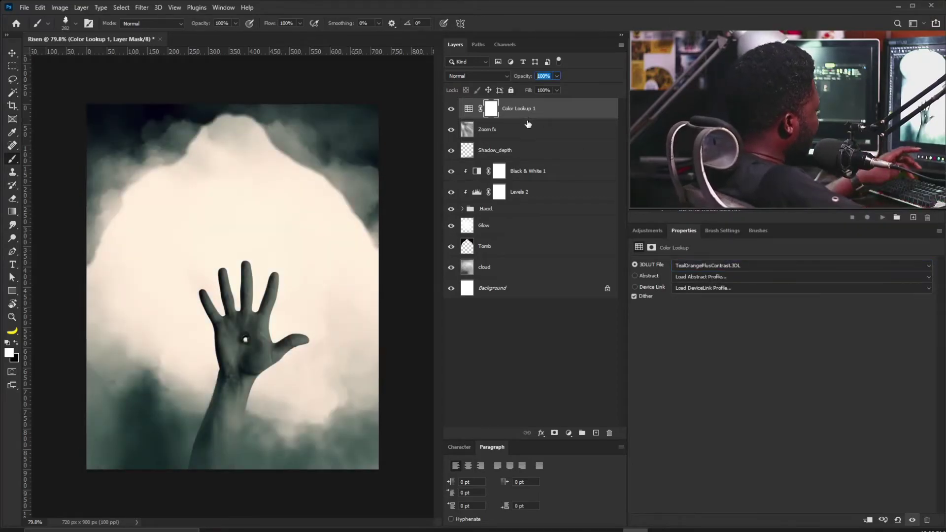
pyautogui.write('76')
# Step: Add a Gradient Map adjustment above the Color Lookup and make its starting color stop a dark navy blue
pyautogui.click(648, 230)
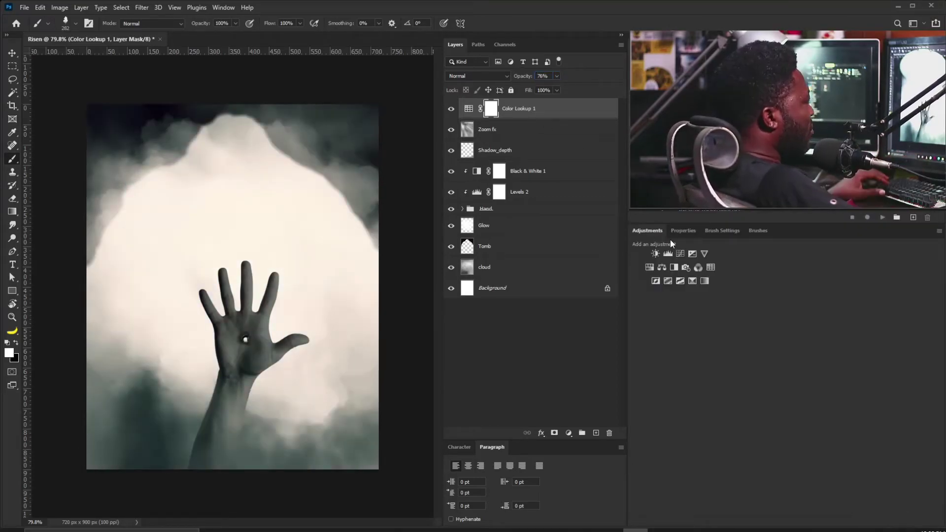
pyautogui.click(706, 282)
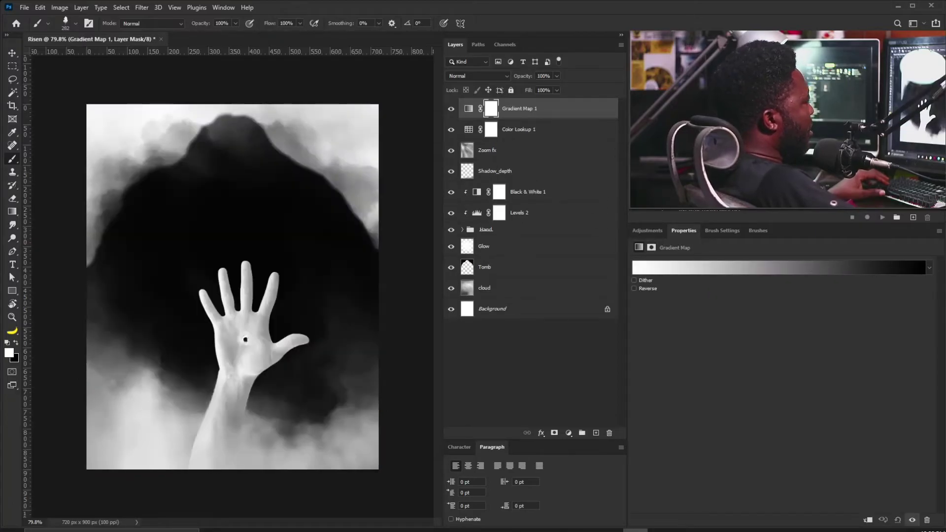
pyautogui.click(671, 273)
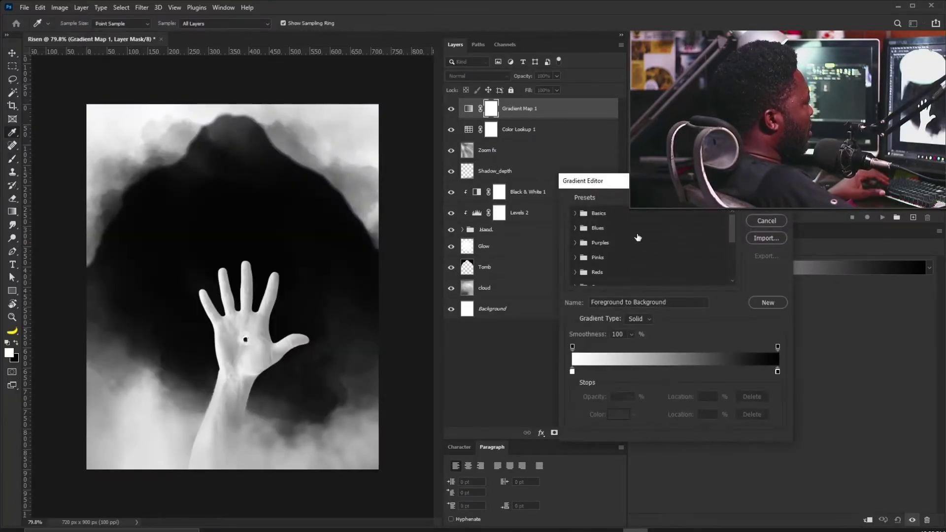
pyautogui.moveTo(626, 184); pyautogui.dragTo(469, 247)
pyautogui.click(386, 428)
pyautogui.click(433, 471)
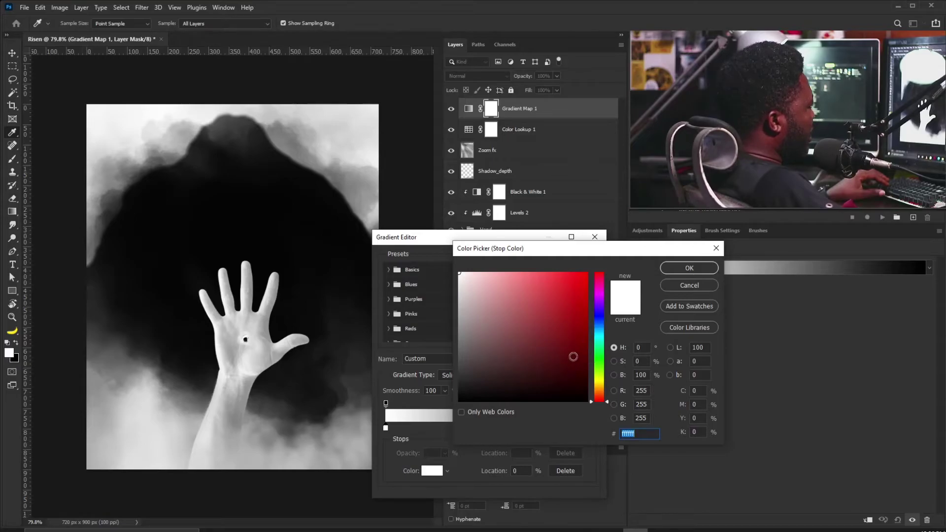
pyautogui.write('021d4a')
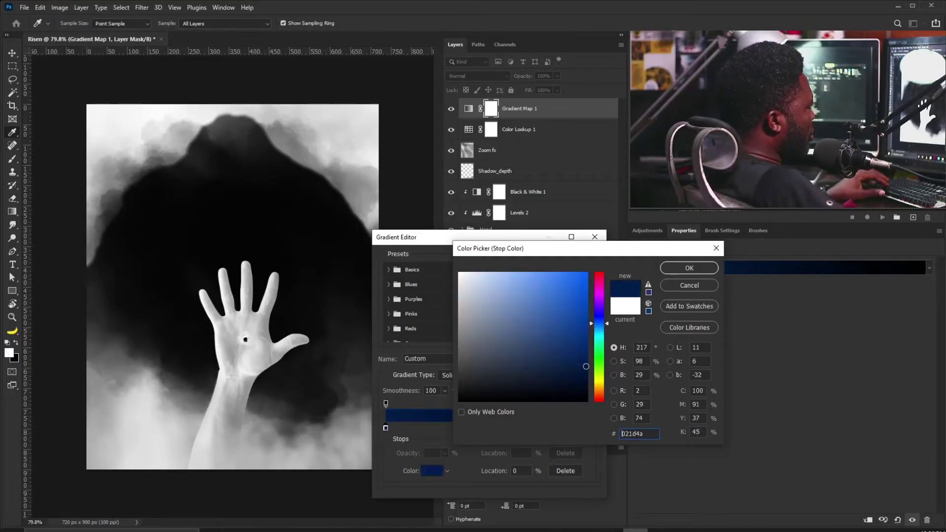
pyautogui.moveTo(600, 338); pyautogui.dragTo(601, 329)
pyautogui.click(683, 270)
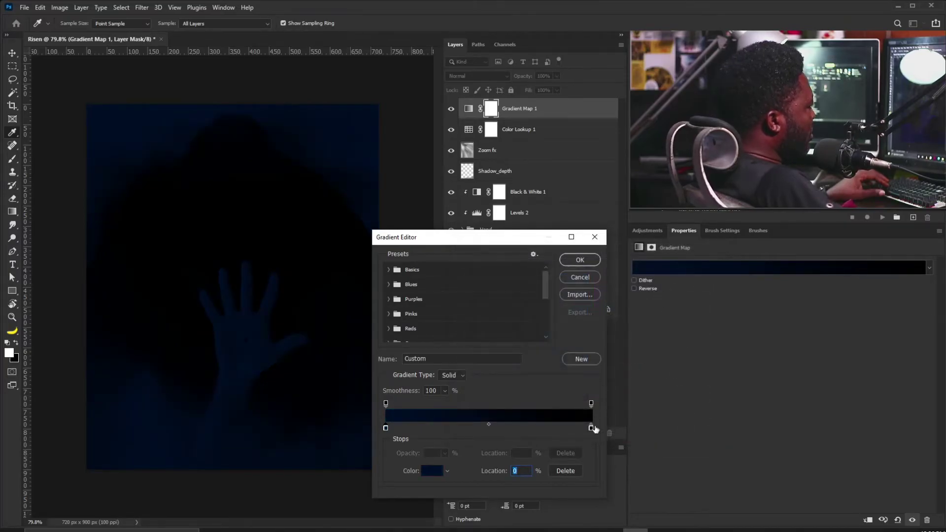
# Step: Set the Gradient Map's end color stop to white (ffffff) and lower the adjustment's opacity to 41%
pyautogui.click(431, 474)
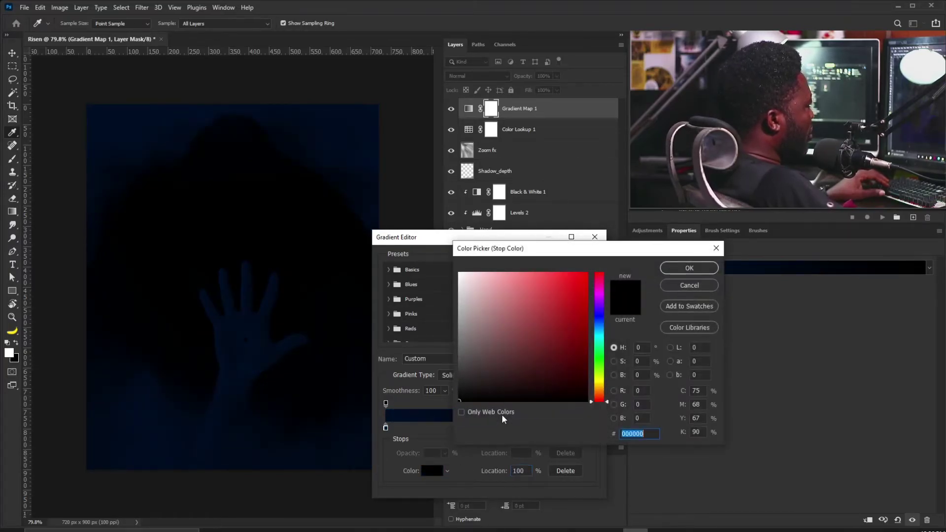
pyautogui.moveTo(481, 308)
pyautogui.mouseDown()
pyautogui.moveTo(456, 257)
pyautogui.moveTo(466, 278)
pyautogui.moveTo(456, 267)
pyautogui.mouseUp()
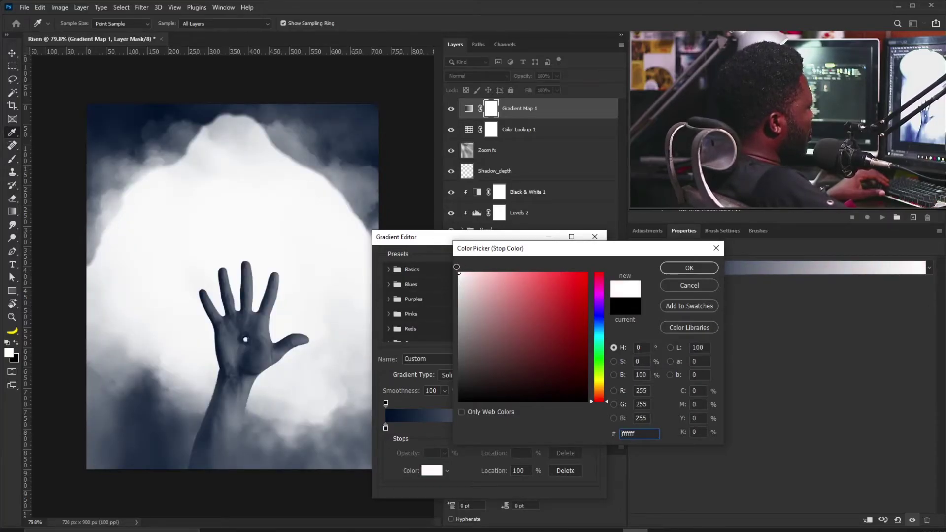
pyautogui.click(663, 269)
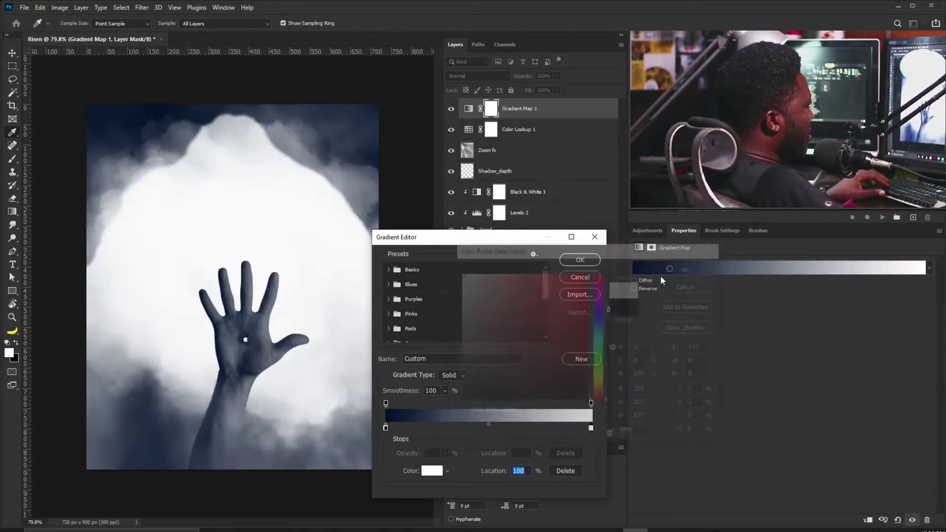
pyautogui.click(584, 260)
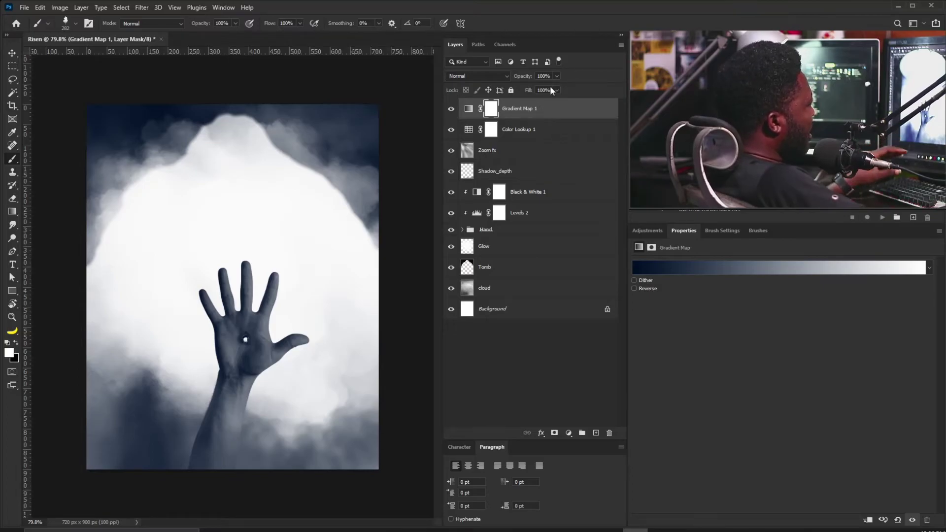
pyautogui.write('41')
pyautogui.press('Return')
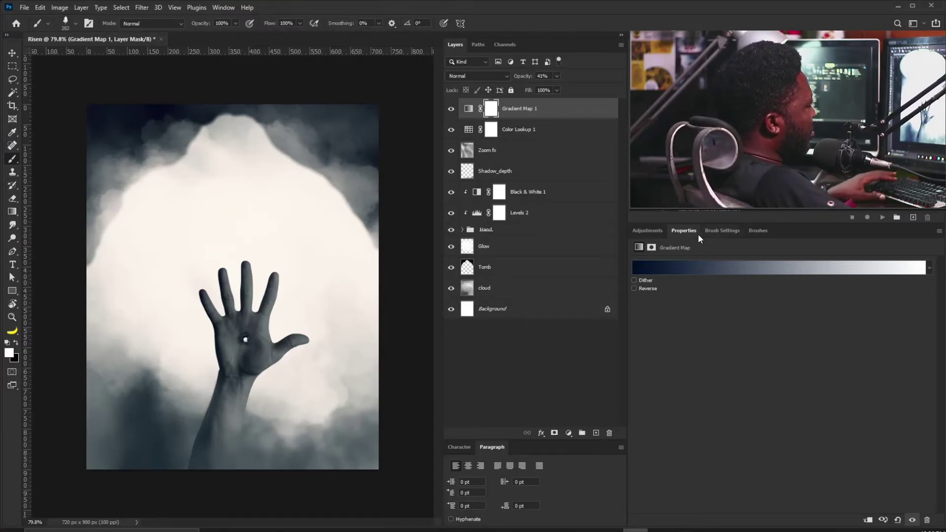
# Step: Turn off Shape Dynamics for the brush and choose the 30 px soft round tip
pyautogui.click(722, 231)
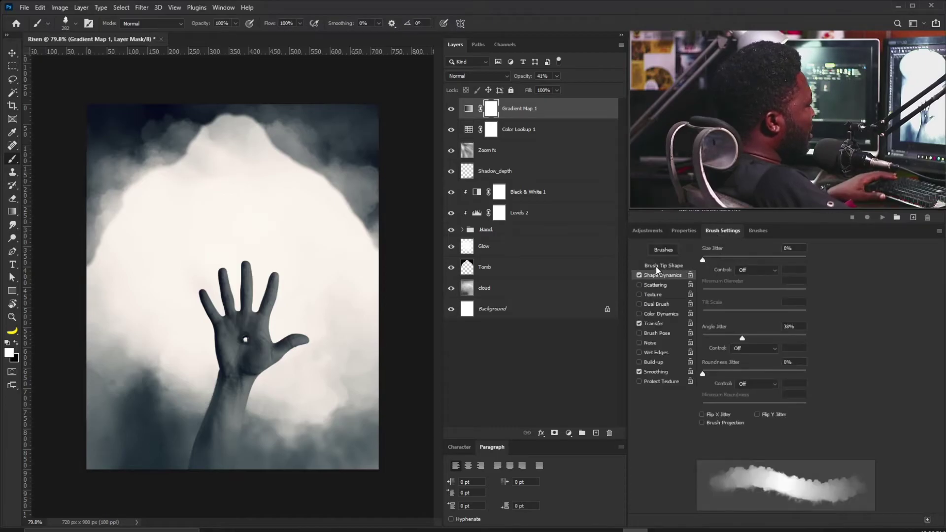
pyautogui.click(640, 275)
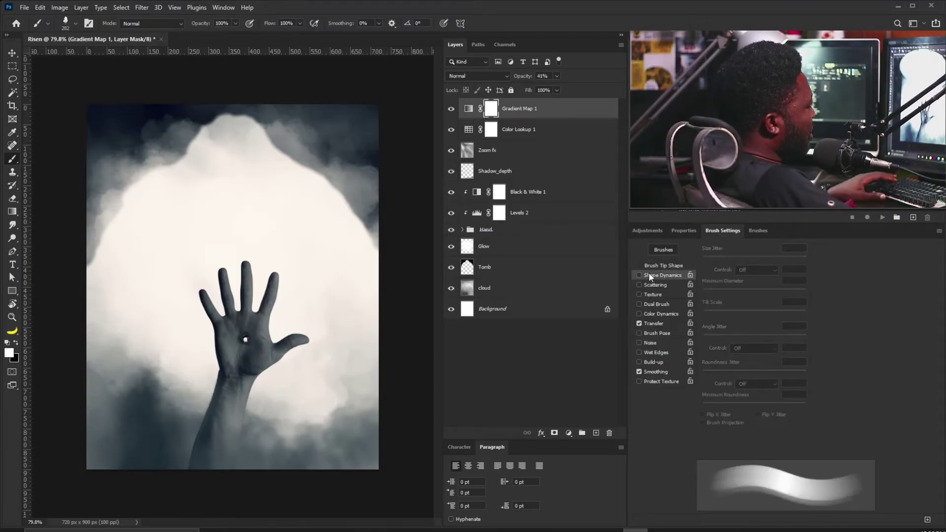
pyautogui.click(660, 267)
pyautogui.click(710, 253)
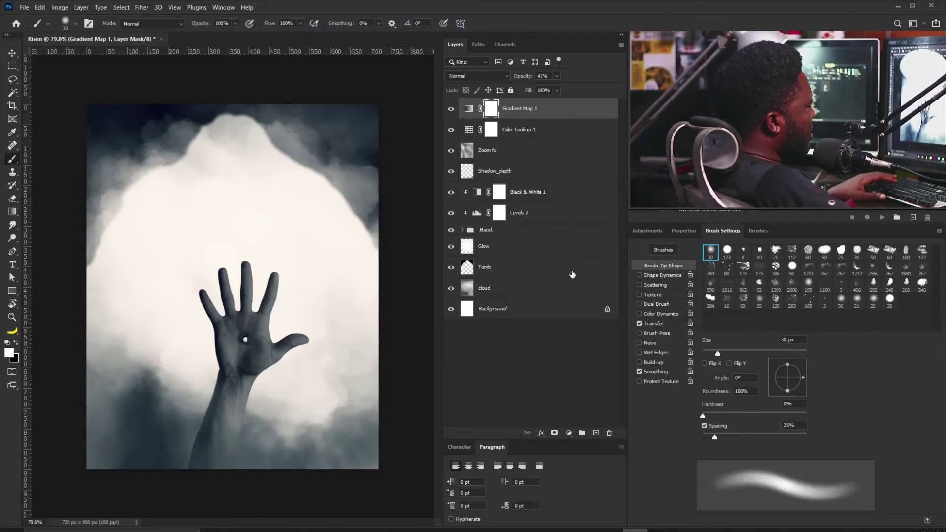
# Step: Enlarge the soft round brush to 300 px and paint black on the Gradient Map mask along the canvas's lower part
pyautogui.press('x')
pyautogui.press(']')
pyautogui.press(']')
pyautogui.press(']')
pyautogui.press(']')
pyautogui.press(']')
pyautogui.press(']')
pyautogui.press(']')
pyautogui.press(']')
pyautogui.press(']')
pyautogui.press(']')
pyautogui.press(']')
pyautogui.press(']')
pyautogui.press(']')
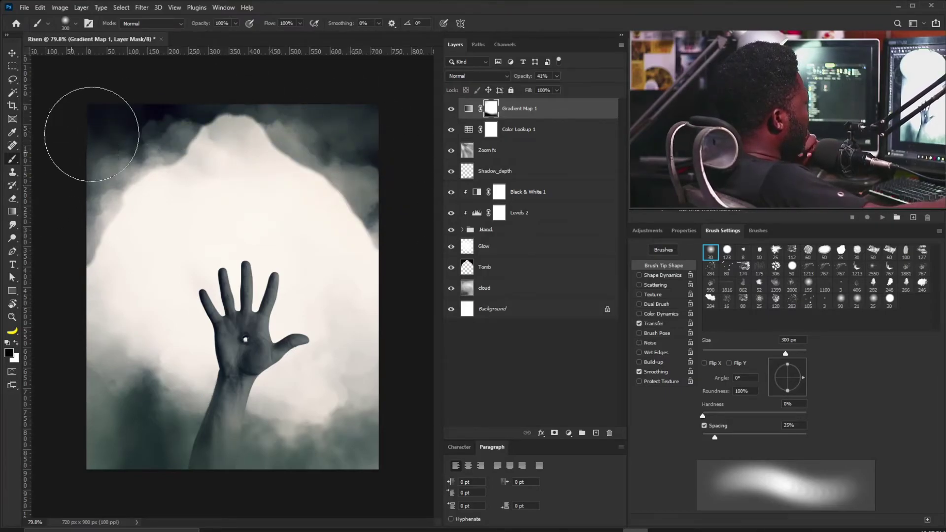
# Step: Duplicate the Glow layer, move the copy upward and stretch its width to about 118%
pyautogui.click(524, 248)
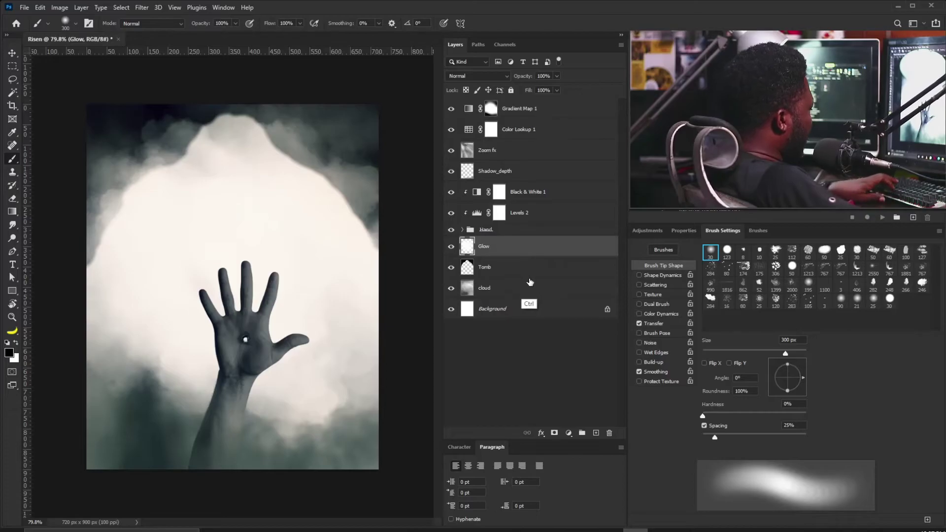
pyautogui.hotkey('ctrl', 'j')
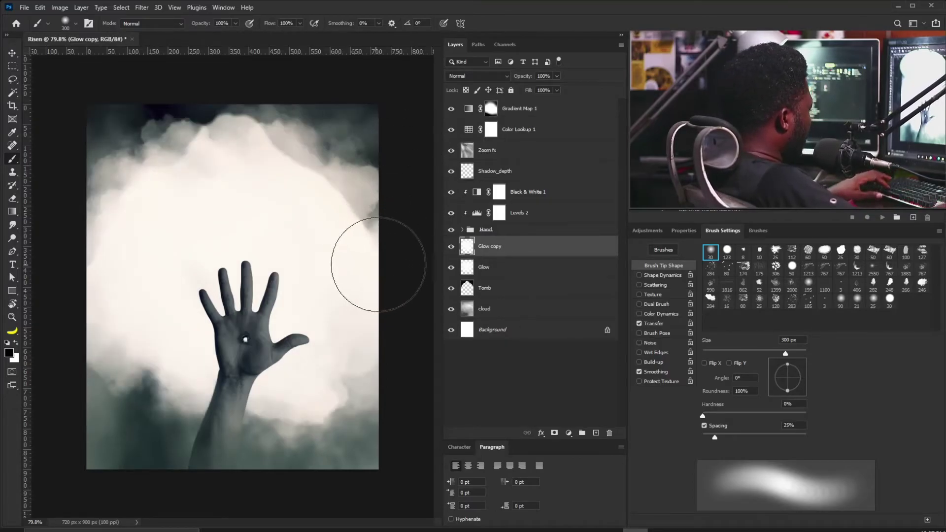
pyautogui.press('v')
pyautogui.moveTo(194, 177); pyautogui.dragTo(197, 146)
pyautogui.press('ctrl')
pyautogui.hotkey('ctrl', 't')
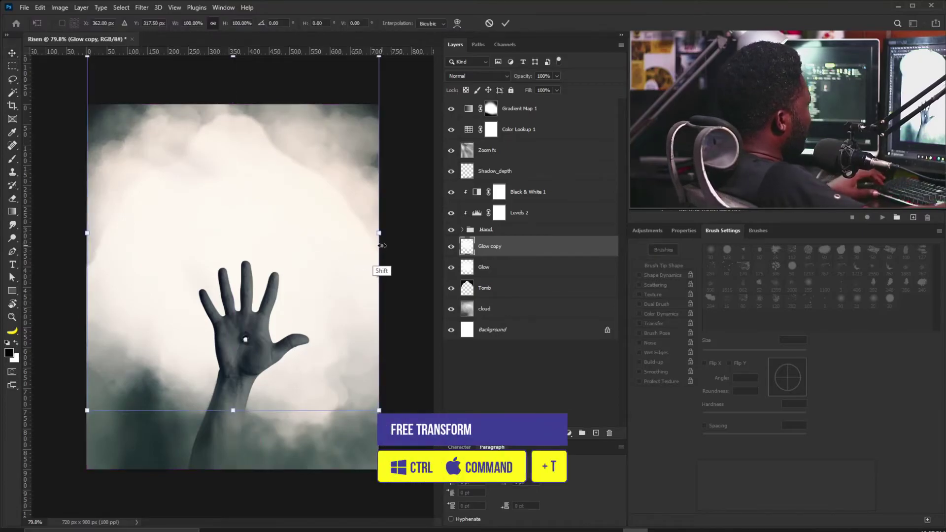
pyautogui.moveTo(379, 233); pyautogui.dragTo(405, 233)
pyautogui.press('Return')
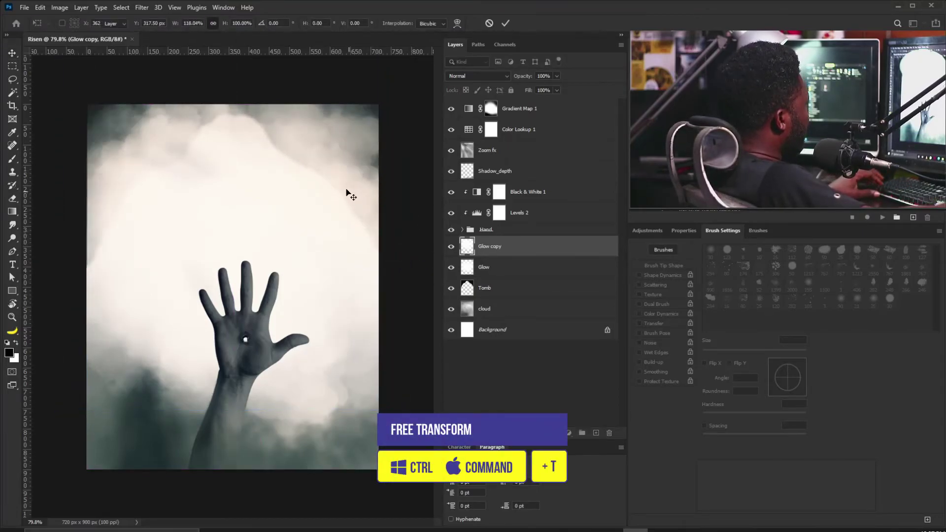
# Step: Apply a Gaussian Blur with radius 4.0 to the Glow copy, lower its opacity to 60% and nudge it slightly downward
pyautogui.click(141, 7)
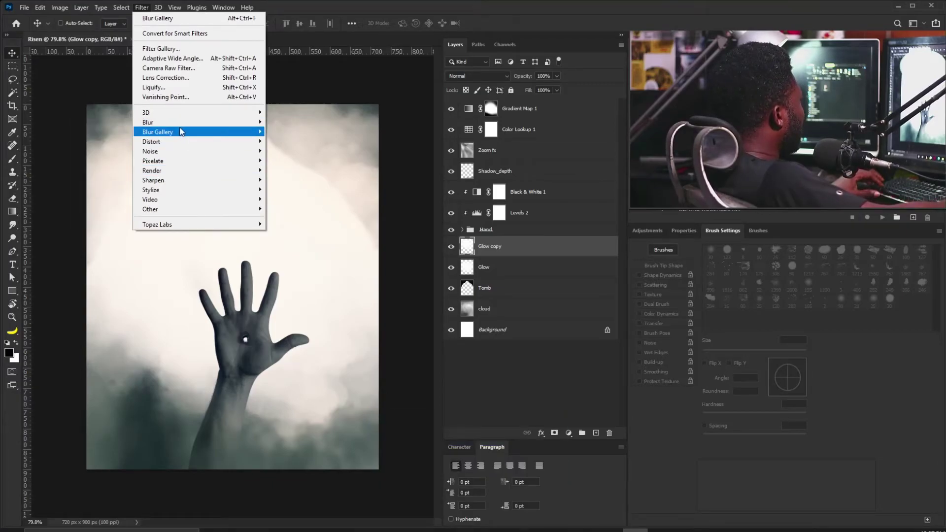
pyautogui.moveTo(171, 123)
pyautogui.click(104, 161)
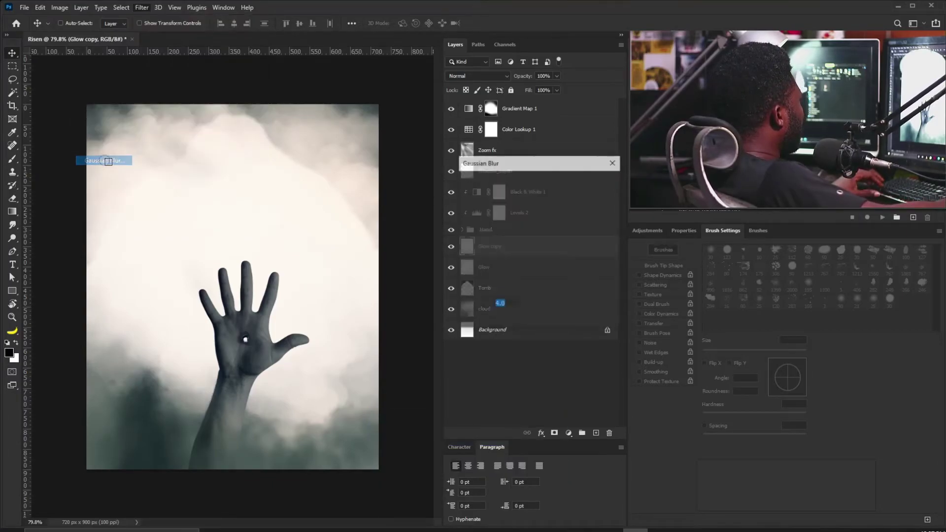
pyautogui.click(610, 182)
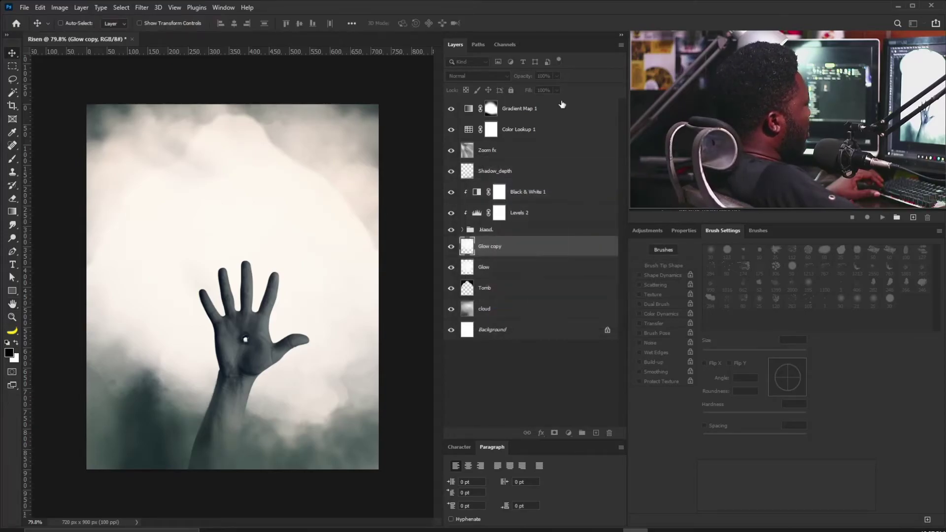
pyautogui.click(557, 76)
pyautogui.moveTo(559, 88); pyautogui.dragTo(540, 91)
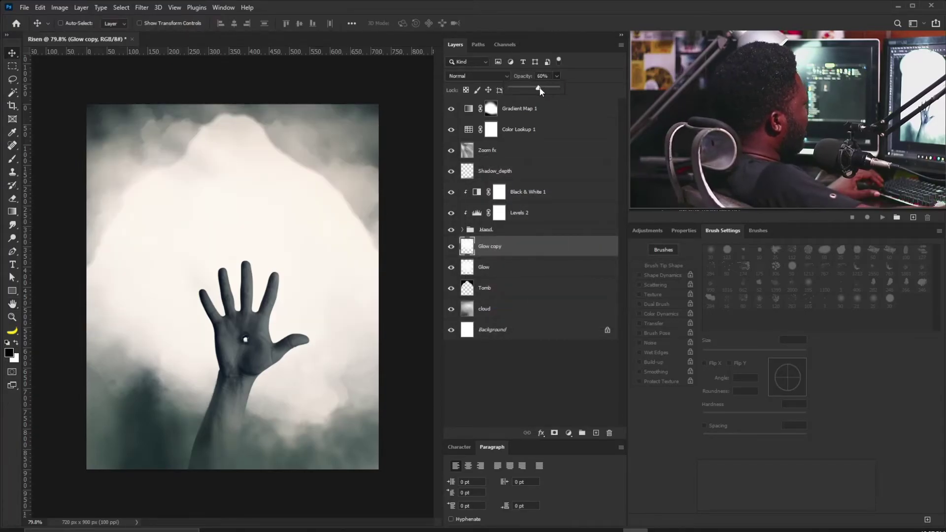
pyautogui.moveTo(337, 152)
pyautogui.mouseDown()
pyautogui.moveTo(340, 196)
pyautogui.moveTo(338, 166)
pyautogui.mouseUp()
# Step: Add a layer mask to the Zoom fx layer and paint black over the mask's lower part
pyautogui.click(532, 150)
pyautogui.click(555, 432)
pyautogui.press('b')
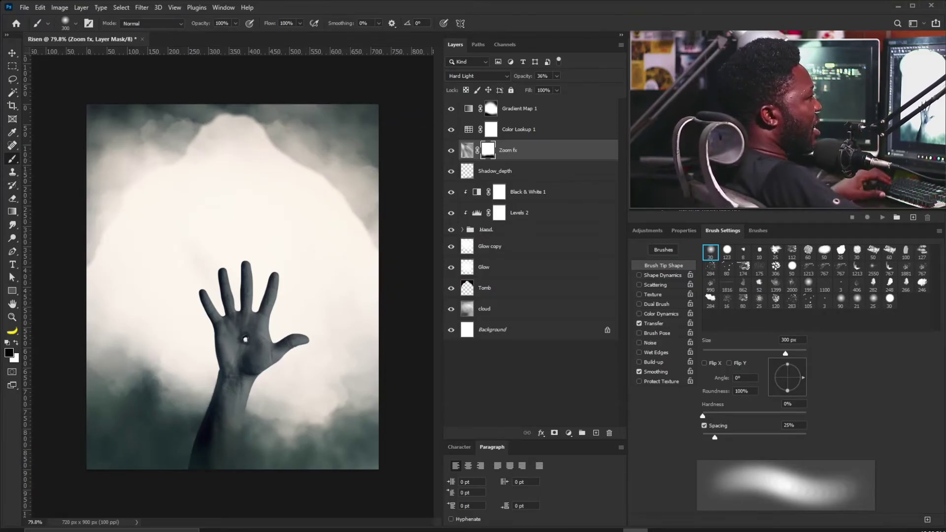
pyautogui.hotkey('shift', 'alt', 'n')
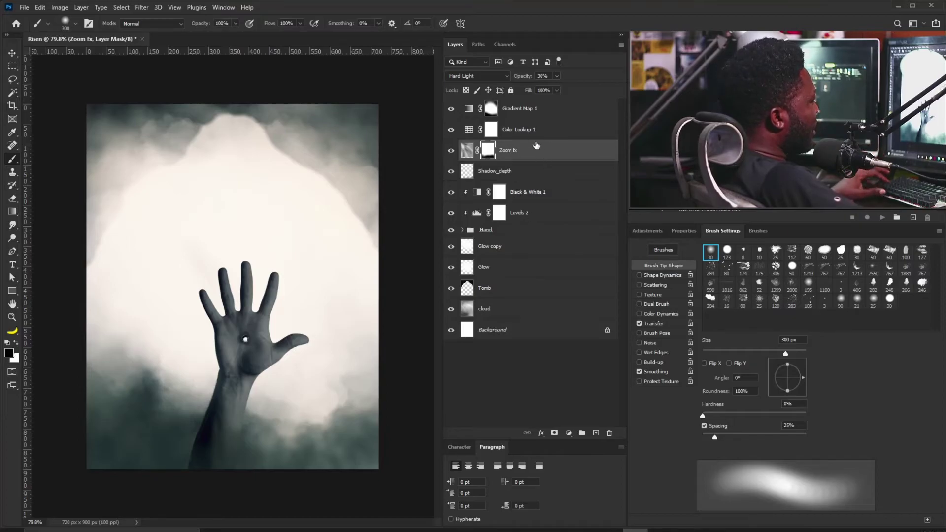
# Step: Add a second Gradient Map adjustment above Gradient Map 1
pyautogui.click(532, 107)
pyautogui.click(648, 231)
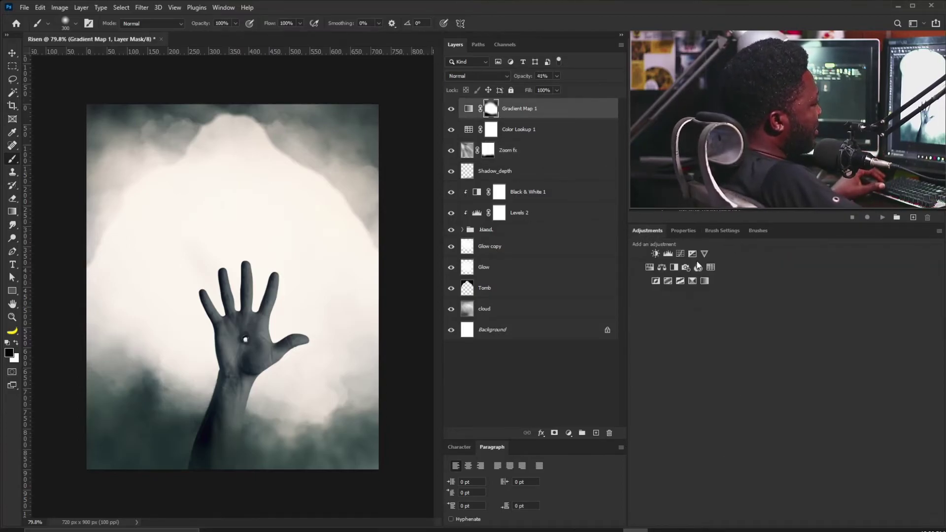
pyautogui.click(707, 282)
# Step: Set the new Gradient Map's starting color stop to deep blue (084473)
pyautogui.click(681, 266)
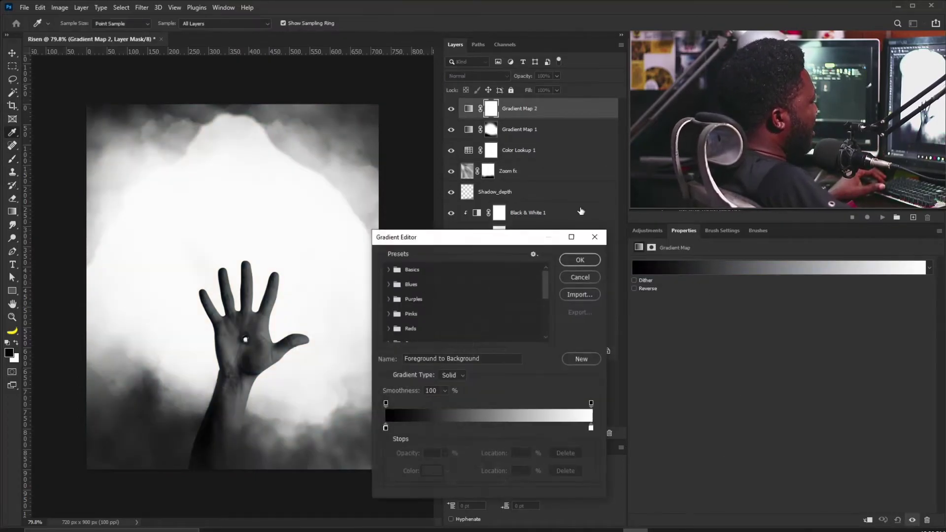
pyautogui.click(386, 428)
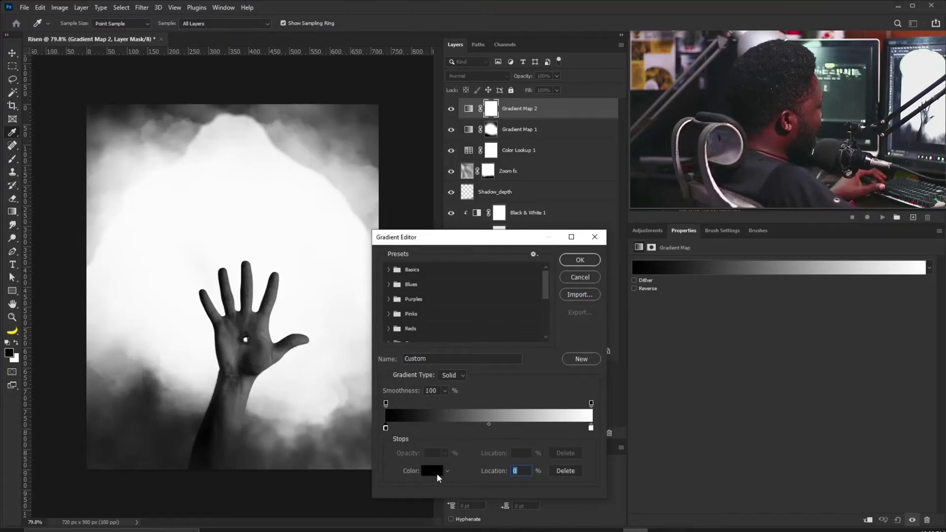
pyautogui.click(436, 474)
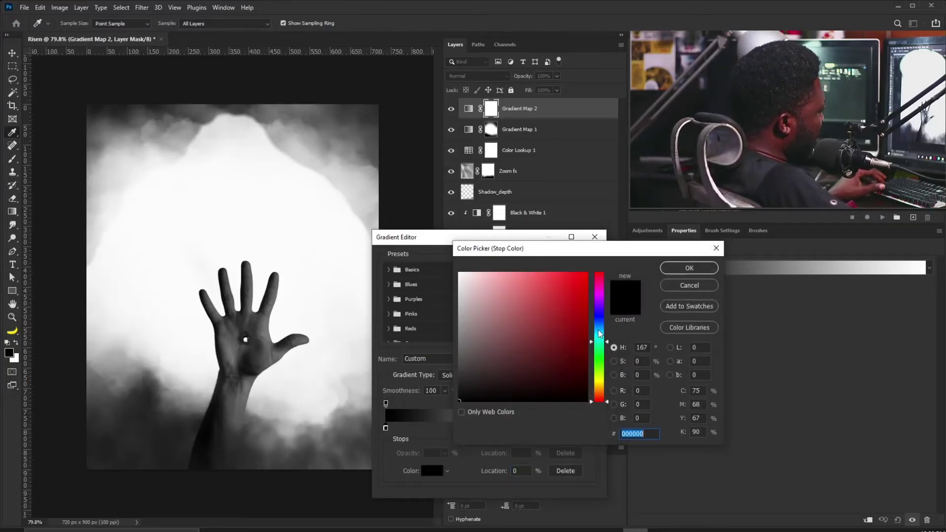
pyautogui.moveTo(600, 338); pyautogui.dragTo(599, 327)
pyautogui.click(585, 320)
pyautogui.click(582, 304)
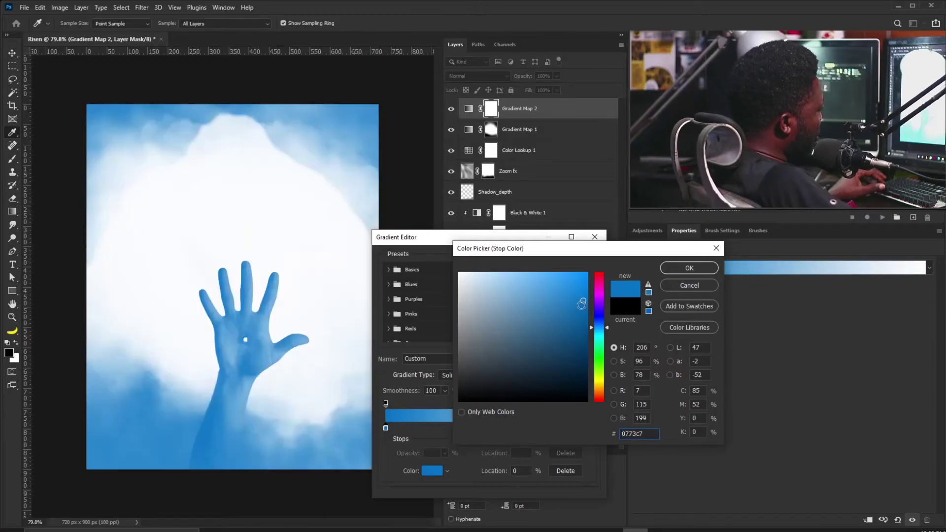
pyautogui.click(584, 320)
pyautogui.click(581, 343)
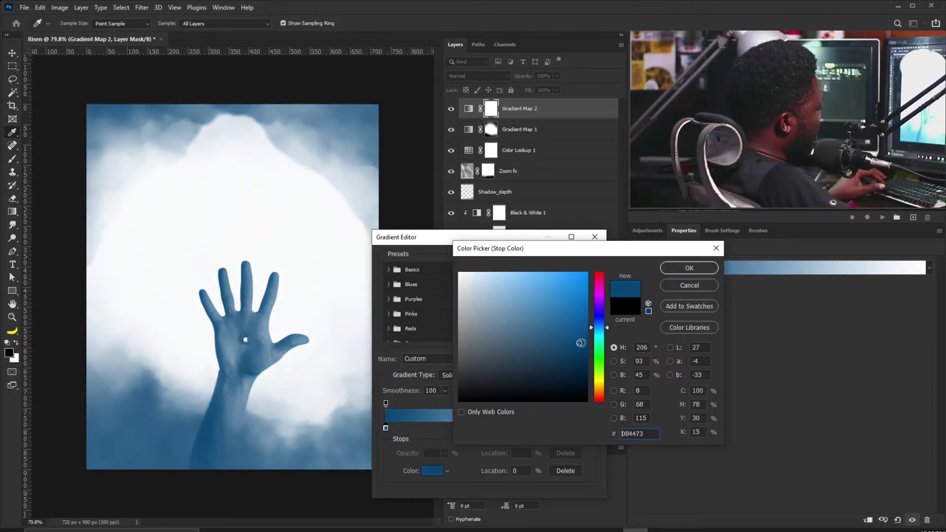
pyautogui.click(671, 271)
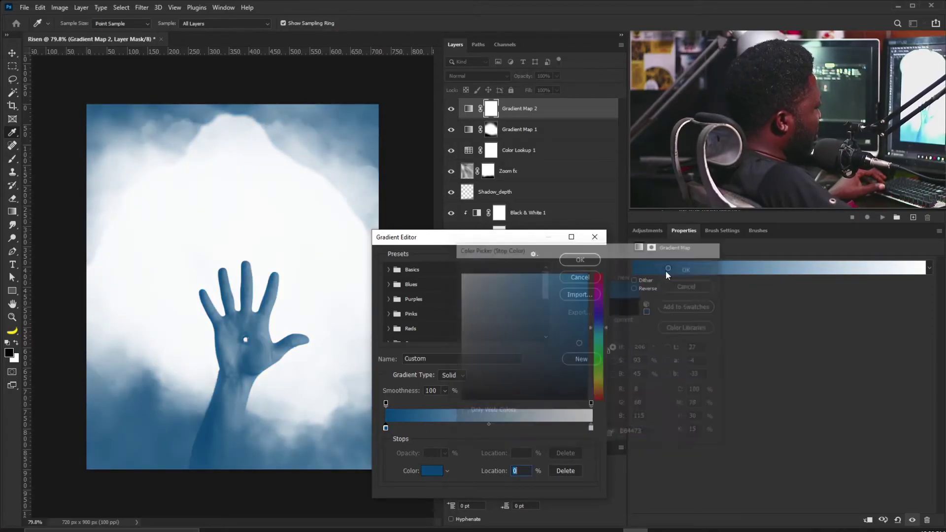
pyautogui.click(579, 262)
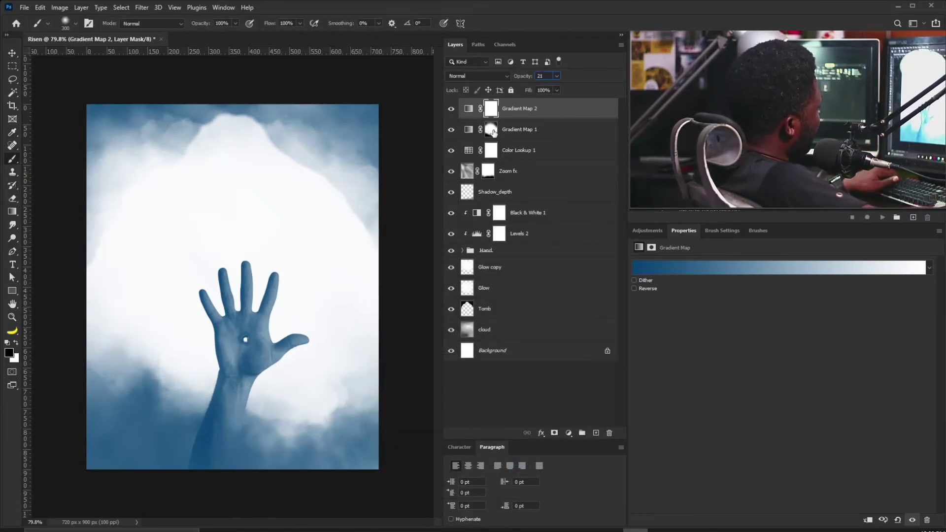
# Step: Lower the blue Gradient Map's opacity to 21% and check the tint on the hand
pyautogui.write('21')
pyautogui.press('Return')
pyautogui.scroll(5, 255, 383)
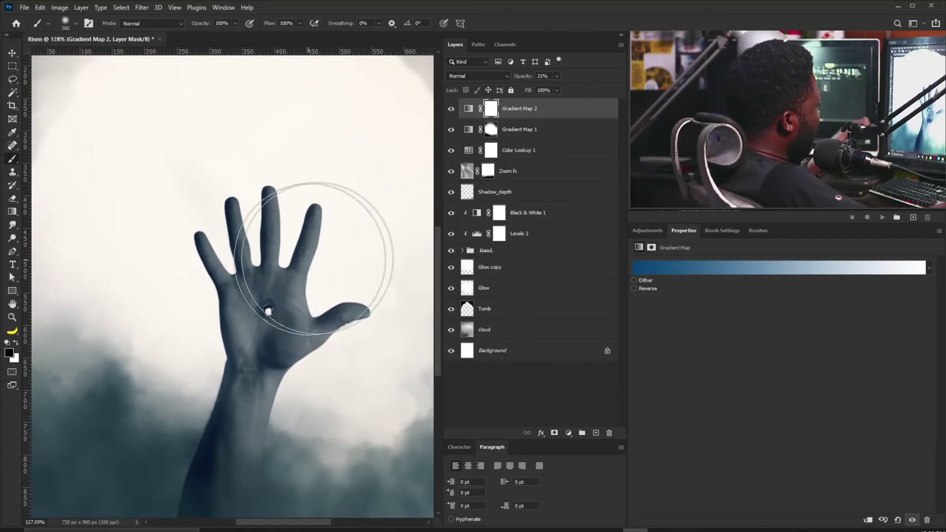
pyautogui.scroll(-3, 293, 266)
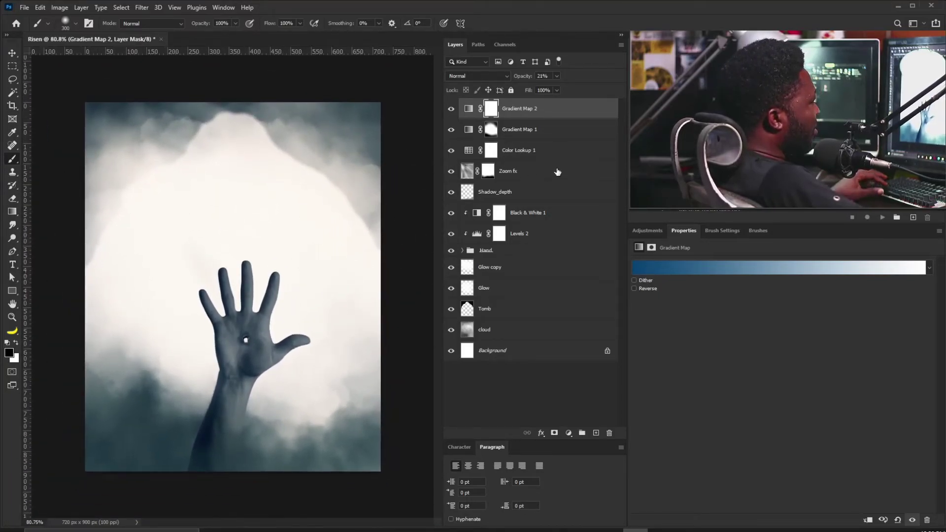
# Step: Create a new layer named Light above Gradient Map 2
pyautogui.keyDown('alt'); pyautogui.click(596, 433); pyautogui.keyUp('alt')
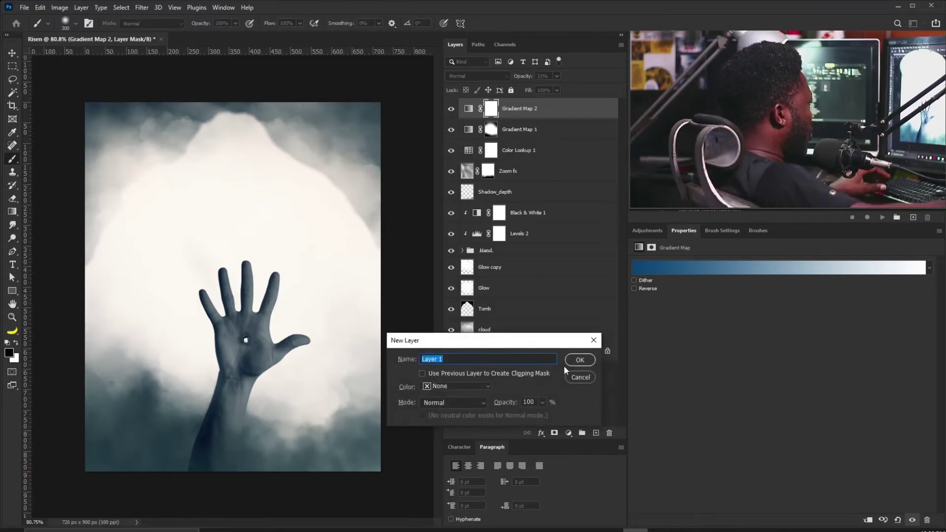
pyautogui.write('Light')
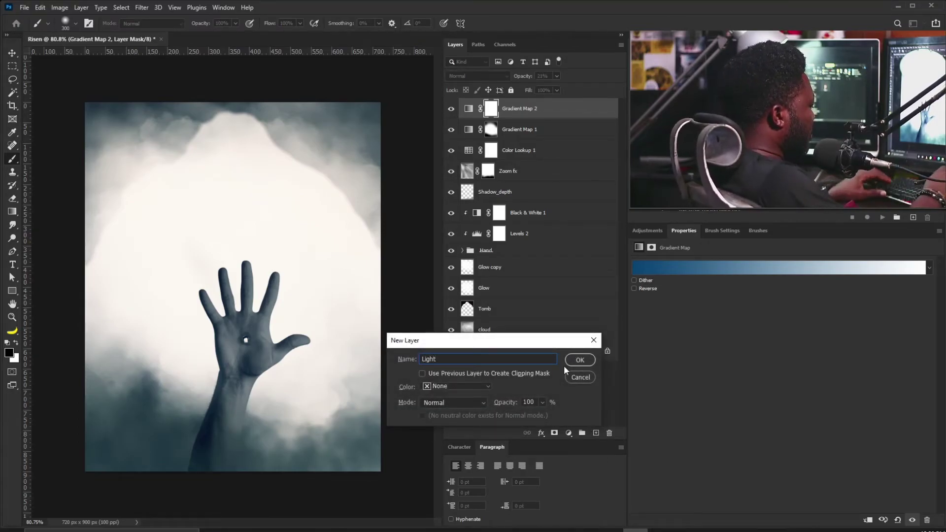
pyautogui.press('Return')
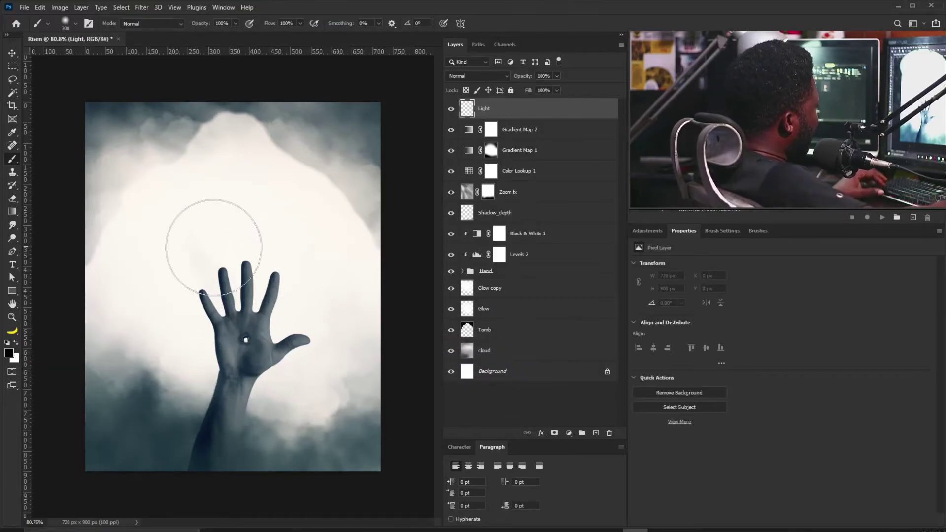
# Step: Shrink the soft brush to about 15 px and paint white light around the ring, middle and index fingers and down to the thumb's base
pyautogui.press('[')
pyautogui.press('[')
pyautogui.press('[')
pyautogui.press('[')
pyautogui.press('[')
pyautogui.press('[')
pyautogui.press('[')
pyautogui.press('[')
pyautogui.press('[')
pyautogui.press('[')
pyautogui.press('[')
pyautogui.press('[')
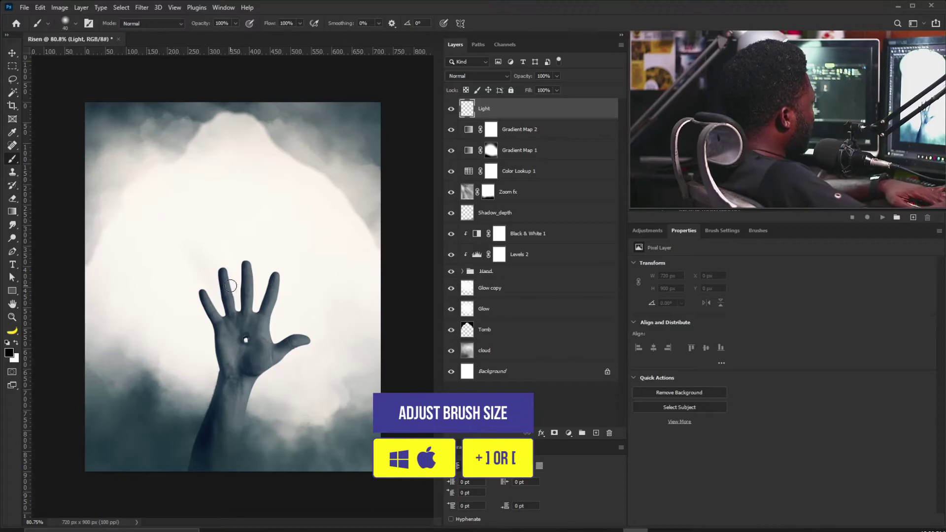
pyautogui.hotkey('ctrl', '+')
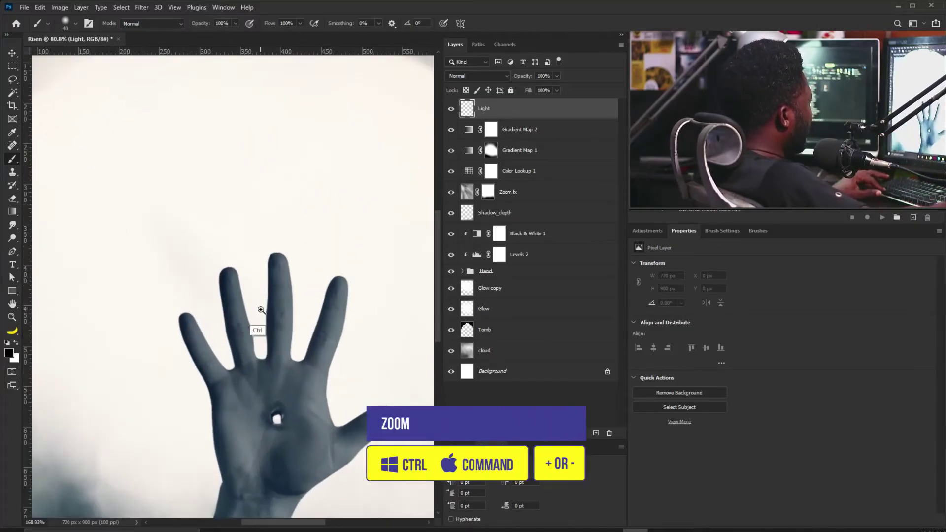
pyautogui.click(15, 343)
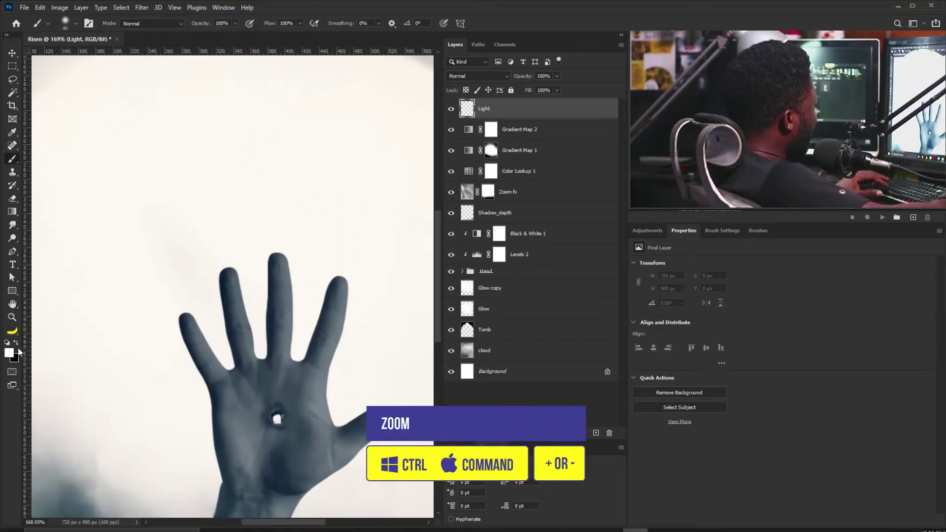
pyautogui.press('[')
pyautogui.press('[')
pyautogui.press('[')
pyautogui.press('[')
pyautogui.press('[')
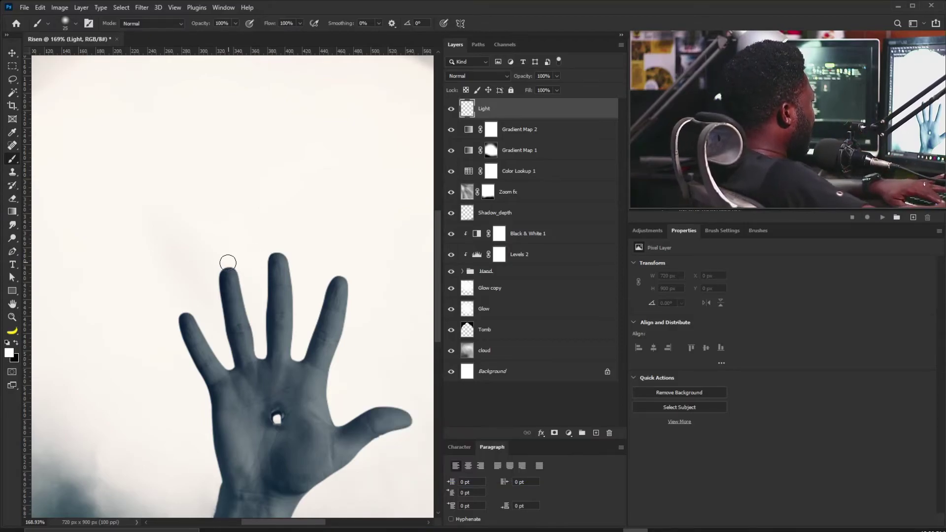
pyautogui.moveTo(223, 265)
pyautogui.mouseDown()
pyautogui.moveTo(249, 311)
pyautogui.moveTo(238, 268)
pyautogui.moveTo(256, 333)
pyautogui.moveTo(262, 309)
pyautogui.moveTo(266, 330)
pyautogui.moveTo(294, 281)
pyautogui.moveTo(276, 250)
pyautogui.mouseUp()
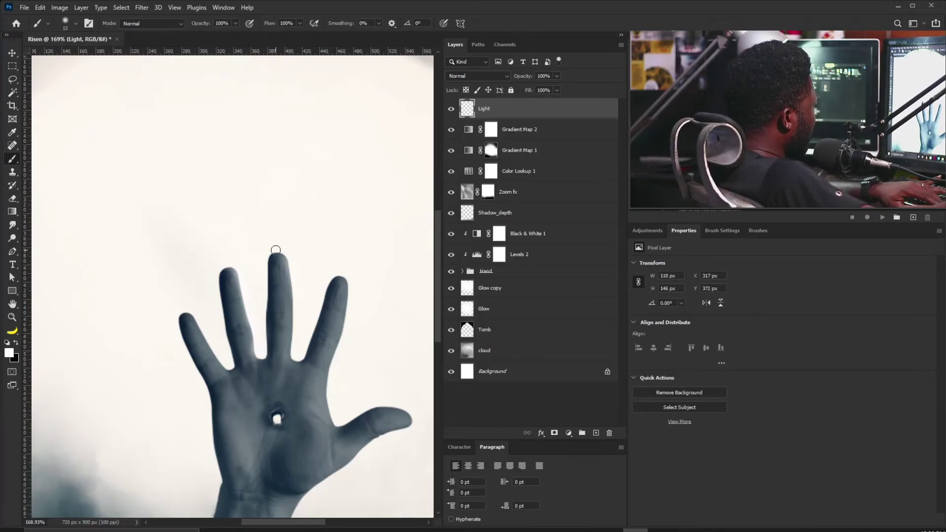
pyautogui.moveTo(297, 289); pyautogui.dragTo(297, 350)
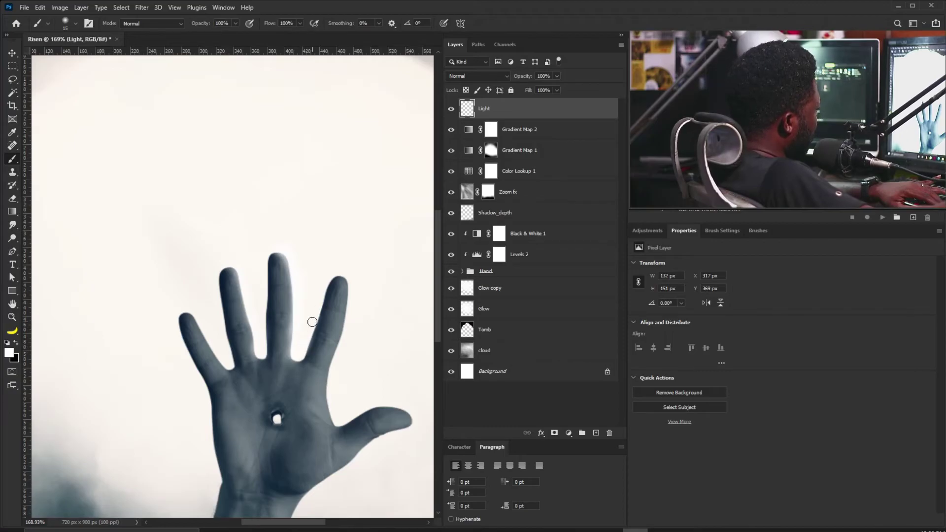
pyautogui.moveTo(335, 269)
pyautogui.mouseDown()
pyautogui.moveTo(317, 304)
pyautogui.moveTo(351, 295)
pyautogui.moveTo(349, 279)
pyautogui.moveTo(333, 409)
pyautogui.moveTo(331, 374)
pyautogui.moveTo(337, 411)
pyautogui.mouseUp()
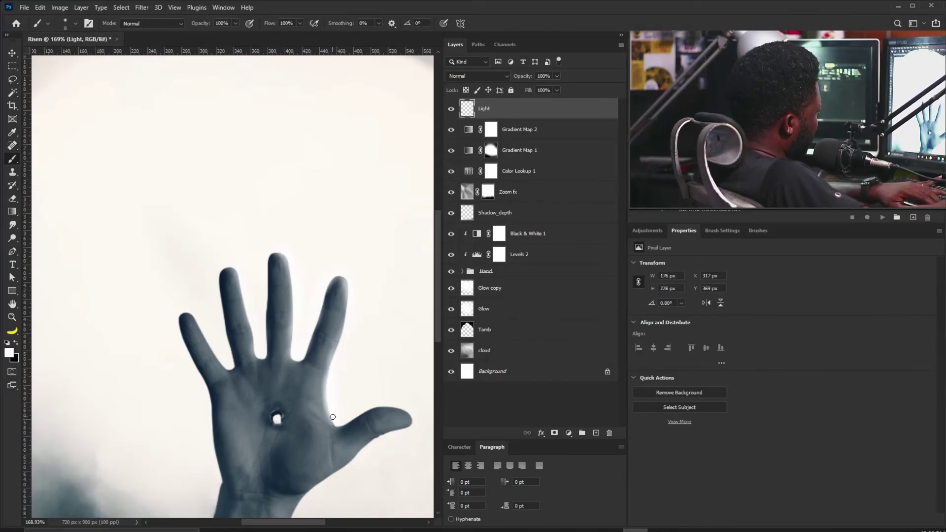
# Step: Paint white light around the thumb's tip on the Light layer, adjusting the brush size to fit
pyautogui.press(']')
pyautogui.press(']')
pyautogui.press(']')
pyautogui.moveTo(418, 422); pyautogui.dragTo(398, 405)
pyautogui.press('[')
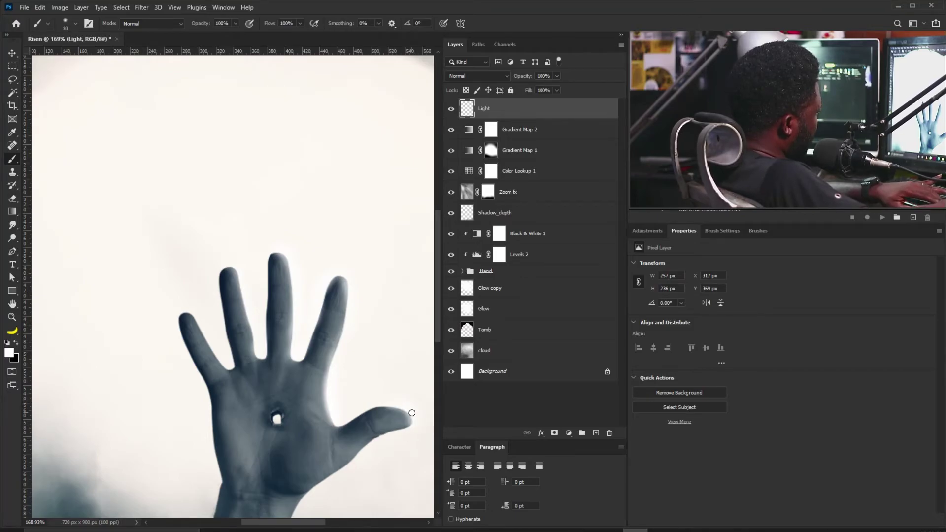
# Step: Save the document as Risen in Photoshop PSD format in the Photo Fest folder
pyautogui.hotkey('ctrl', 's')
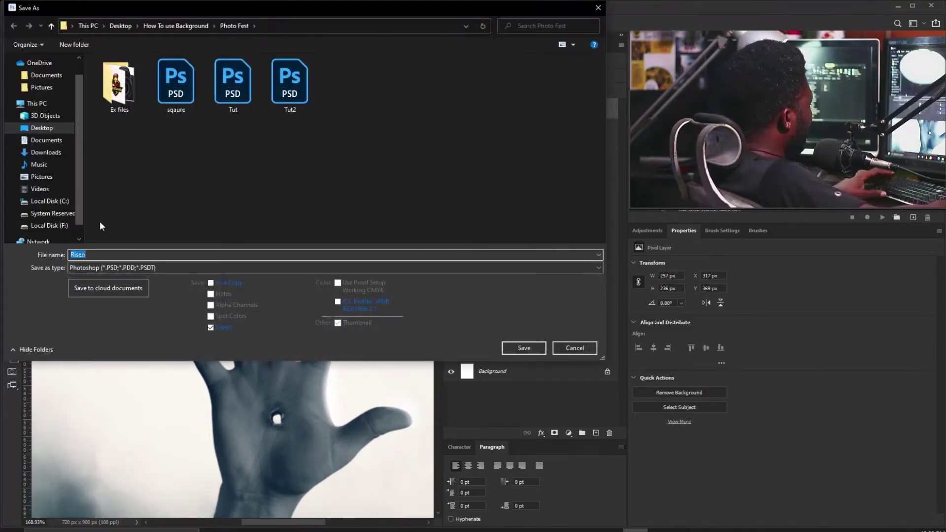
pyautogui.press('Return')
pyautogui.click(765, 240)
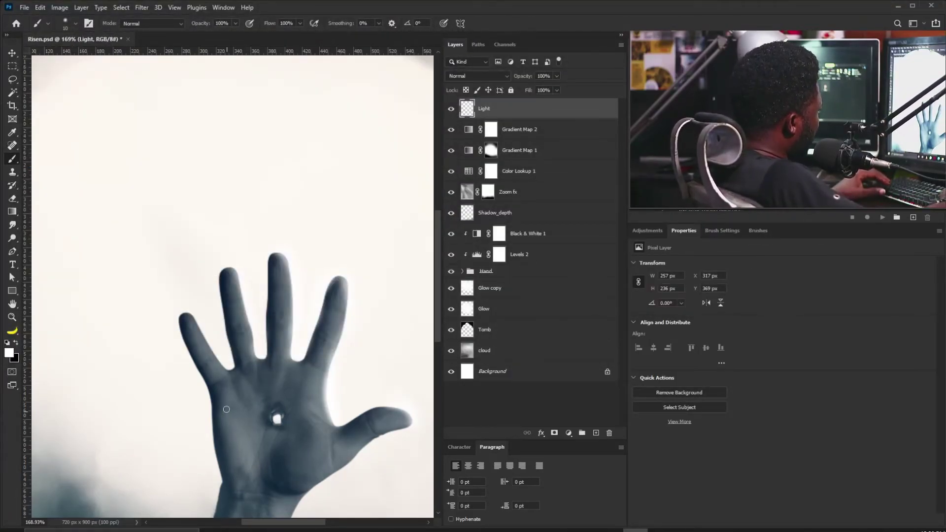
# Step: Paint white light along the little finger's inner edge, and enlarge the soft brush to 35 px for its tip
pyautogui.scroll(3, 284, 419)
pyautogui.scroll(-2, 131, 321)
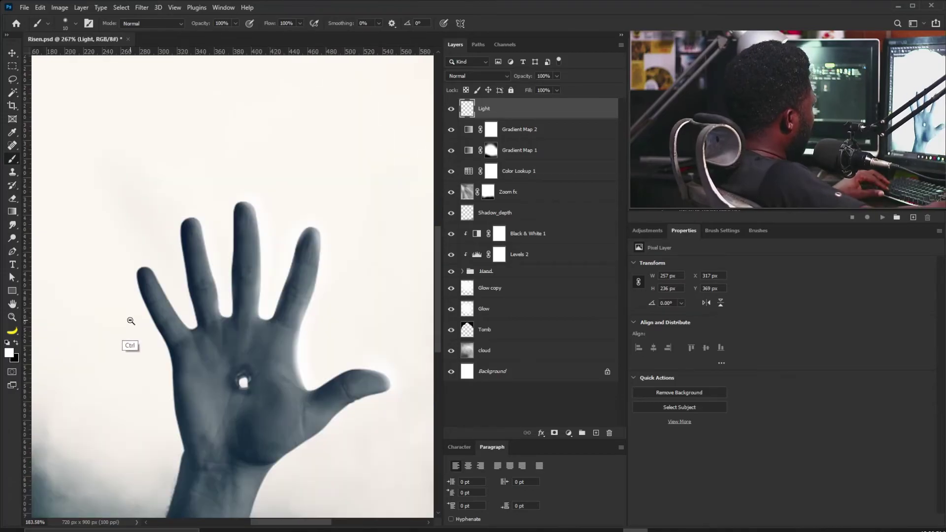
pyautogui.scroll(1, 131, 321)
pyautogui.moveTo(200, 324)
pyautogui.mouseDown()
pyautogui.moveTo(147, 252)
pyautogui.moveTo(186, 311)
pyautogui.mouseUp()
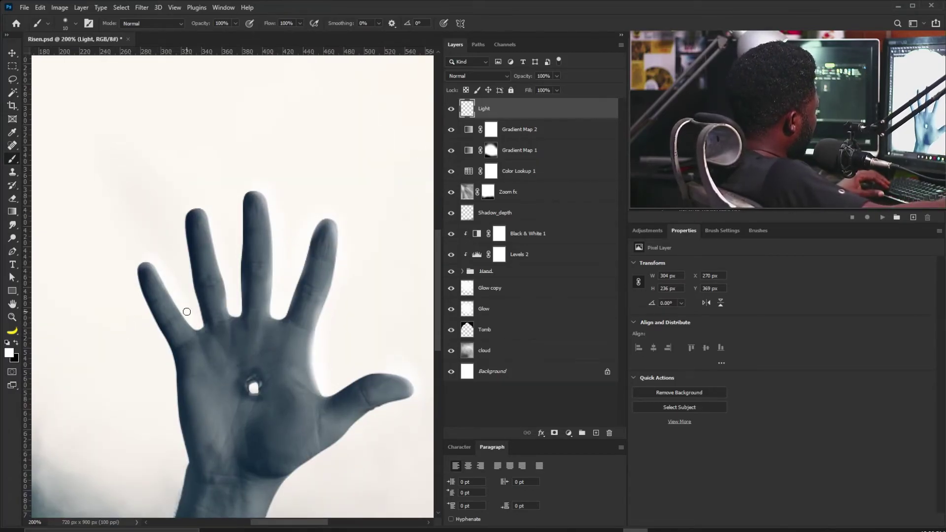
pyautogui.press(']')
pyautogui.press(']')
pyautogui.press(']')
pyautogui.press(']')
pyautogui.press(']')
pyautogui.moveTo(154, 251); pyautogui.dragTo(145, 246)
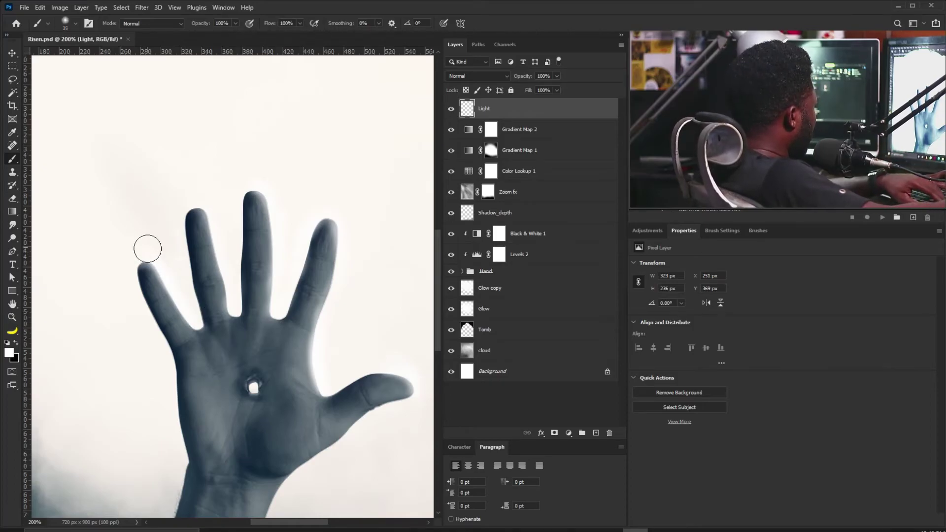
# Step: Reduce the brush to 10 px and paint white light around the ring finger's tip and edge on the Light layer
pyautogui.press('[')
pyautogui.press('[')
pyautogui.press('[')
pyautogui.press('[')
pyautogui.press('[')
pyautogui.moveTo(194, 205)
pyautogui.mouseDown()
pyautogui.moveTo(201, 195)
pyautogui.moveTo(222, 240)
pyautogui.mouseUp()
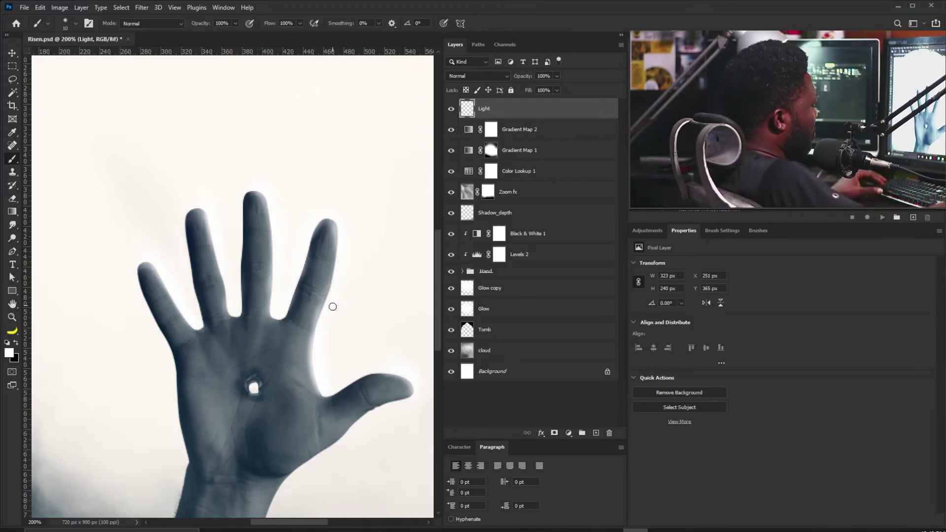
# Step: Paint white light below the thumb and along the wrist, and compare the image with the Light layer hidden and shown
pyautogui.moveTo(310, 270); pyautogui.dragTo(295, 410)
pyautogui.moveTo(303, 378); pyautogui.dragTo(302, 376)
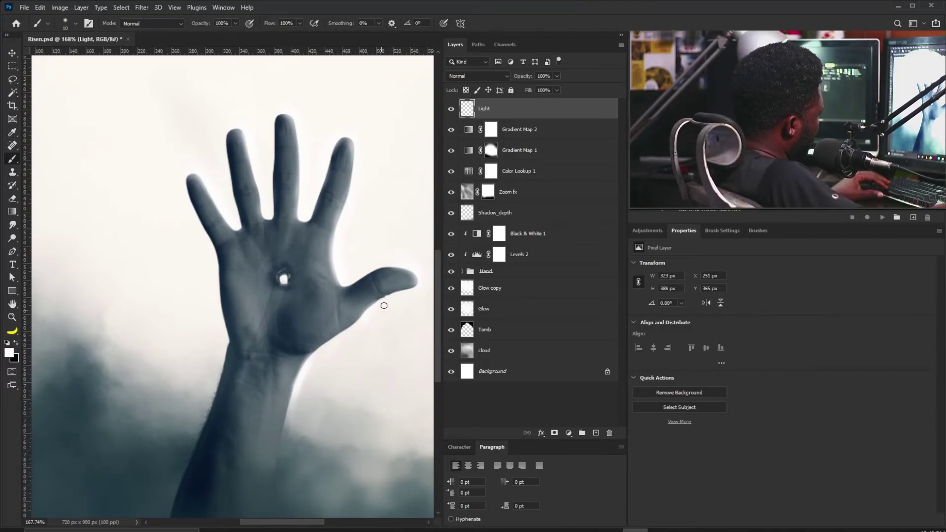
pyautogui.moveTo(367, 217); pyautogui.dragTo(313, 252)
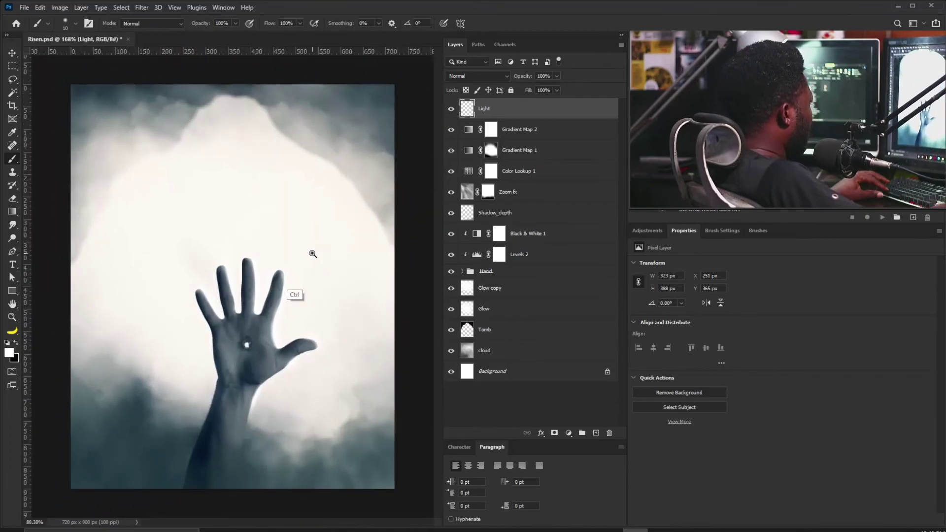
pyautogui.click(451, 110)
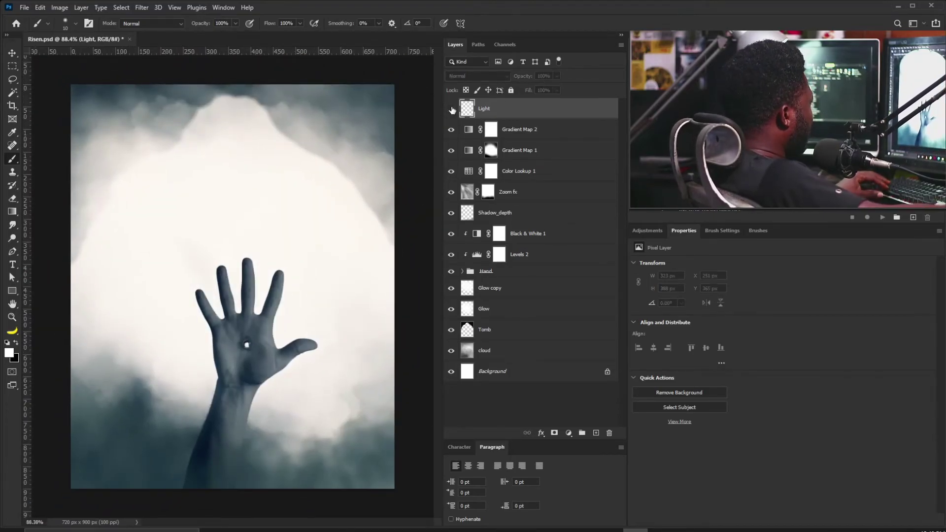
pyautogui.click(452, 108)
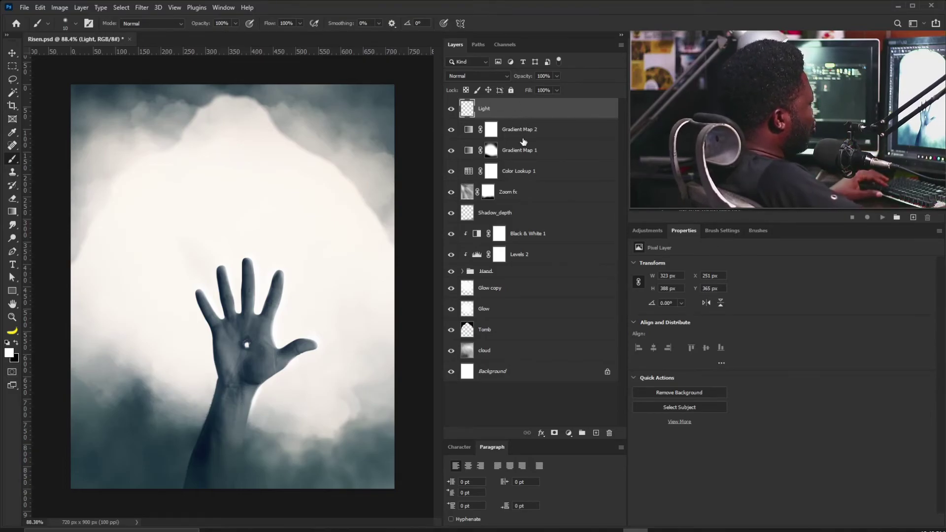
# Step: Duplicate the Hand copy layer inside the Hand group and place a copy above the Light layer
pyautogui.click(463, 271)
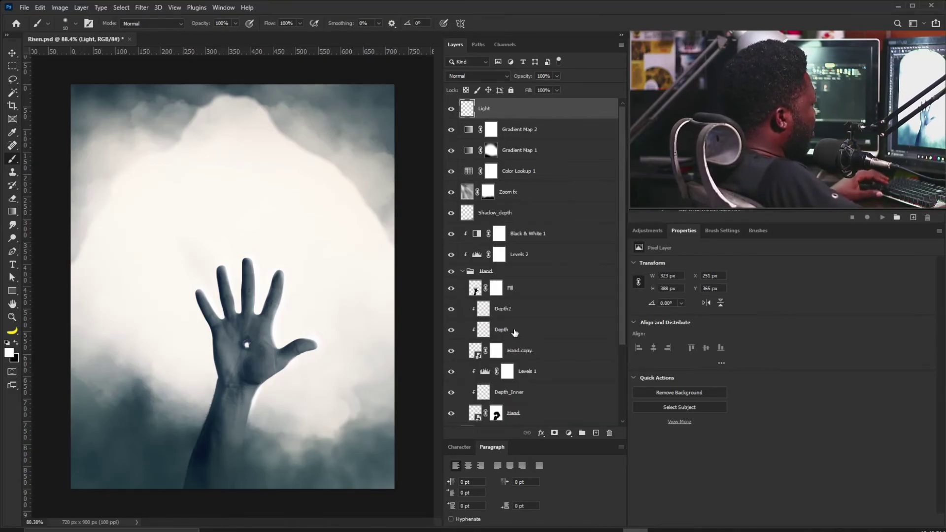
pyautogui.scroll(-2, 579, 318)
pyautogui.click(547, 319)
pyautogui.hotkey('ctrl', 'j')
pyautogui.moveTo(531, 331); pyautogui.dragTo(516, 104)
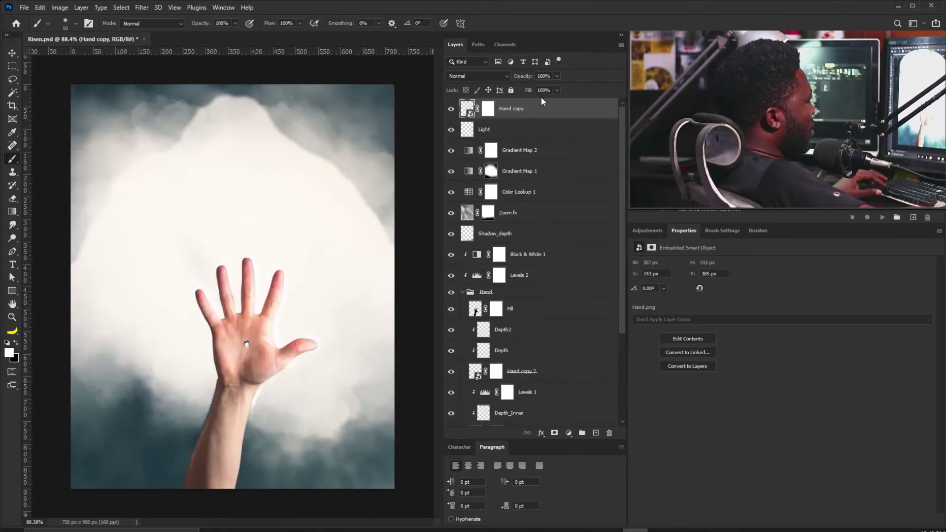
# Step: Lower the opacity of the topmost Hand copy layer to 13% and check the blend on the hand
pyautogui.click(558, 77)
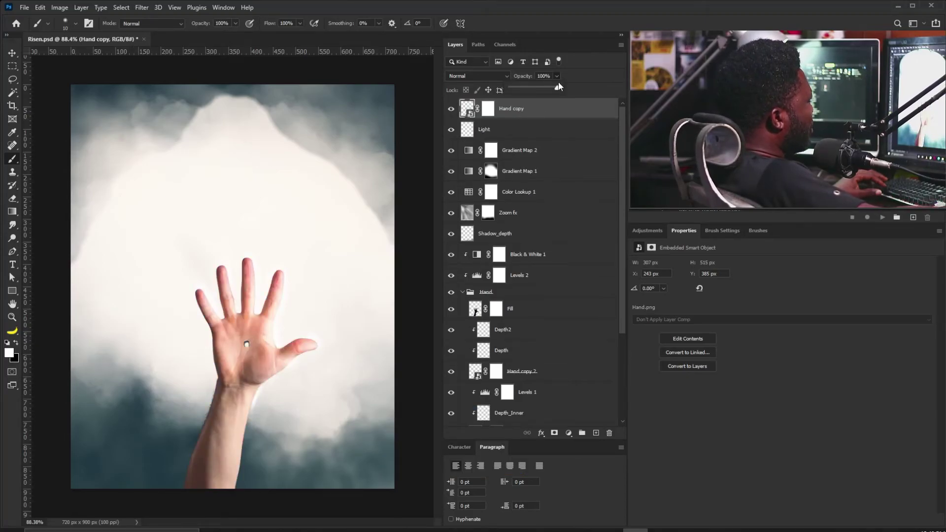
pyautogui.moveTo(521, 95); pyautogui.dragTo(518, 95)
pyautogui.scroll(3, 298, 297)
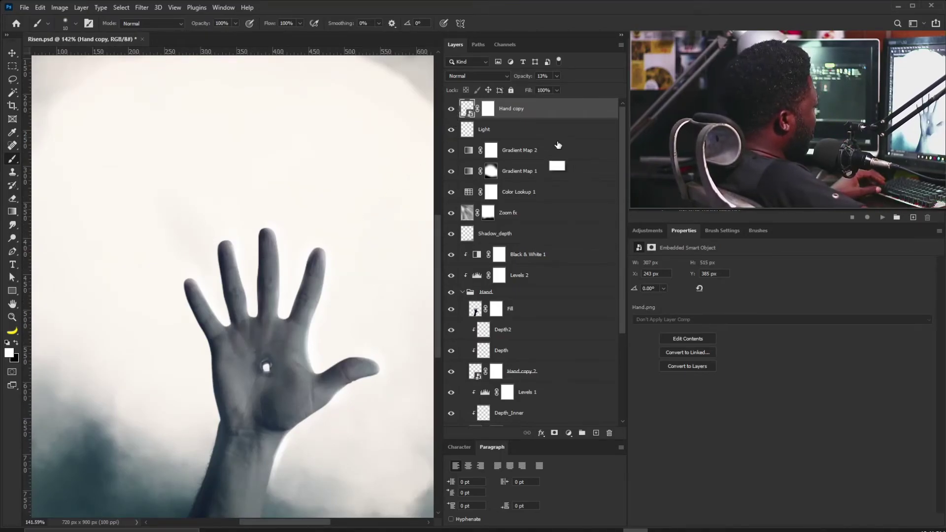
pyautogui.scroll(-3, 263, 238)
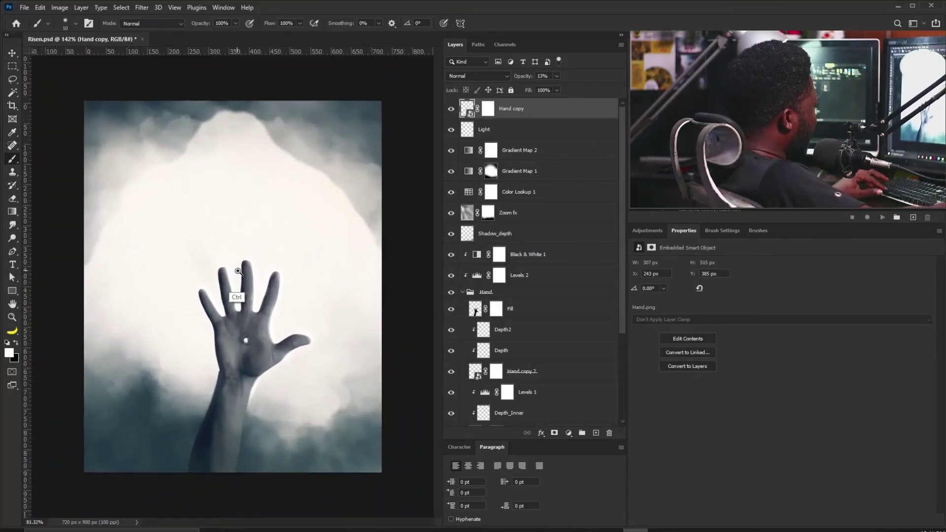
# Step: Stamp all visible layers into a new top layer and open it in the Camera Raw filter
pyautogui.hotkey('ctrl', 'shift', 'alt', 'e')
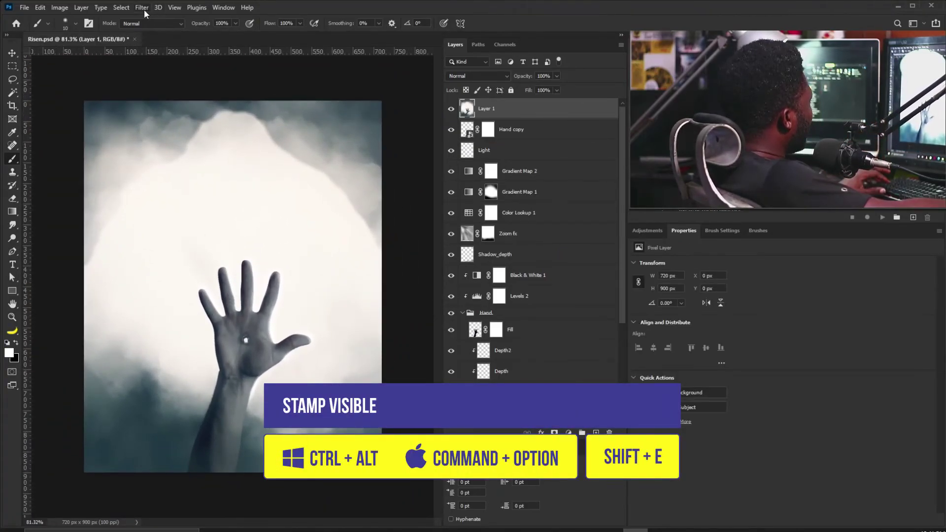
pyautogui.click(142, 7)
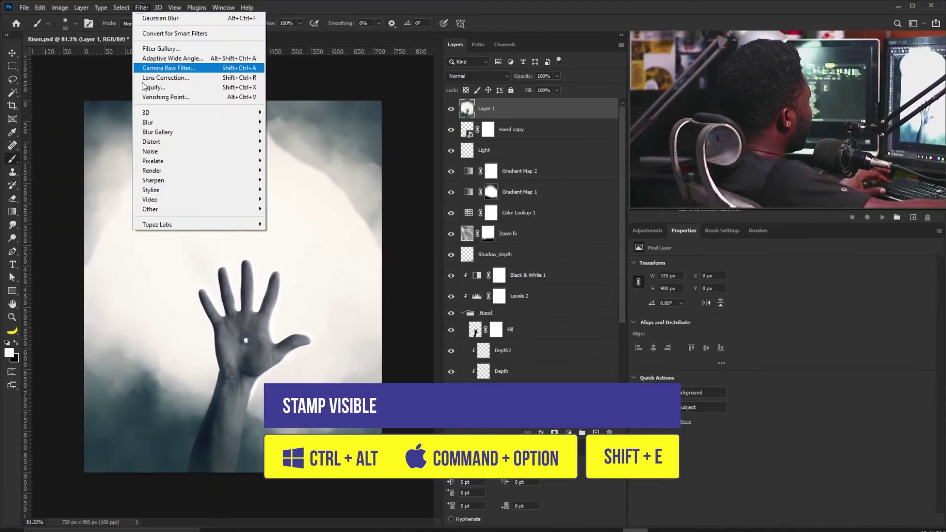
pyautogui.click(228, 70)
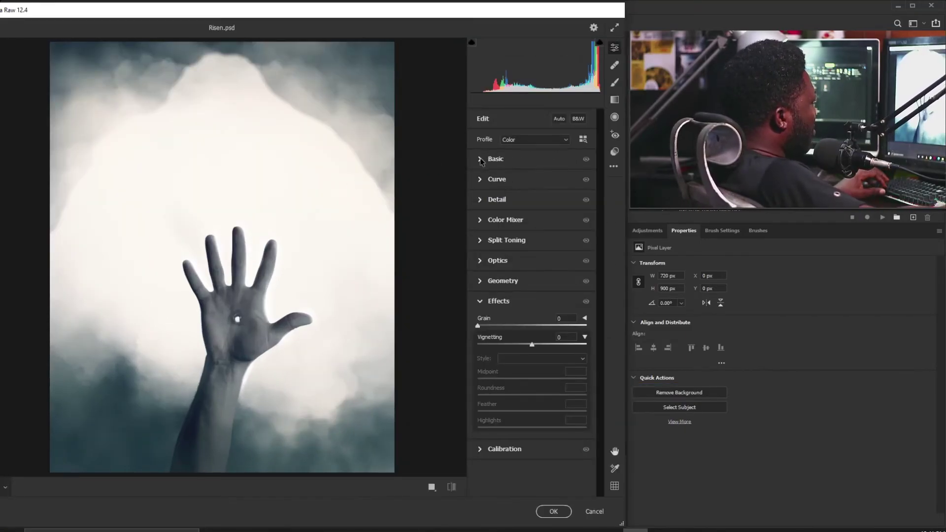
# Step: Set temperature to -7, exposure to -0.30, contrast to +10, highlights to -4, shadows to -12 and texture to +21
pyautogui.click(481, 160)
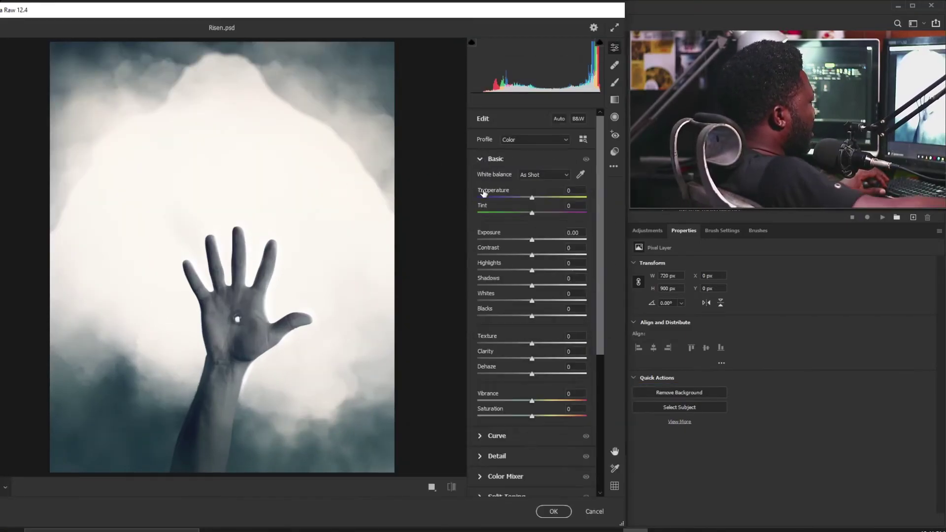
pyautogui.moveTo(532, 199); pyautogui.dragTo(529, 200)
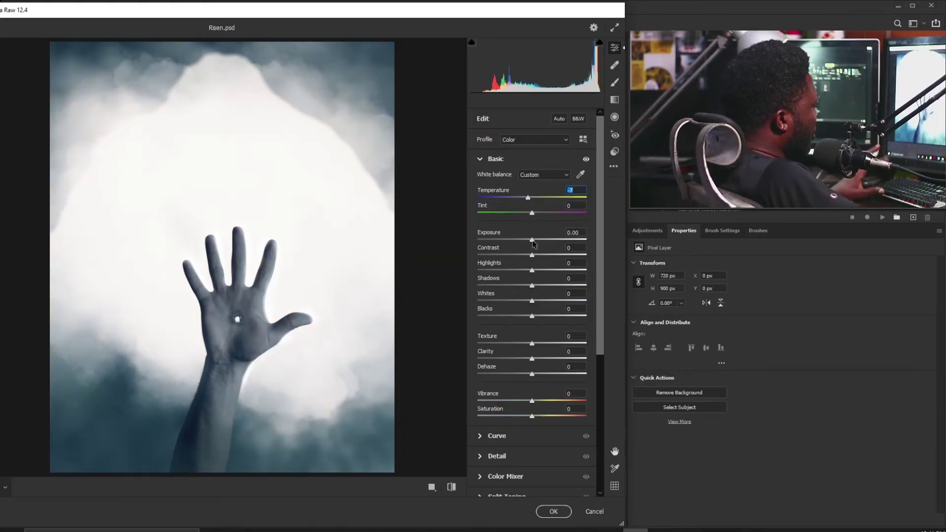
pyautogui.moveTo(531, 240); pyautogui.dragTo(525, 285)
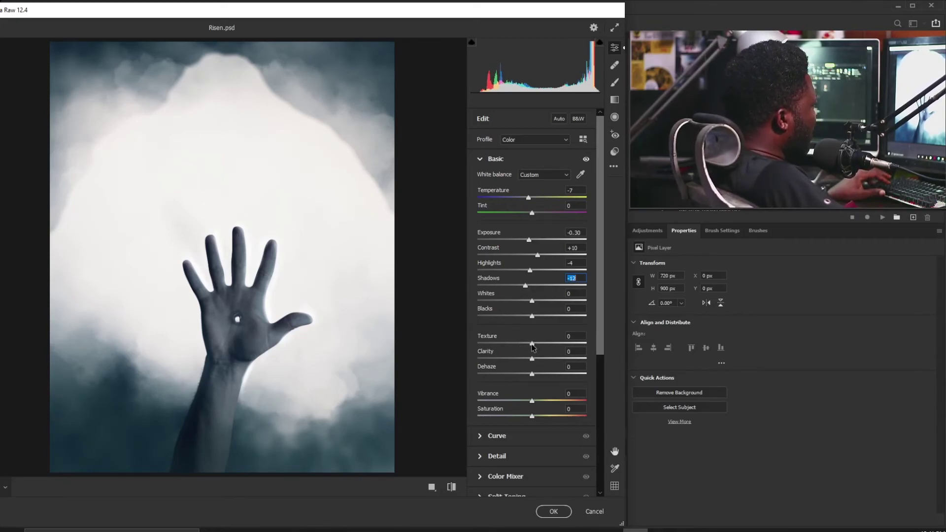
pyautogui.moveTo(534, 346); pyautogui.dragTo(543, 345)
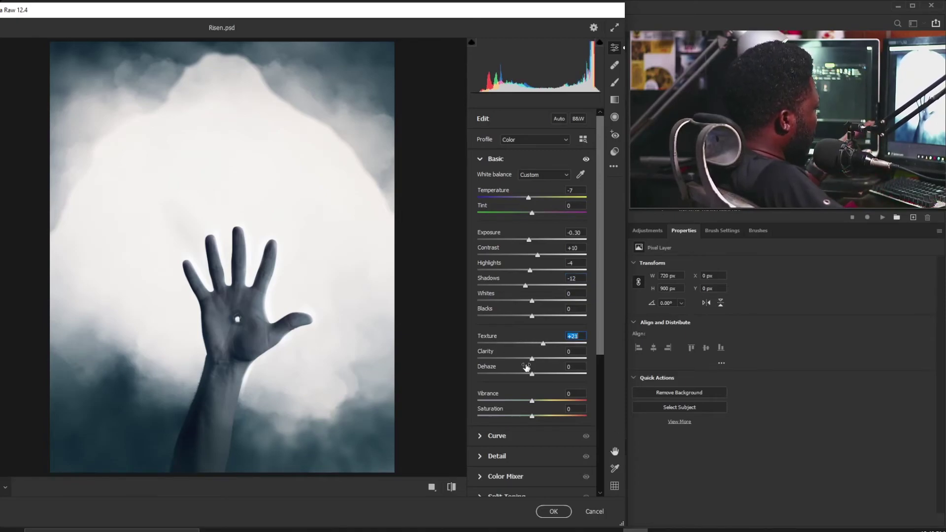
pyautogui.scroll(-5, 492, 344)
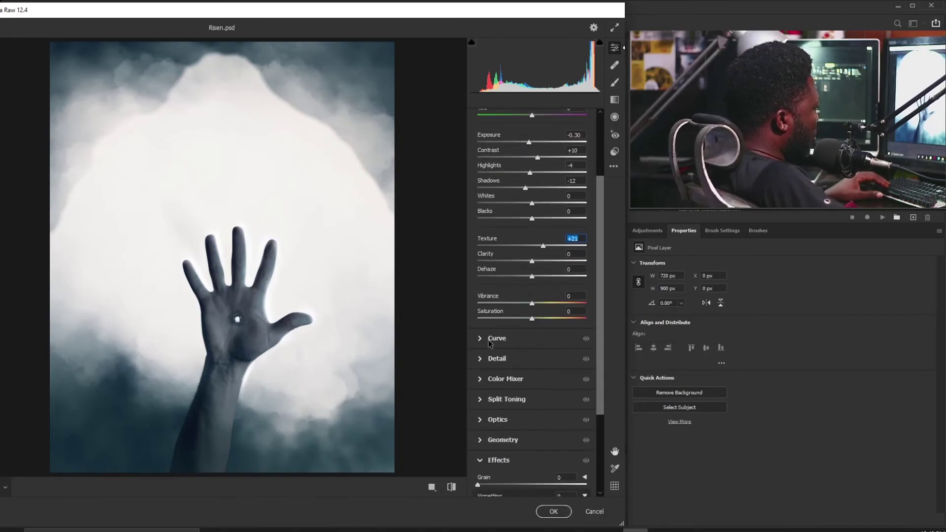
pyautogui.scroll(5, 482, 154)
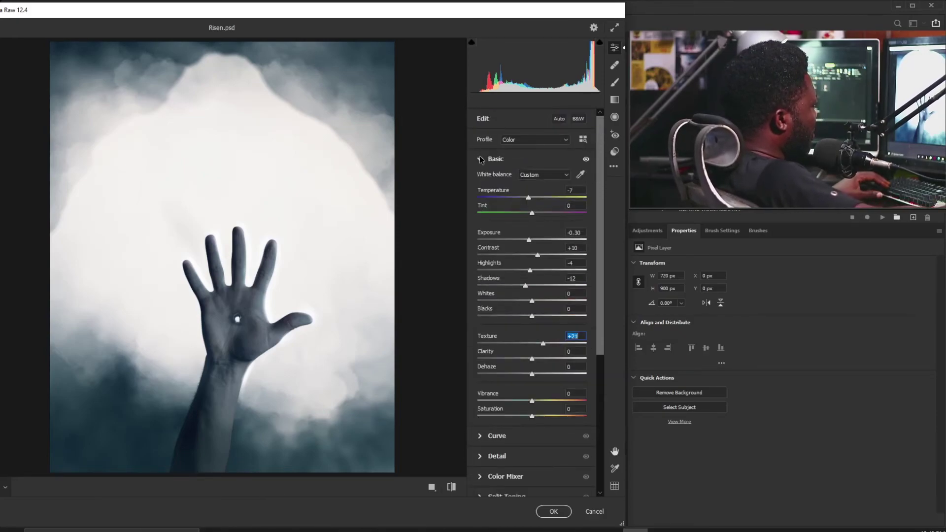
pyautogui.click(480, 159)
# Step: Add a shadow point and a highlight point to the tone curve, with the highlight point at input 179, output 182
pyautogui.click(480, 180)
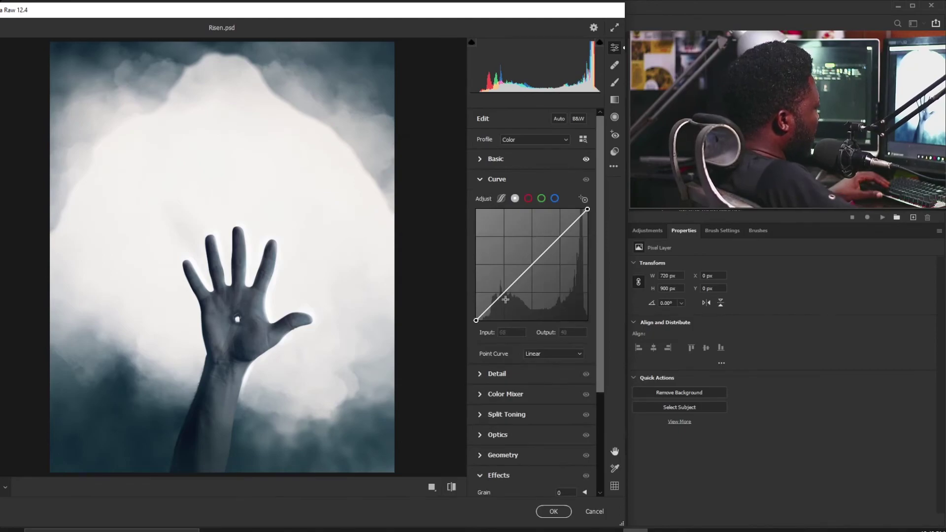
pyautogui.moveTo(500, 298)
pyautogui.mouseDown()
pyautogui.moveTo(501, 308)
pyautogui.moveTo(500, 299)
pyautogui.mouseUp()
pyautogui.click(555, 243)
pyautogui.moveTo(555, 242); pyautogui.dragTo(555, 241)
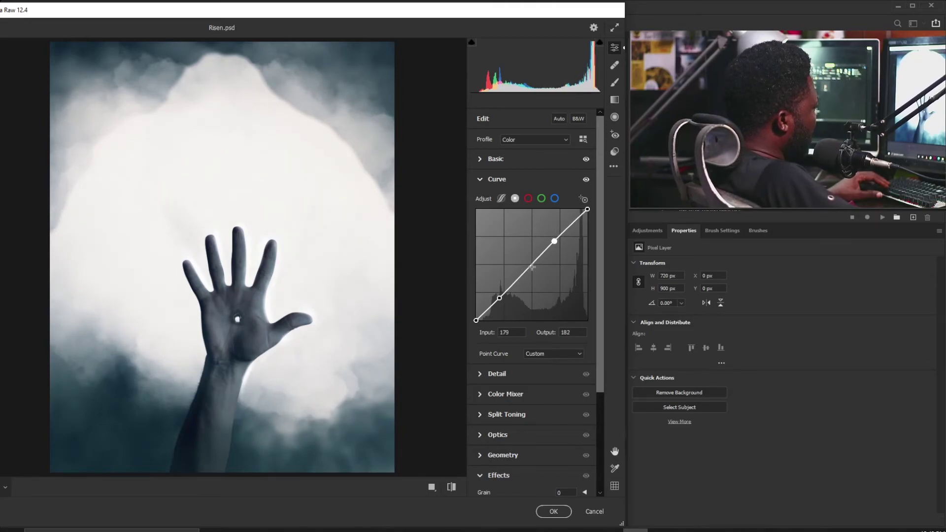
pyautogui.click(480, 180)
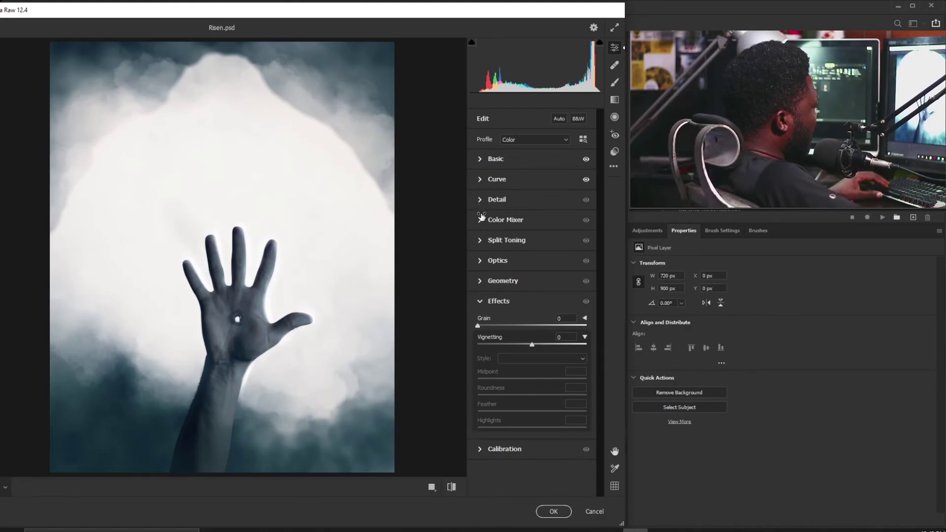
# Step: Set the sharpening amount to 30
pyautogui.click(479, 202)
pyautogui.moveTo(487, 225); pyautogui.dragTo(508, 225)
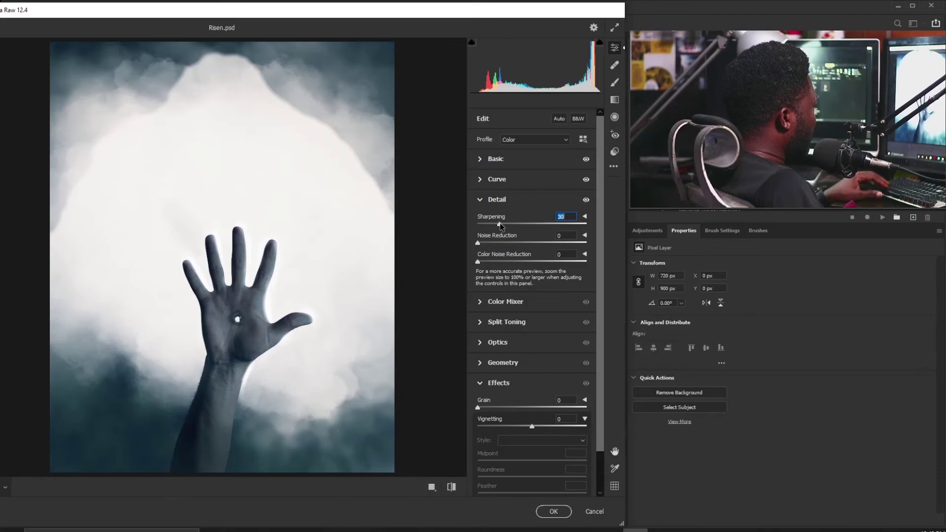
pyautogui.click(485, 201)
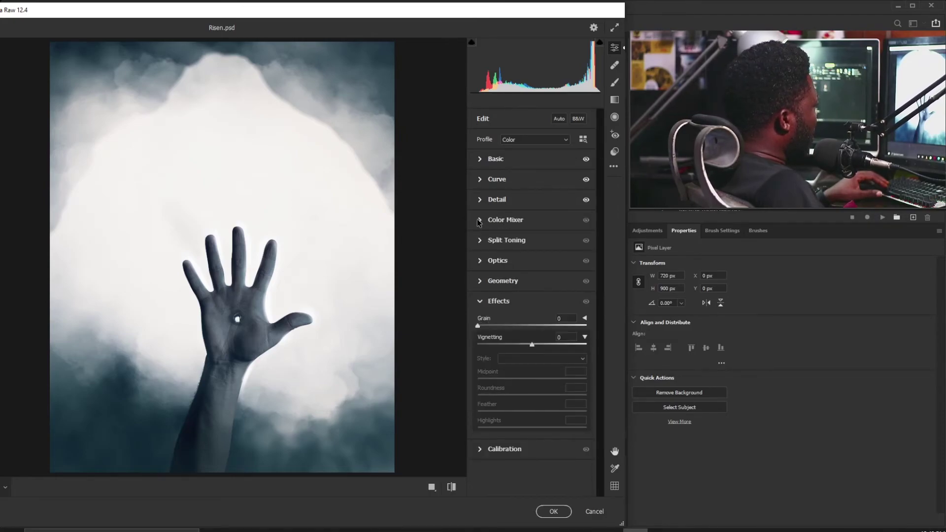
# Step: Split-tone the image with highlights at hue 200, saturation 11, shadows at hue 94, saturation 5, and balance 17
pyautogui.click(480, 223)
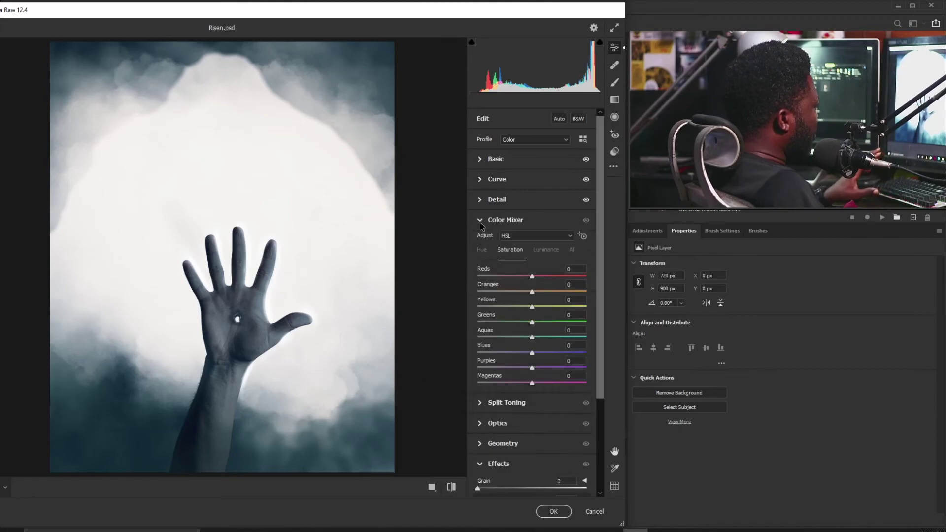
pyautogui.click(480, 223)
pyautogui.click(480, 223)
pyautogui.click(480, 223)
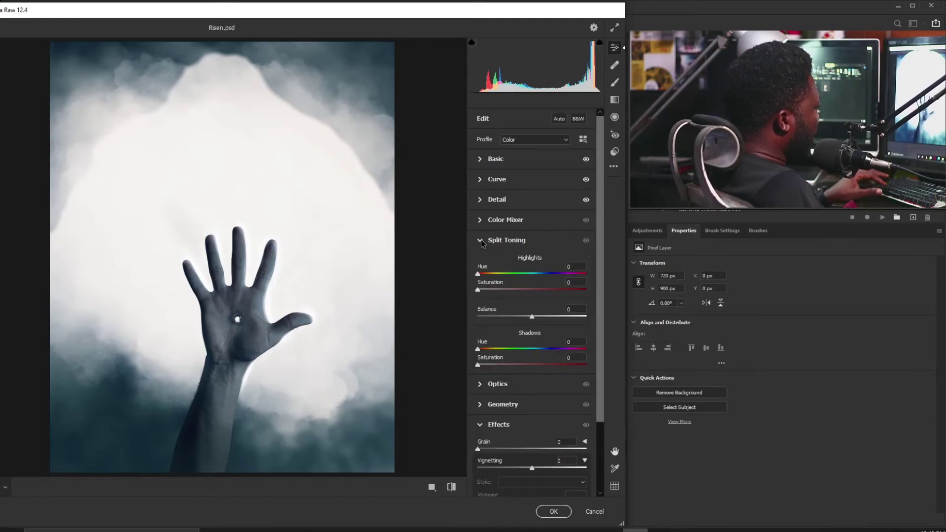
pyautogui.moveTo(482, 278); pyautogui.dragTo(539, 277)
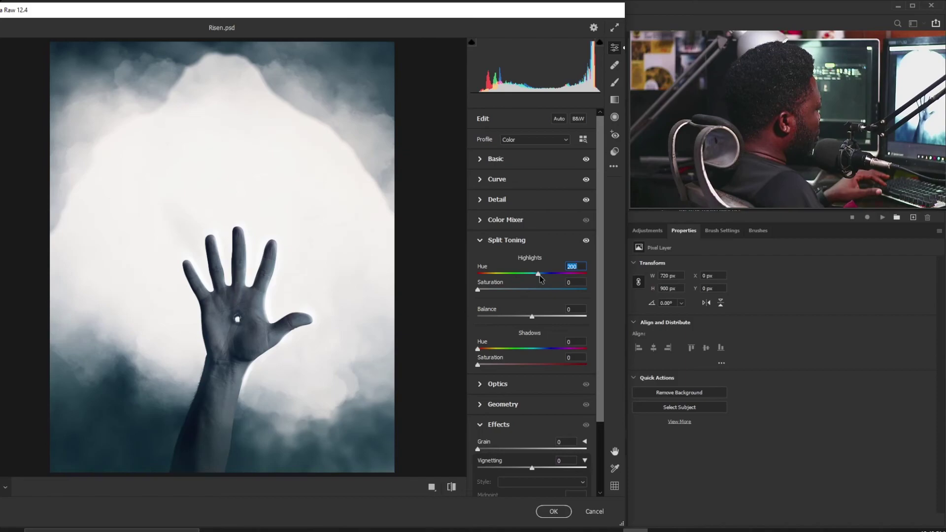
pyautogui.moveTo(478, 350)
pyautogui.mouseDown()
pyautogui.moveTo(520, 350)
pyautogui.moveTo(479, 366)
pyautogui.mouseUp()
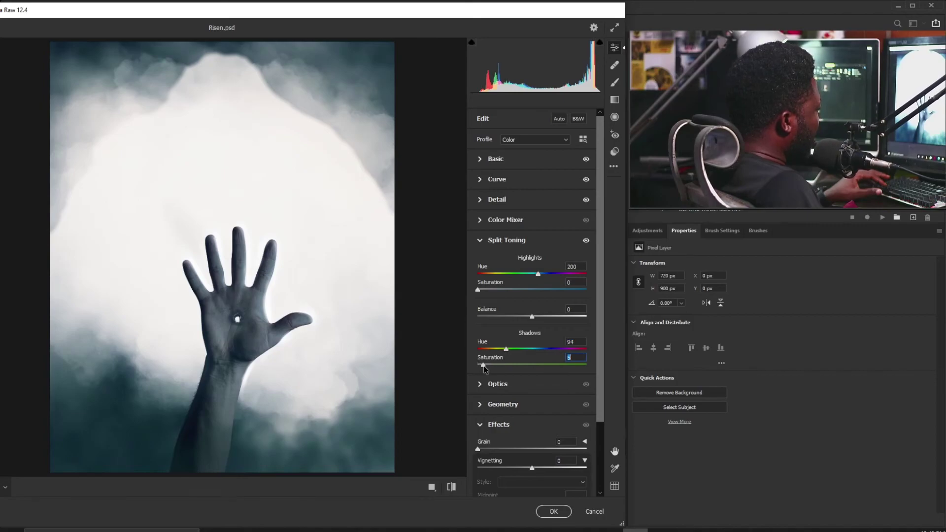
pyautogui.moveTo(478, 290); pyautogui.dragTo(490, 290)
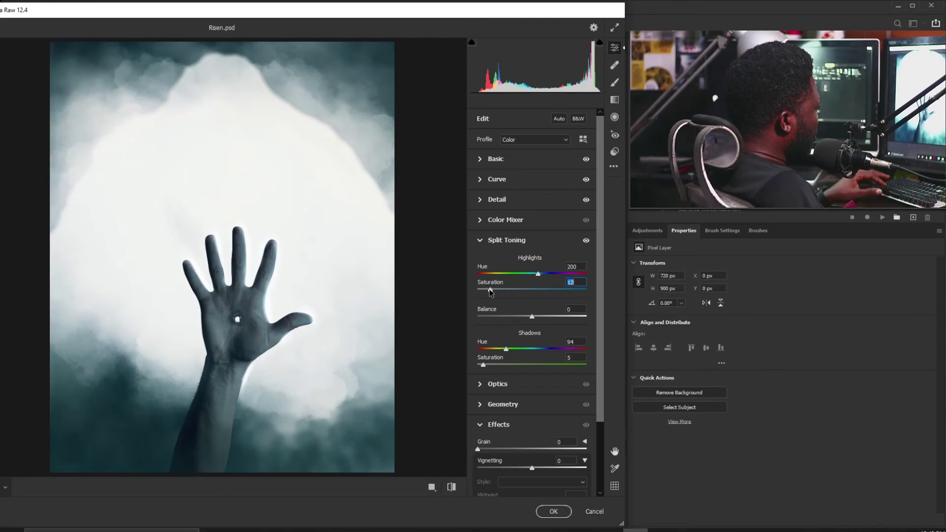
pyautogui.moveTo(533, 319)
pyautogui.mouseDown()
pyautogui.moveTo(515, 321)
pyautogui.moveTo(546, 319)
pyautogui.moveTo(533, 319)
pyautogui.mouseUp()
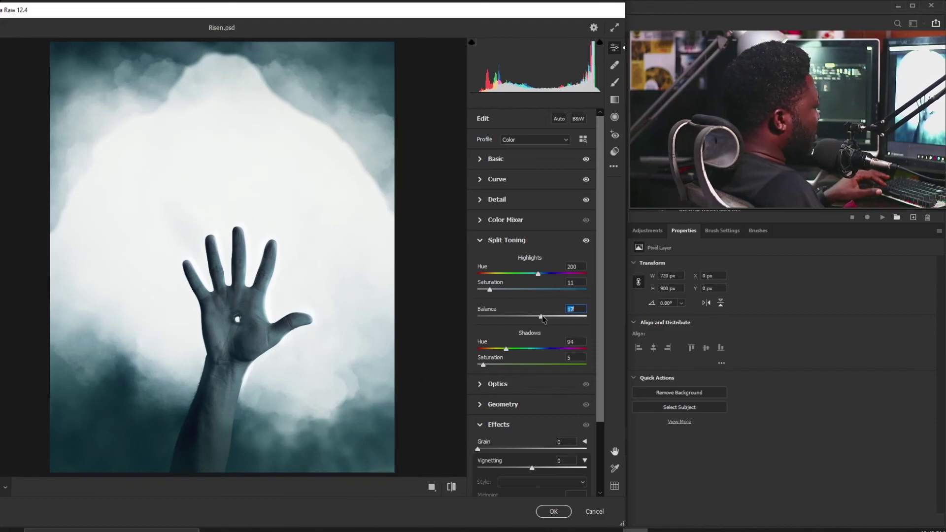
pyautogui.click(479, 241)
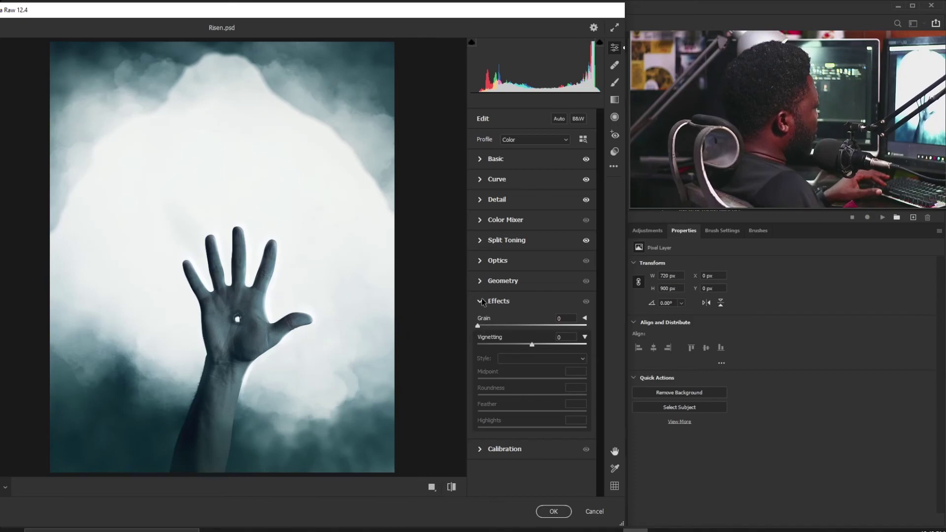
# Step: Add film grain with an amount of 17 to the image
pyautogui.moveTo(478, 327); pyautogui.dragTo(504, 328)
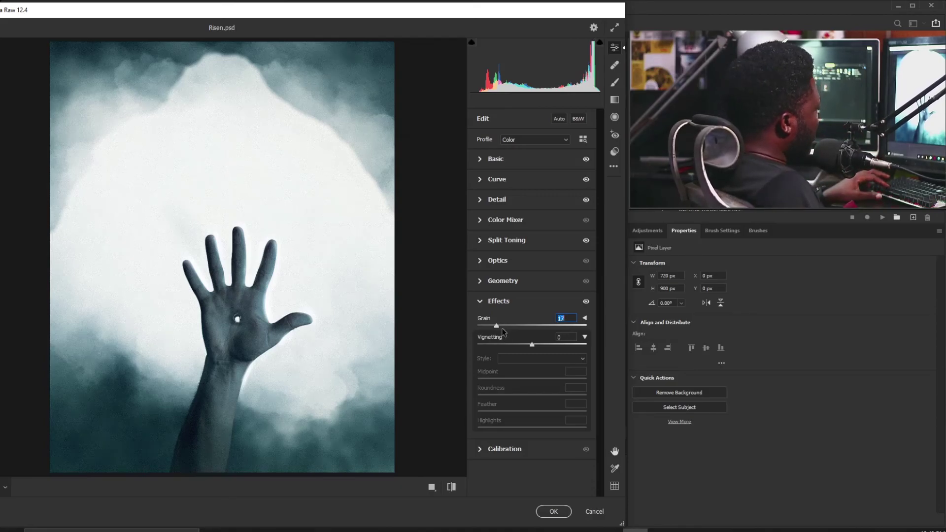
# Step: Set the vignetting to -14 and the green primary saturation to +36, and apply the Camera Raw grading to Layer 1
pyautogui.moveTo(532, 345); pyautogui.dragTo(525, 348)
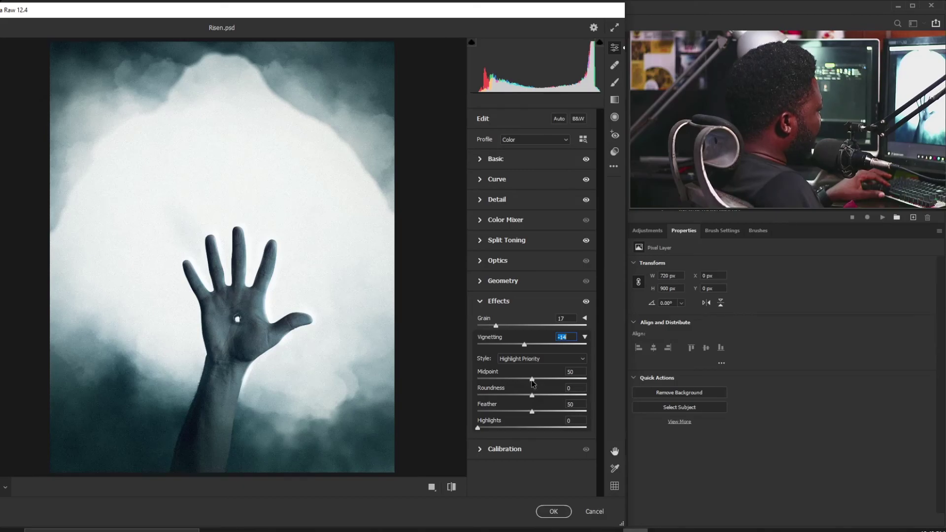
pyautogui.click(479, 301)
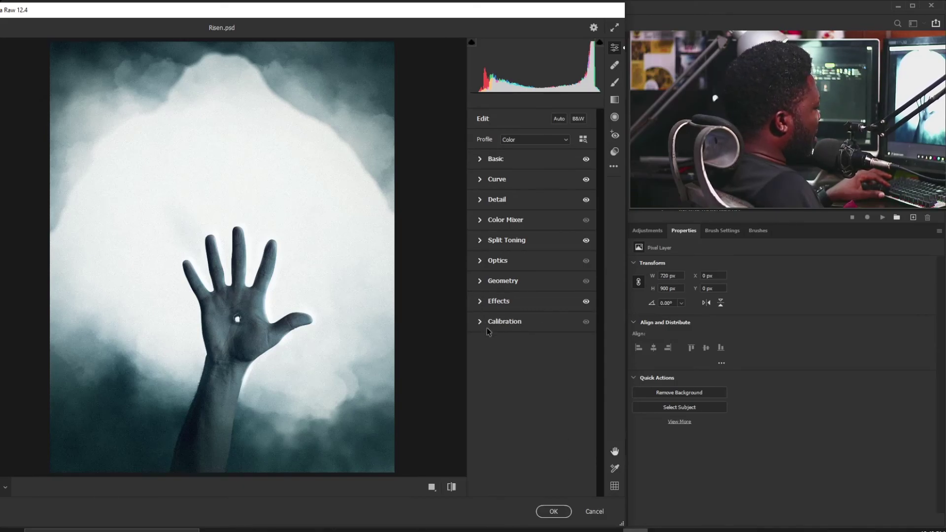
pyautogui.click(480, 322)
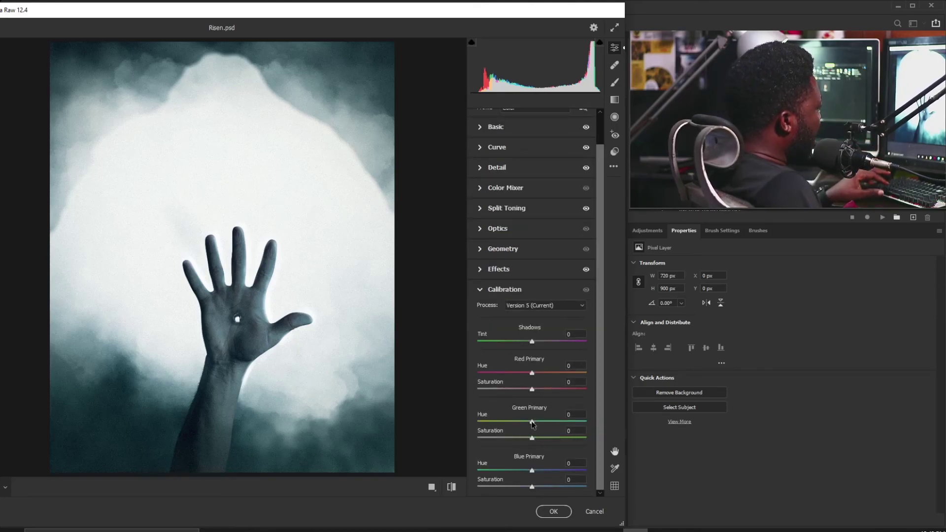
pyautogui.moveTo(532, 438); pyautogui.dragTo(553, 437)
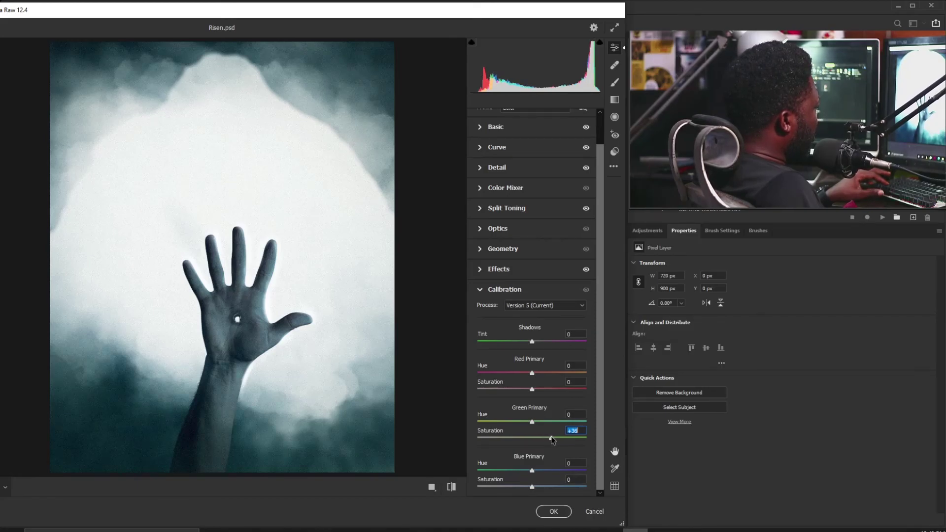
pyautogui.click(554, 511)
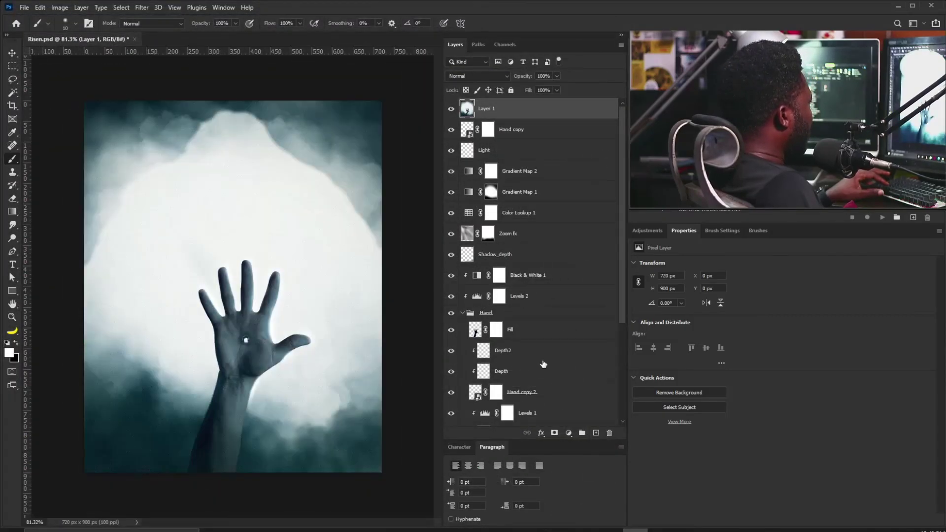
pyautogui.click(450, 109)
pyautogui.click(450, 109)
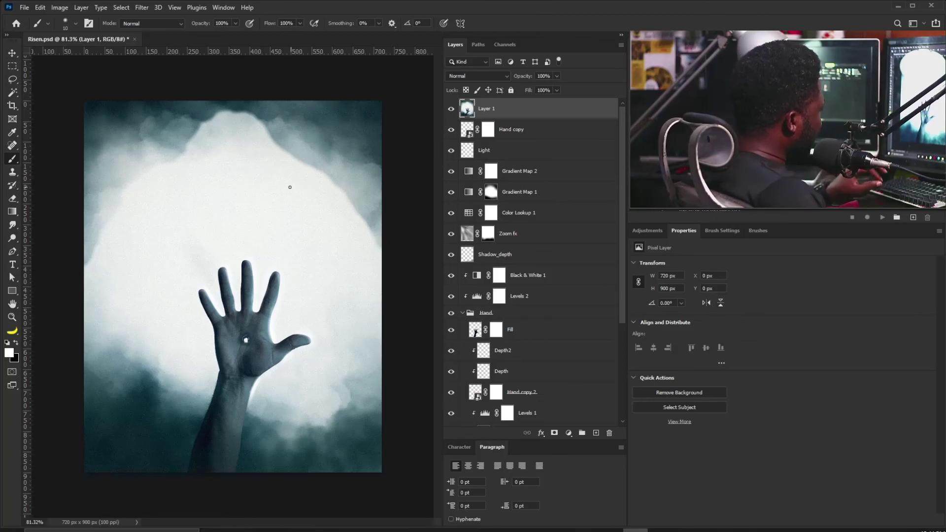
# Step: Move the Hand copy layer above the graded Layer 1 and set its opacity to about 13%
pyautogui.click(488, 151)
pyautogui.click(512, 131)
pyautogui.moveTo(512, 131); pyautogui.dragTo(511, 107)
pyautogui.click(557, 77)
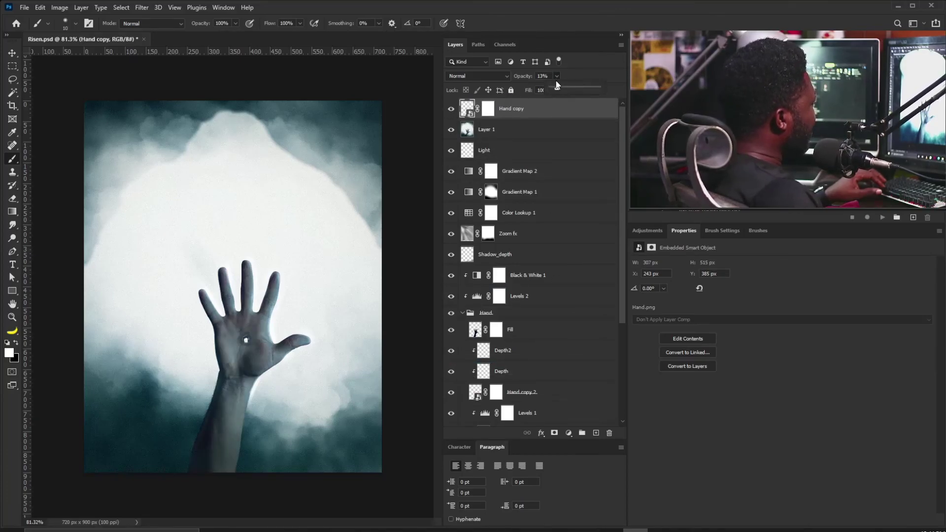
pyautogui.moveTo(555, 88); pyautogui.dragTo(554, 88)
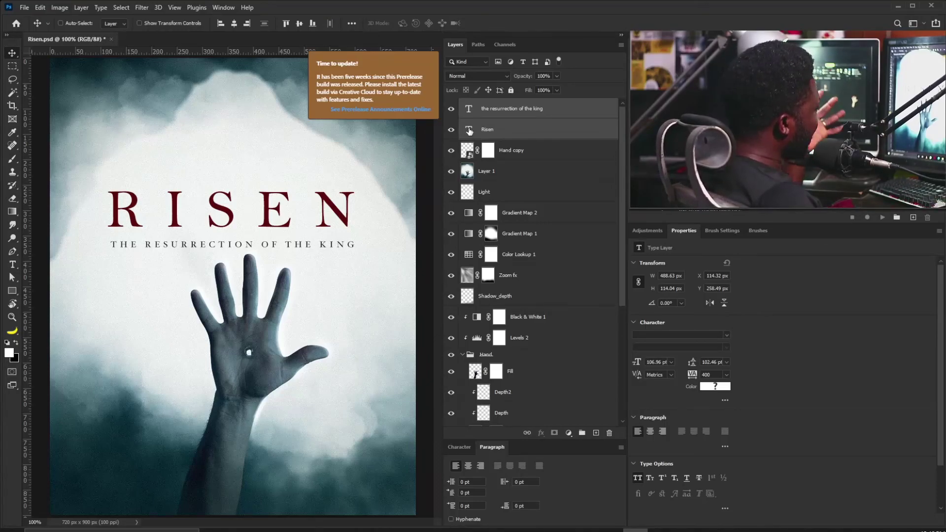
# Step: Examine the font, size, tracking and color settings of the RISEN title and its subtitle text layers
pyautogui.click(499, 112)
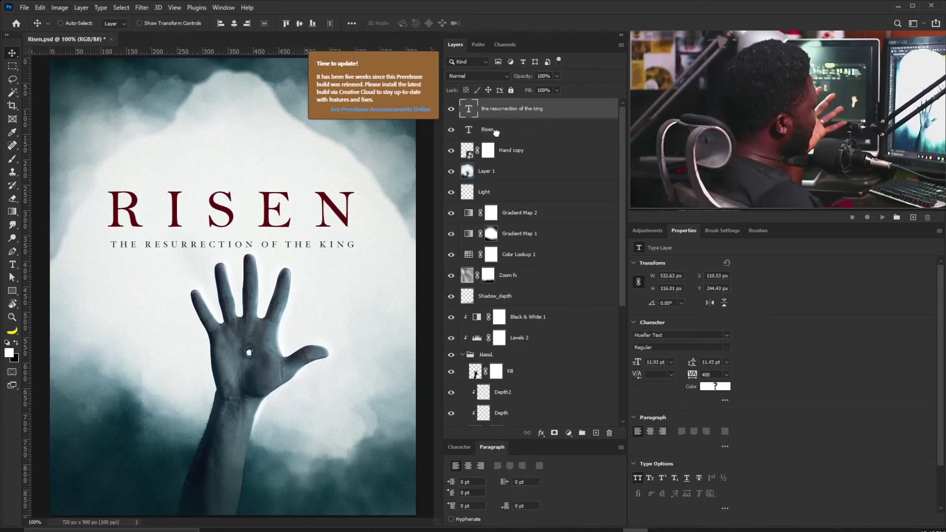
pyautogui.click(498, 134)
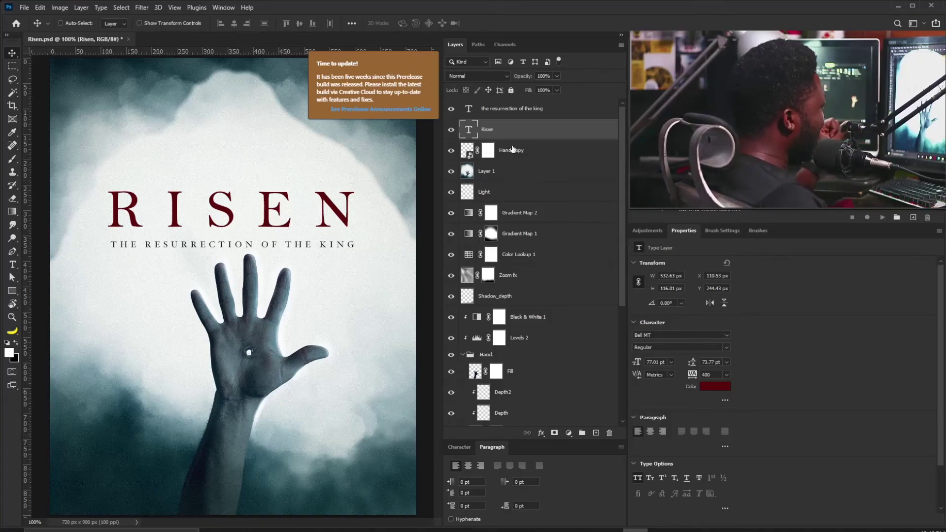
pyautogui.hotkey('alt', ']')
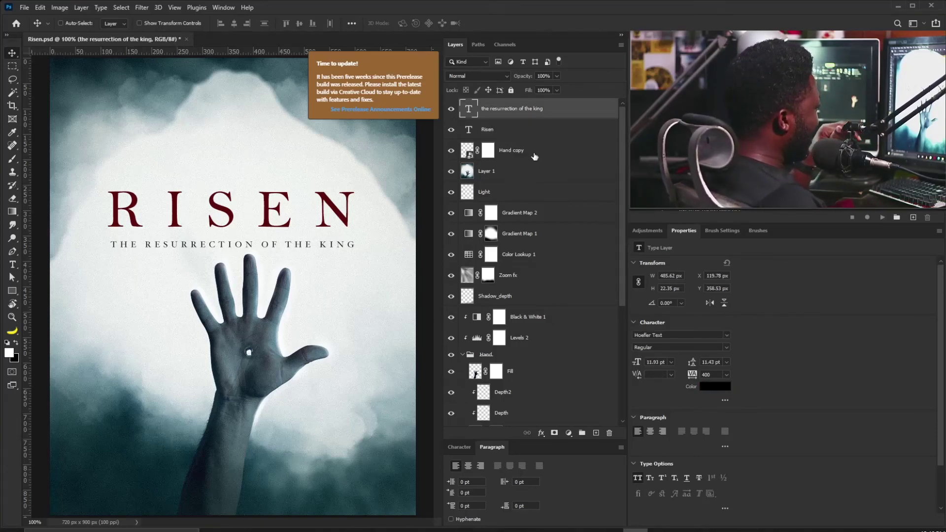